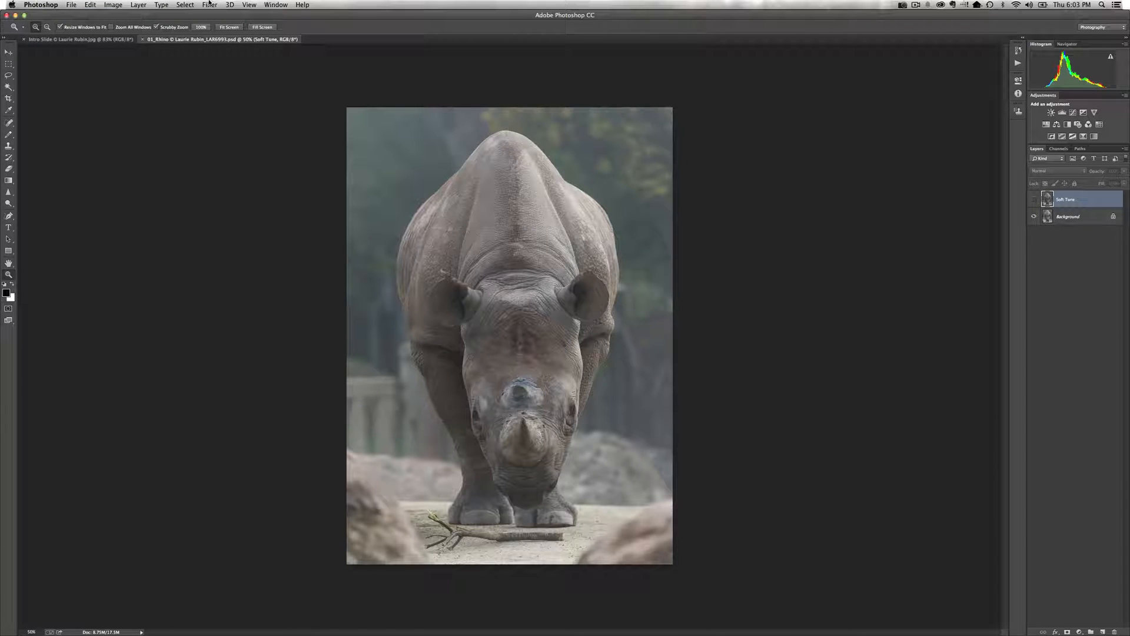
{"action": "left_click", "coordinate": [210, 3]}
{"action": "left_click", "coordinate": [210, 3]}
{"action": "left_click", "coordinate": [772, 220]}
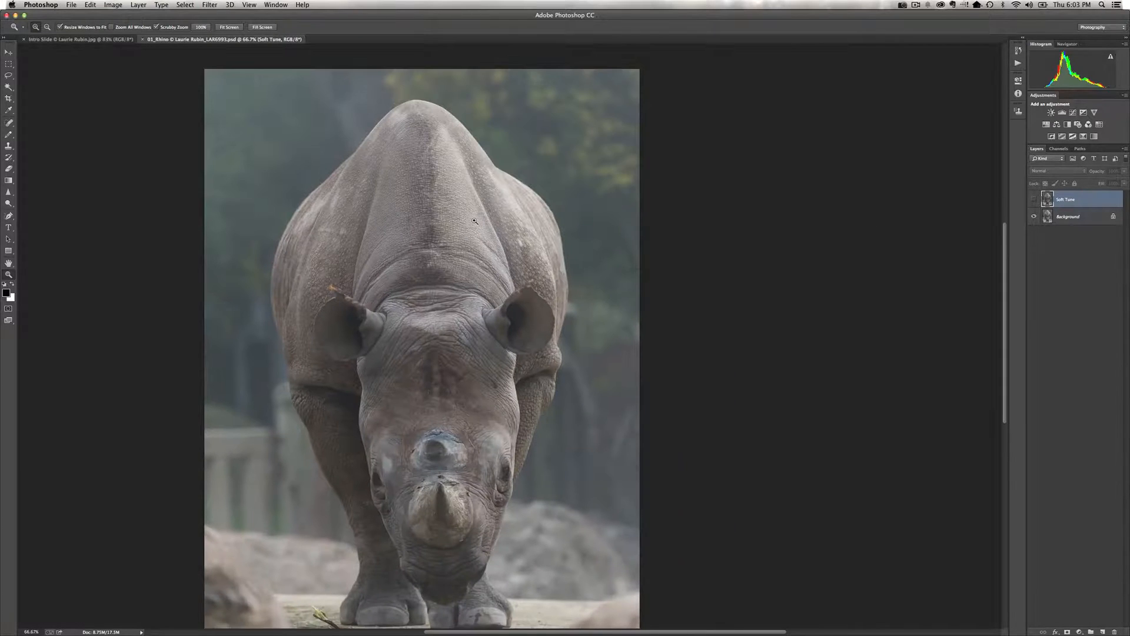
{"action": "key", "text": "alt"}
{"action": "key", "text": "alt"}
{"action": "left_click", "coordinate": [497, 219], "text": "alt"}
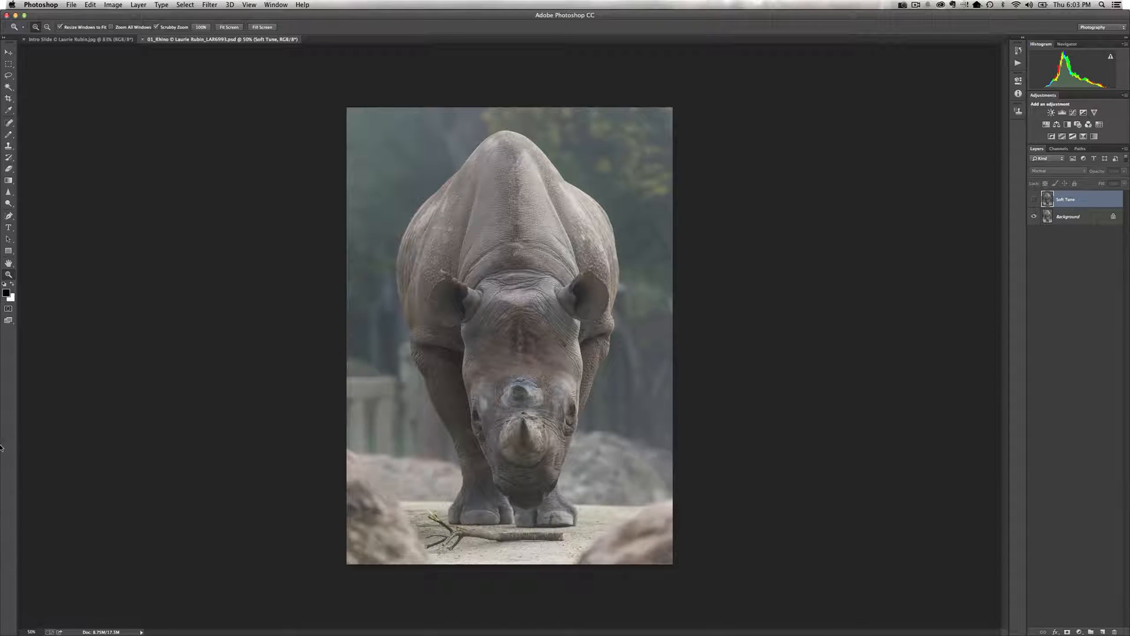
Compare the rhino photo with and without the Soft Tune layer, and delete that layer.
{"action": "left_click", "coordinate": [1035, 201]}
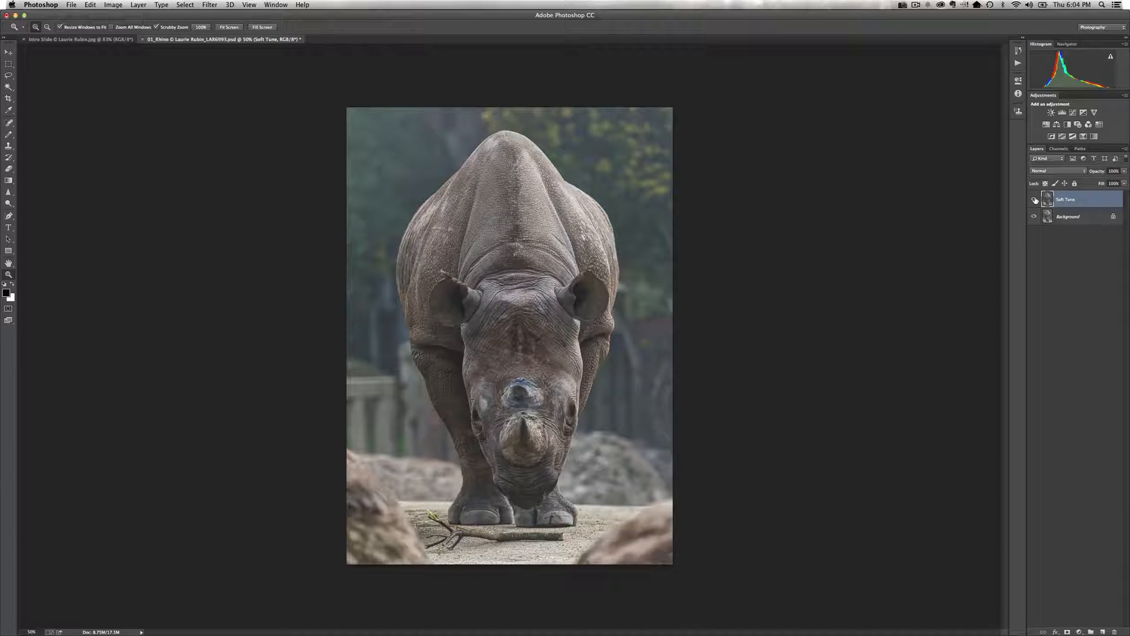
{"action": "left_click", "coordinate": [1035, 200]}
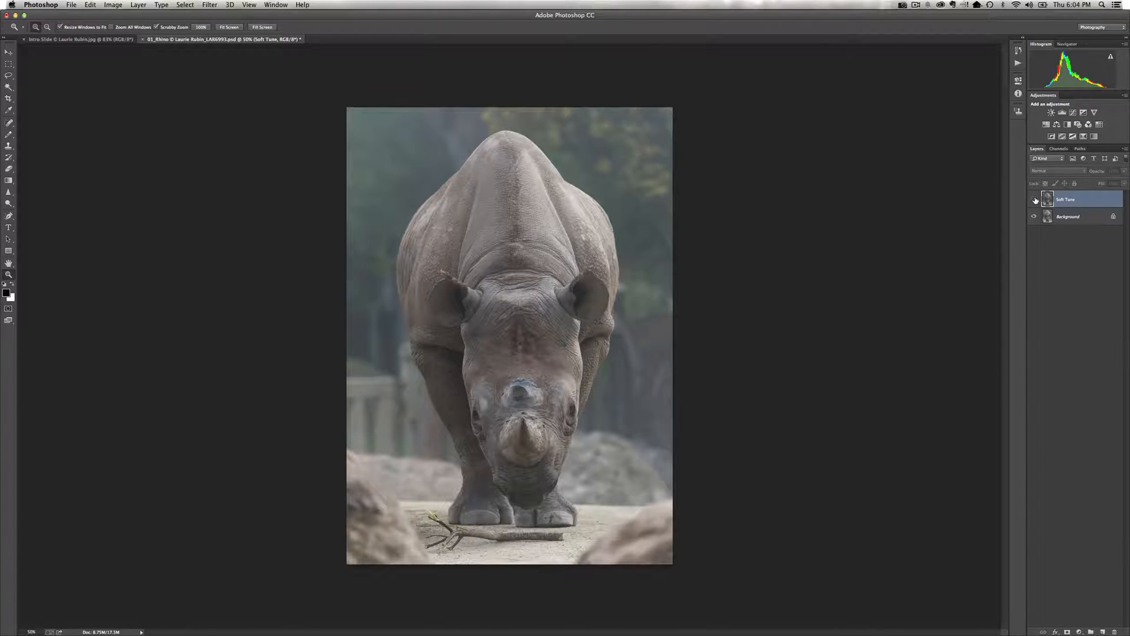
{"action": "left_click", "coordinate": [1036, 200]}
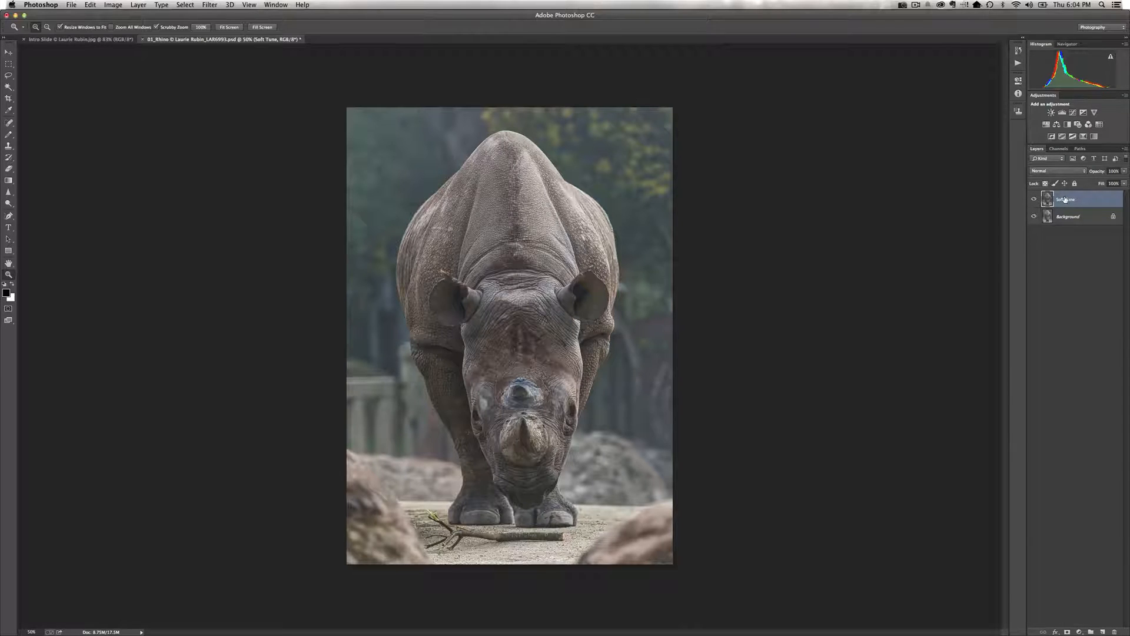
{"action": "key", "text": "Delete"}
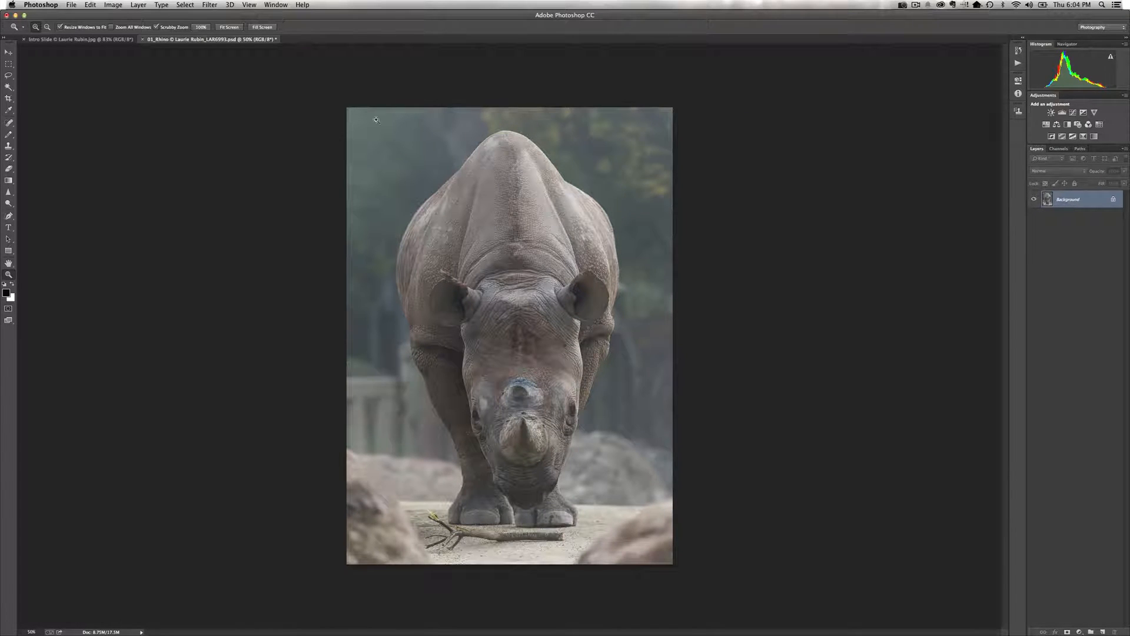
Open the Background layer in the Intensify Pro plugin and show the before and after versions side by side.
{"action": "left_click", "coordinate": [208, 6]}
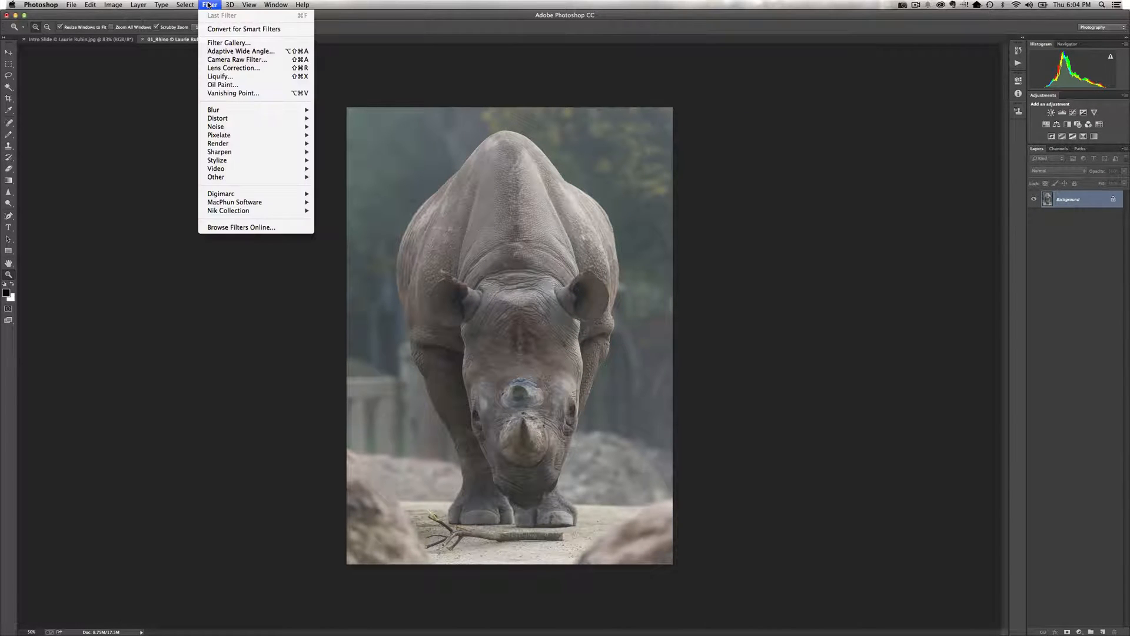
{"action": "mouse_move", "coordinate": [220, 203]}
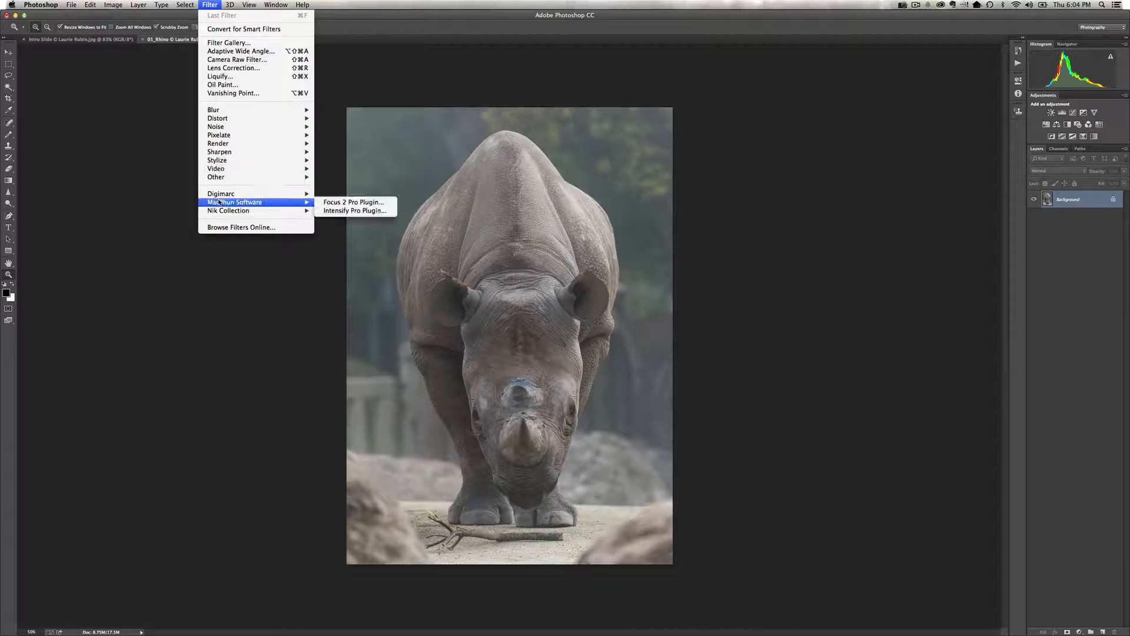
{"action": "left_click", "coordinate": [337, 211]}
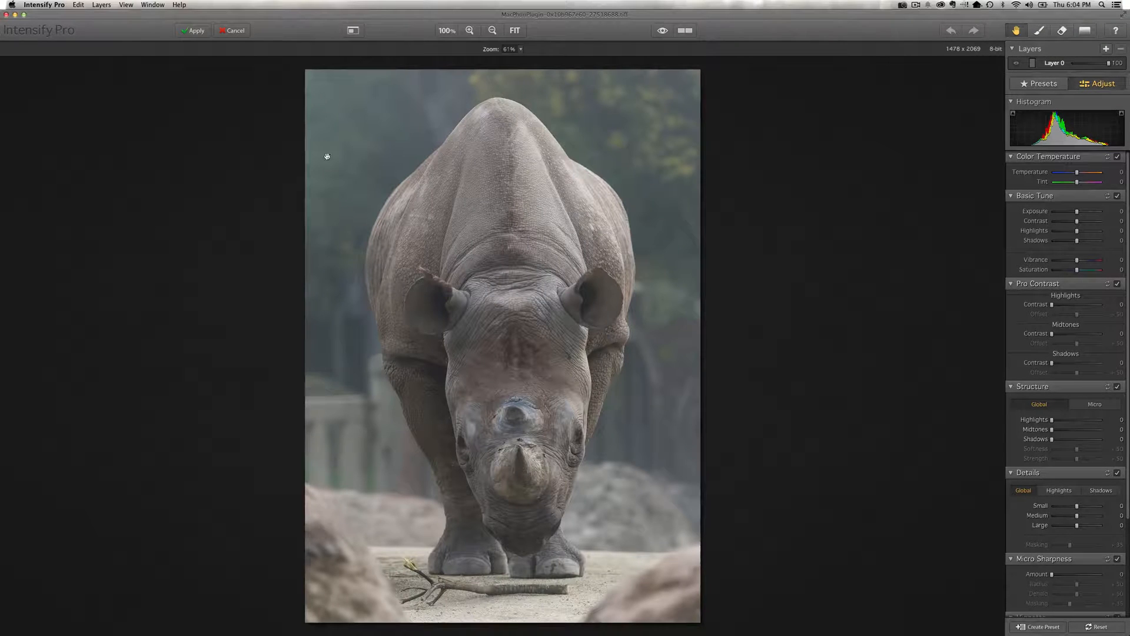
{"action": "mouse_move", "coordinate": [307, 15]}
{"action": "left_mouse_down"}
{"action": "mouse_move", "coordinate": [363, 186]}
{"action": "mouse_move", "coordinate": [372, 394]}
{"action": "mouse_move", "coordinate": [354, 436]}
{"action": "mouse_move", "coordinate": [309, 18]}
{"action": "left_mouse_up"}
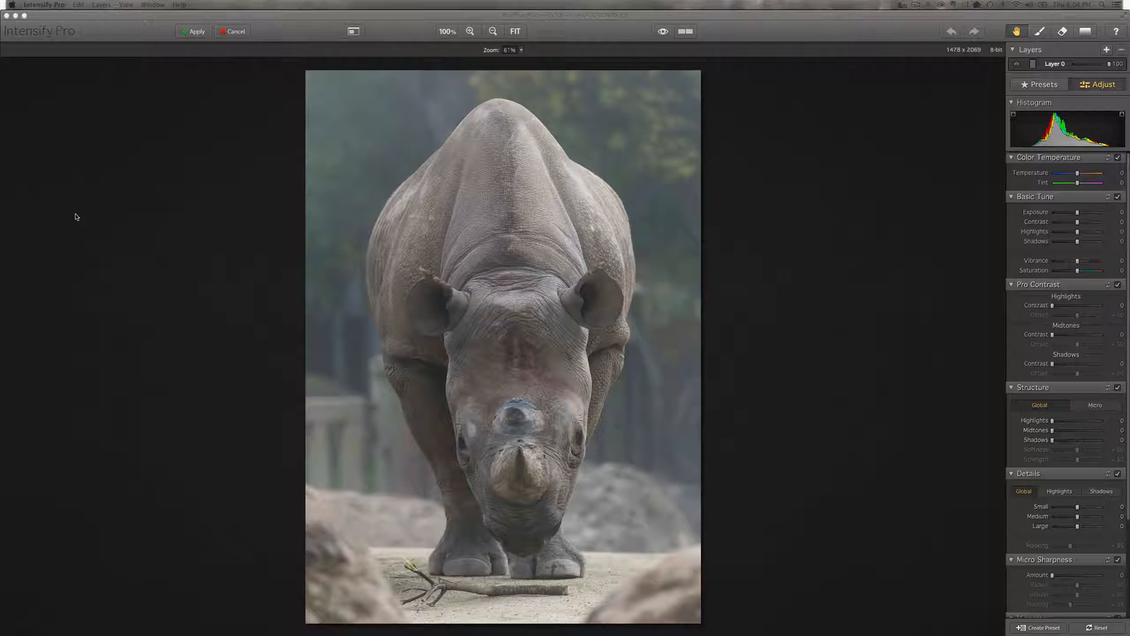
{"action": "left_click", "coordinate": [636, 15]}
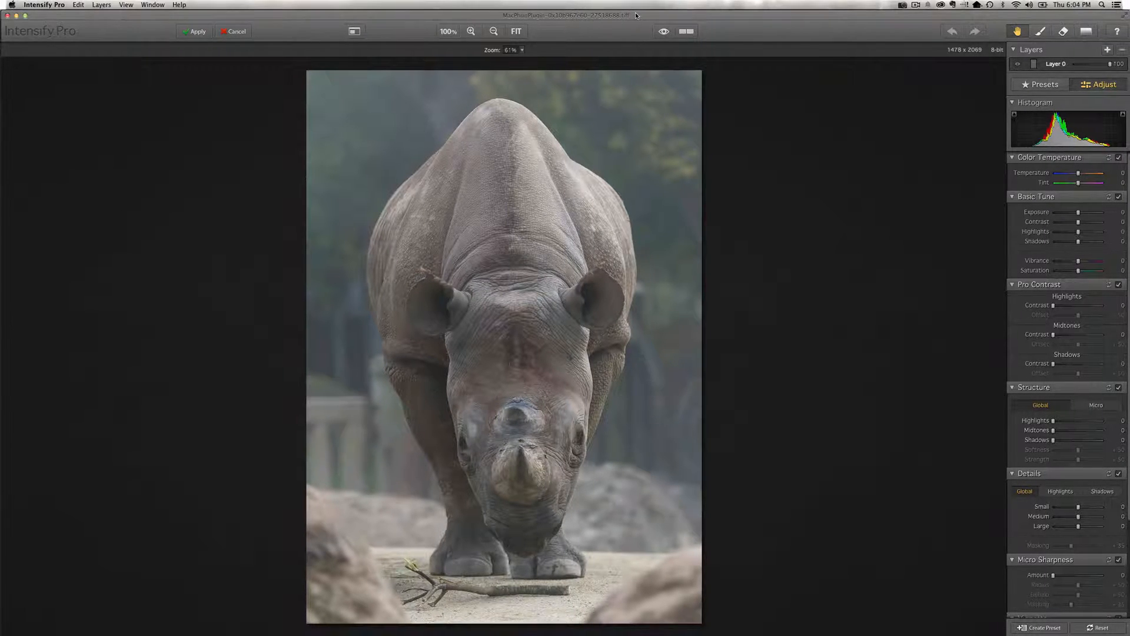
{"action": "left_click", "coordinate": [686, 33]}
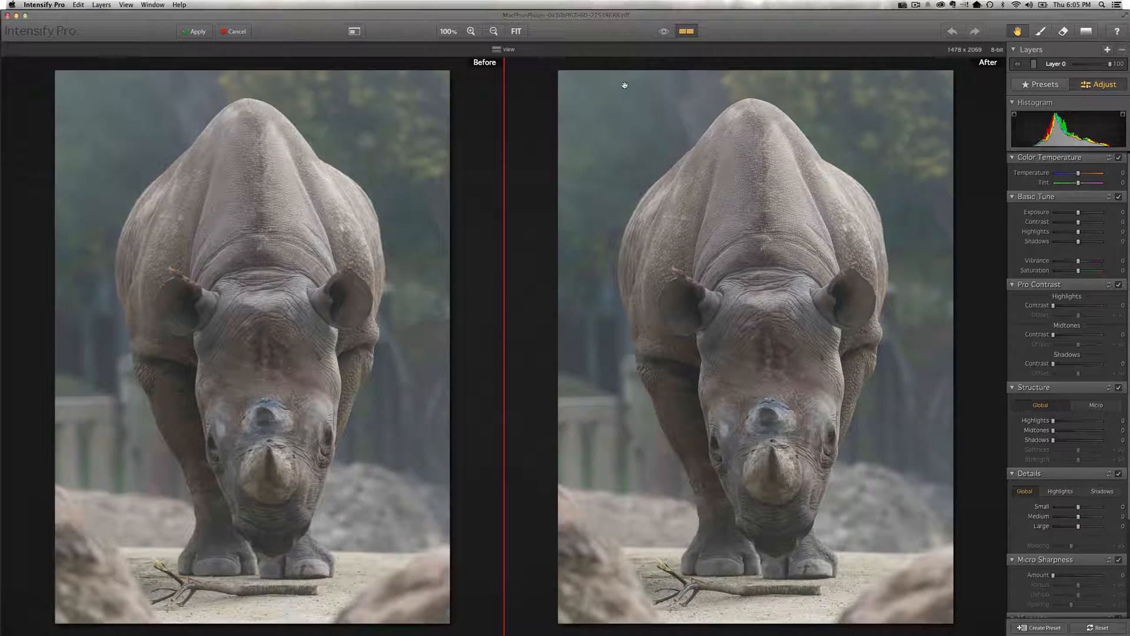
Browse the default presets in the Architecture, Black & White, Creative, Detail Enhancement and Image Tune categories.
{"action": "left_click", "coordinate": [1049, 85]}
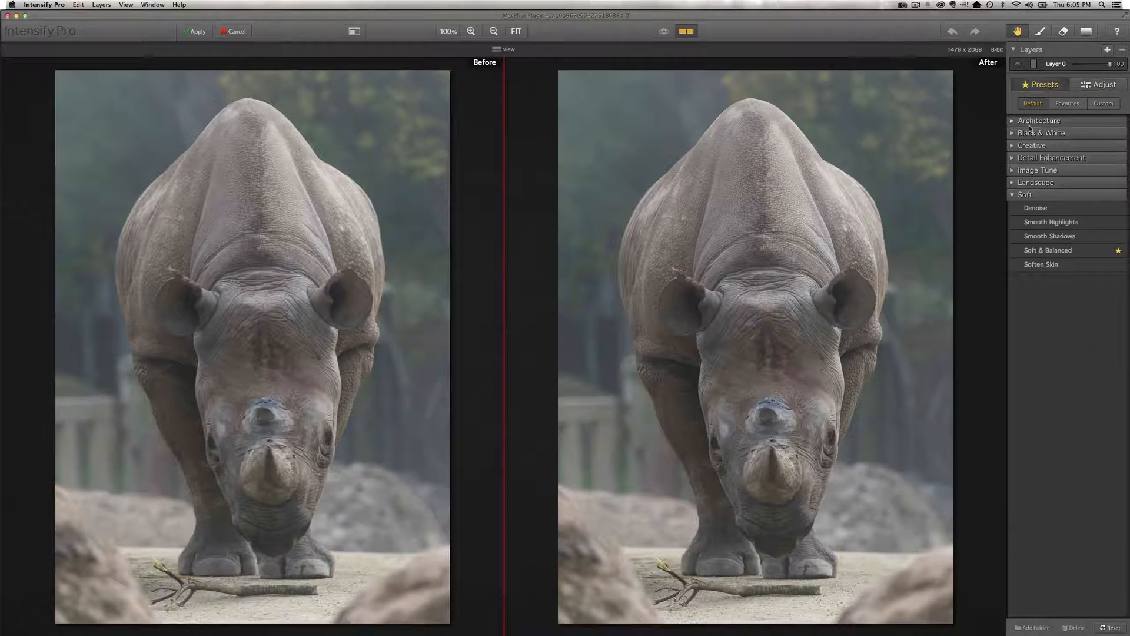
{"action": "left_click", "coordinate": [1013, 196]}
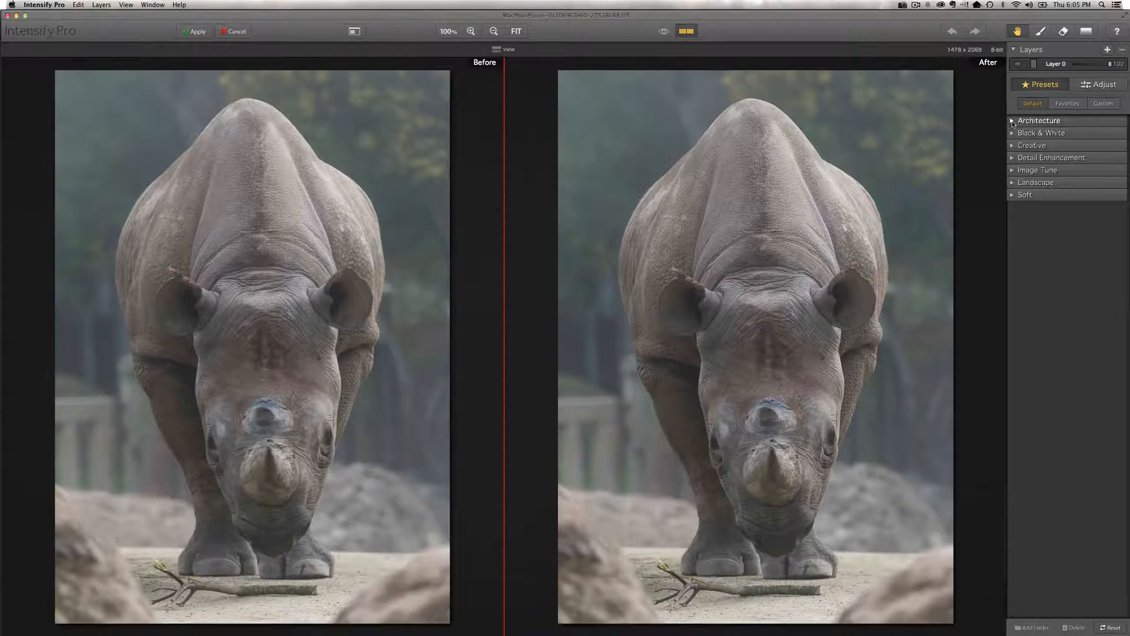
{"action": "left_click", "coordinate": [1011, 121]}
{"action": "left_click", "coordinate": [1013, 247]}
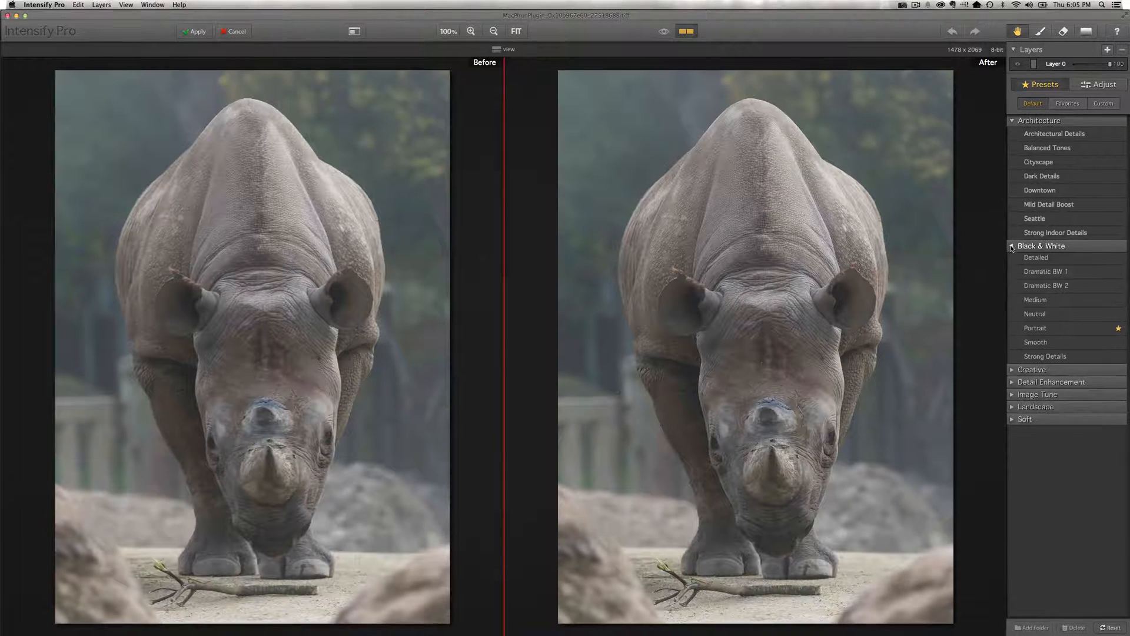
{"action": "left_click", "coordinate": [1012, 387]}
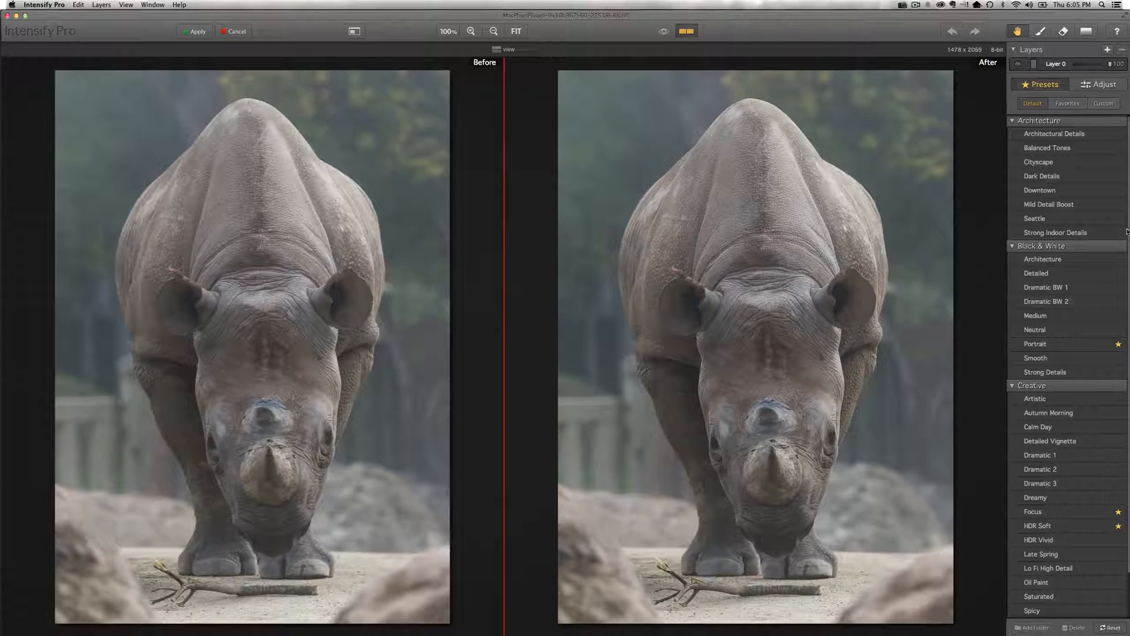
{"action": "scroll", "coordinate": [1128, 231], "scroll_direction": "down", "scroll_amount": 3}
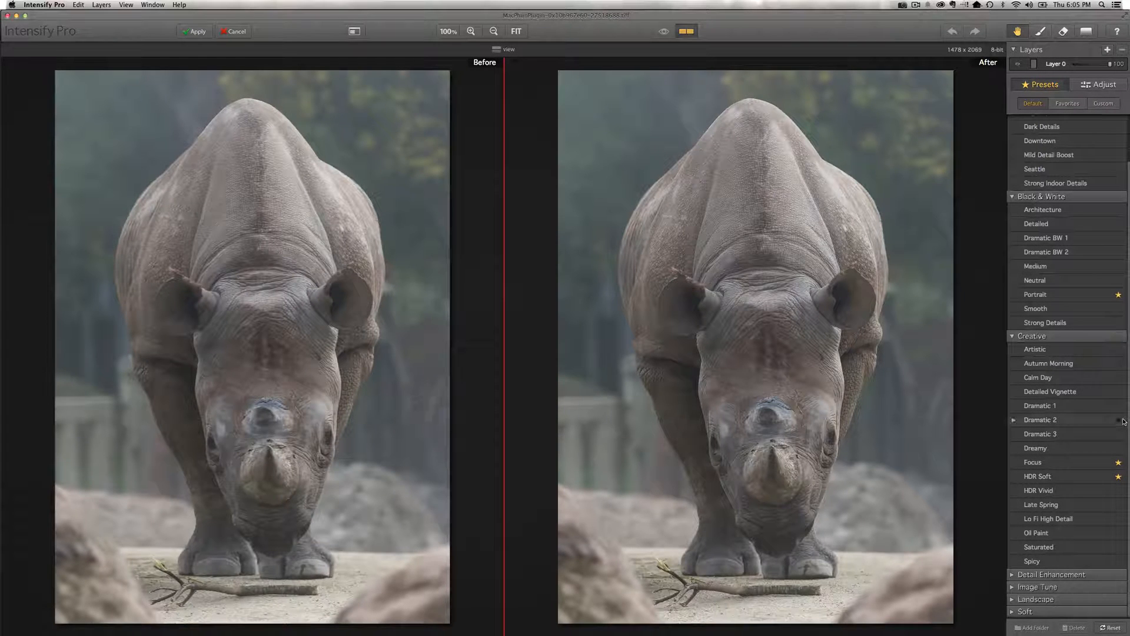
{"action": "left_click", "coordinate": [1013, 575]}
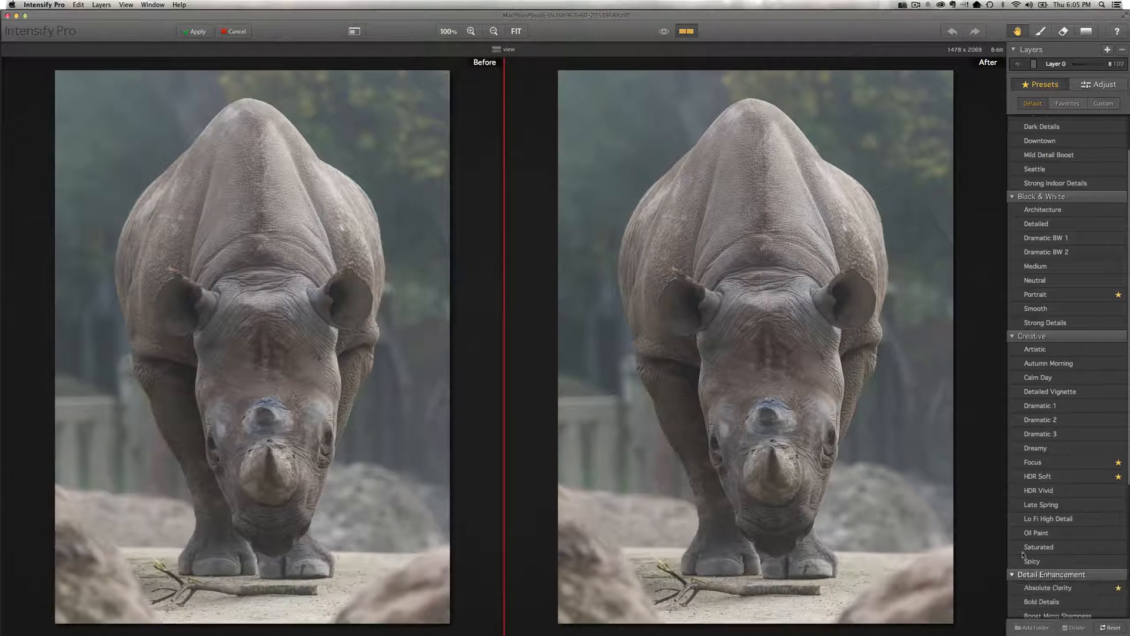
{"action": "scroll", "coordinate": [1129, 365], "scroll_direction": "down", "scroll_amount": 5}
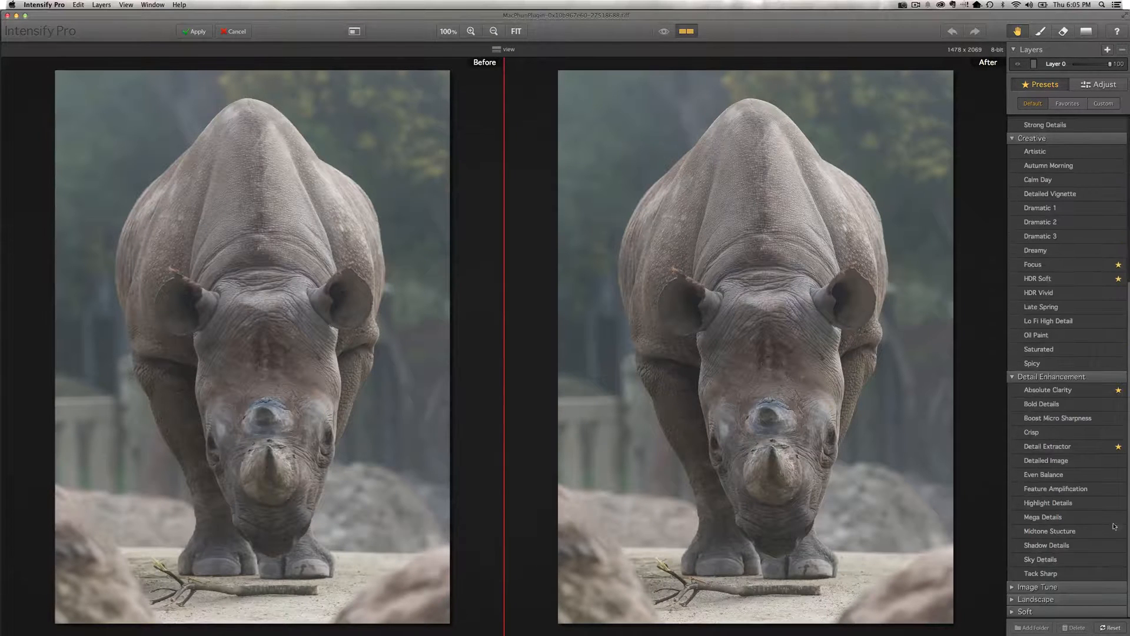
{"action": "left_click", "coordinate": [1013, 587]}
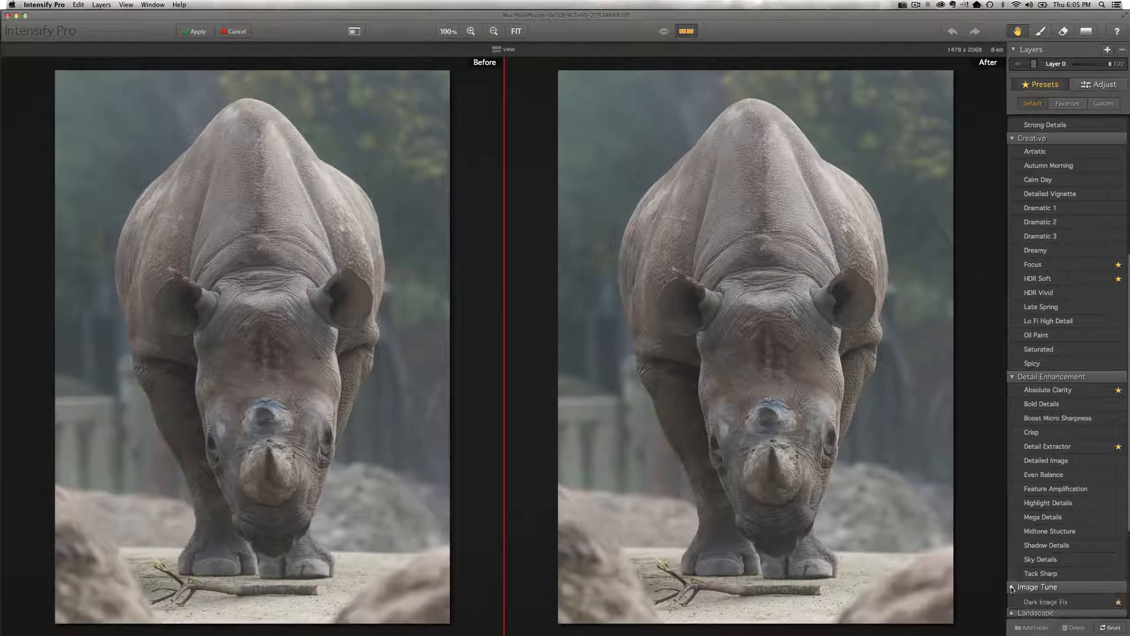
{"action": "scroll", "coordinate": [1128, 439], "scroll_direction": "down", "scroll_amount": 3}
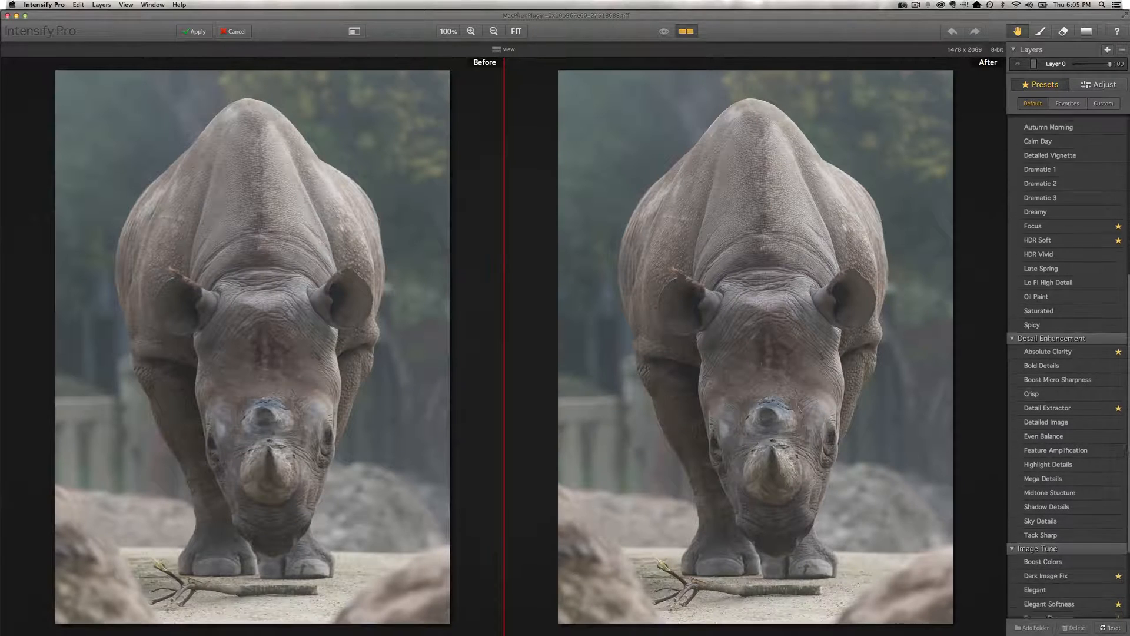
{"action": "scroll", "coordinate": [1128, 490], "scroll_direction": "down", "scroll_amount": 2}
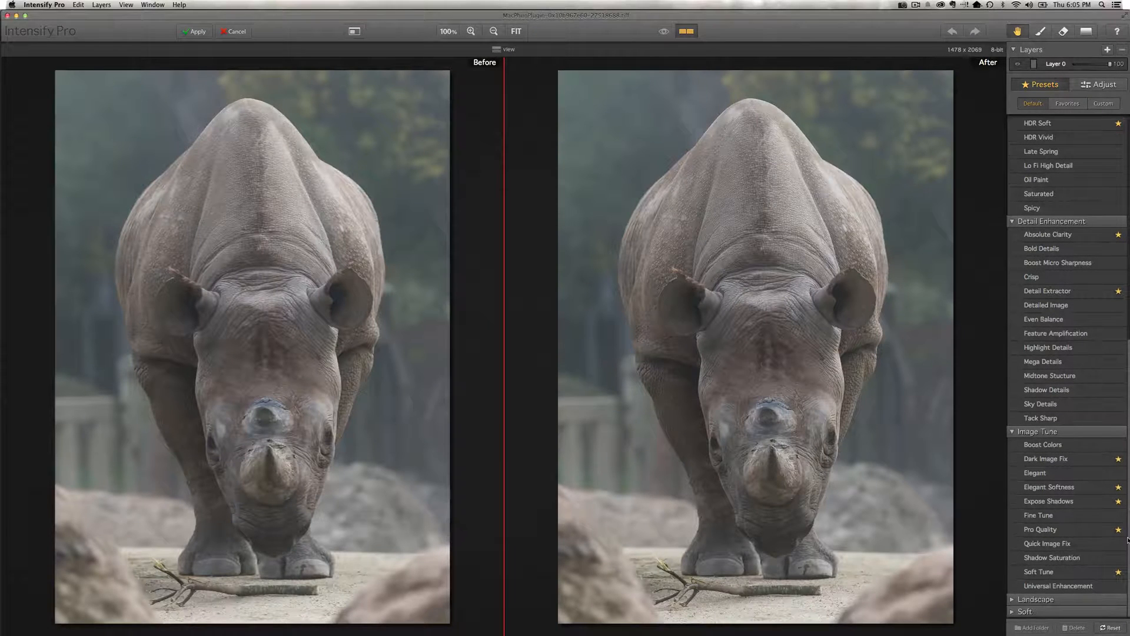
Collapse the expanded preset categories from Image Tune up to Architecture.
{"action": "left_click", "coordinate": [1013, 431]}
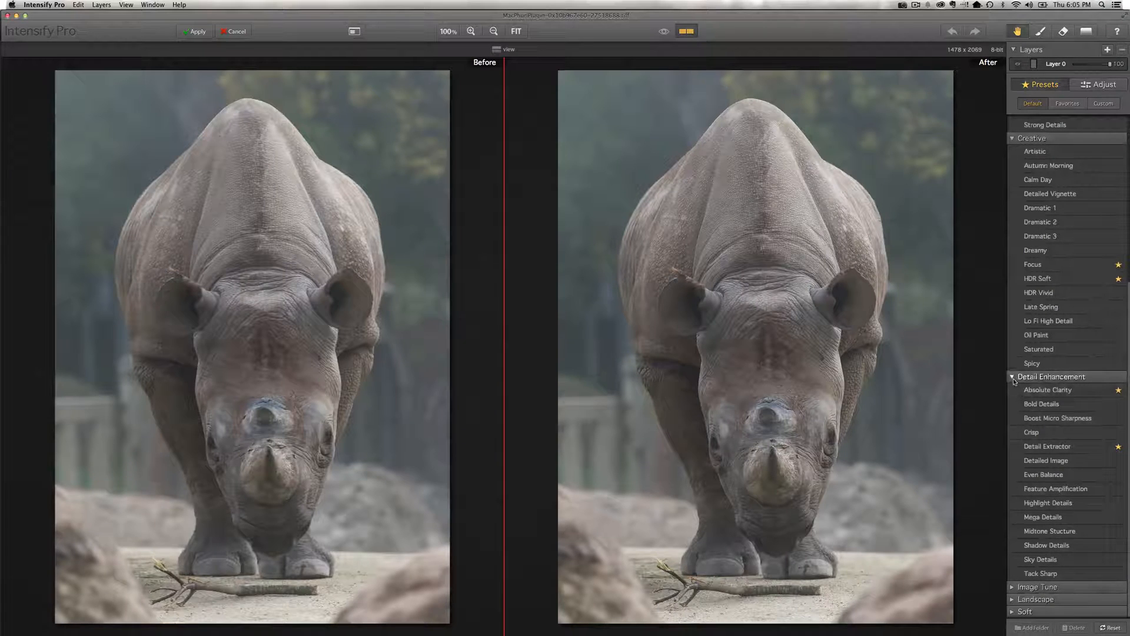
{"action": "left_click", "coordinate": [1012, 378]}
{"action": "left_click", "coordinate": [1014, 336]}
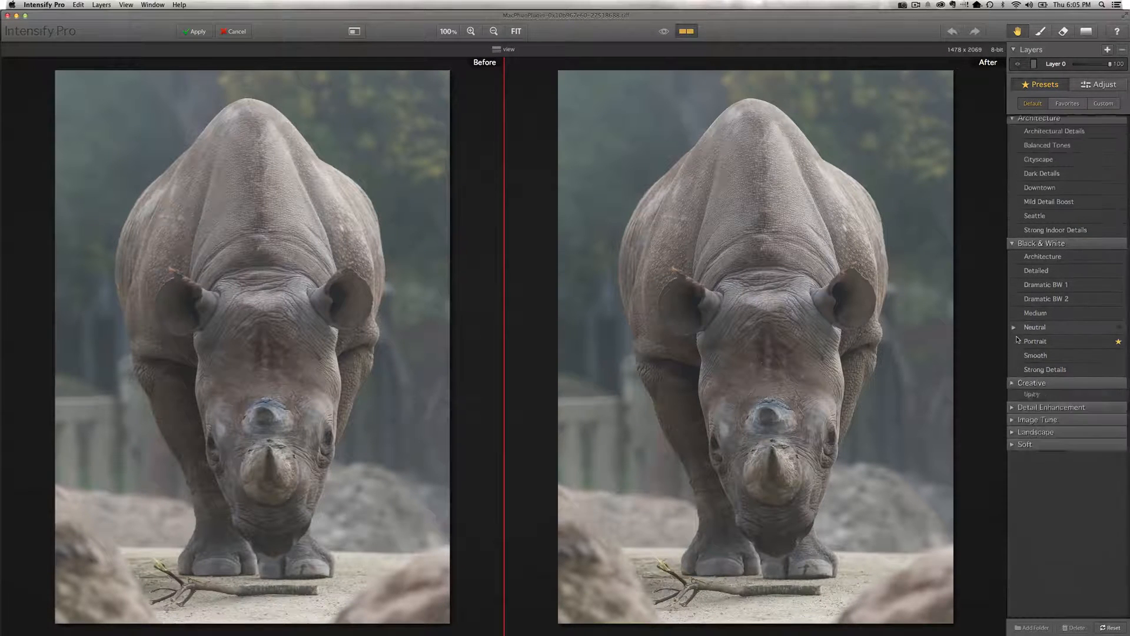
{"action": "left_click", "coordinate": [1014, 246]}
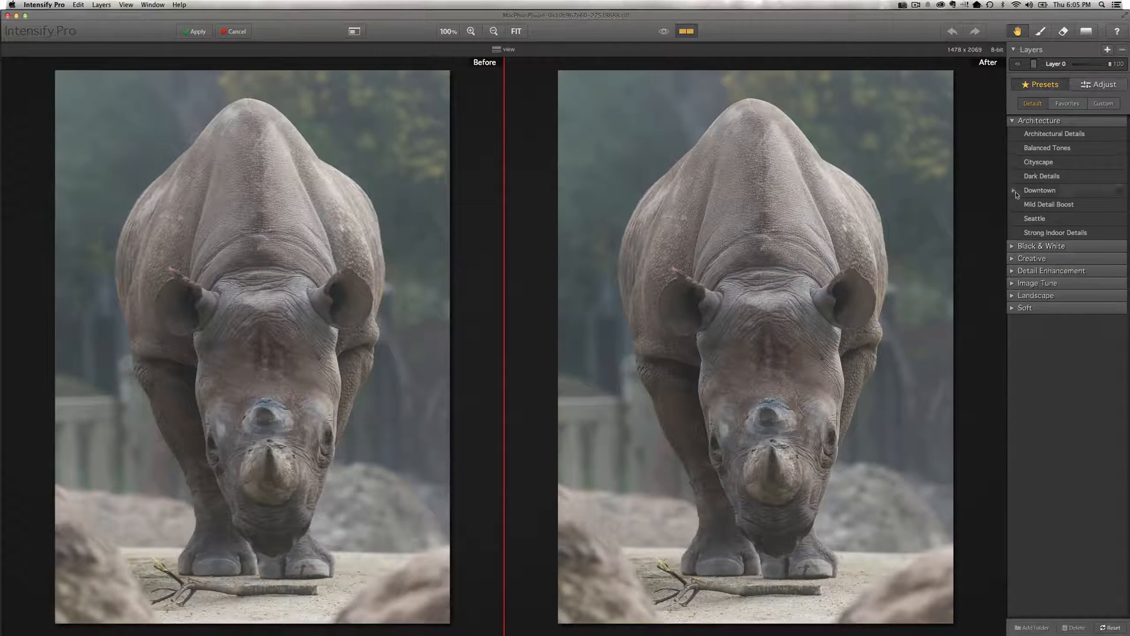
{"action": "left_click", "coordinate": [1013, 121]}
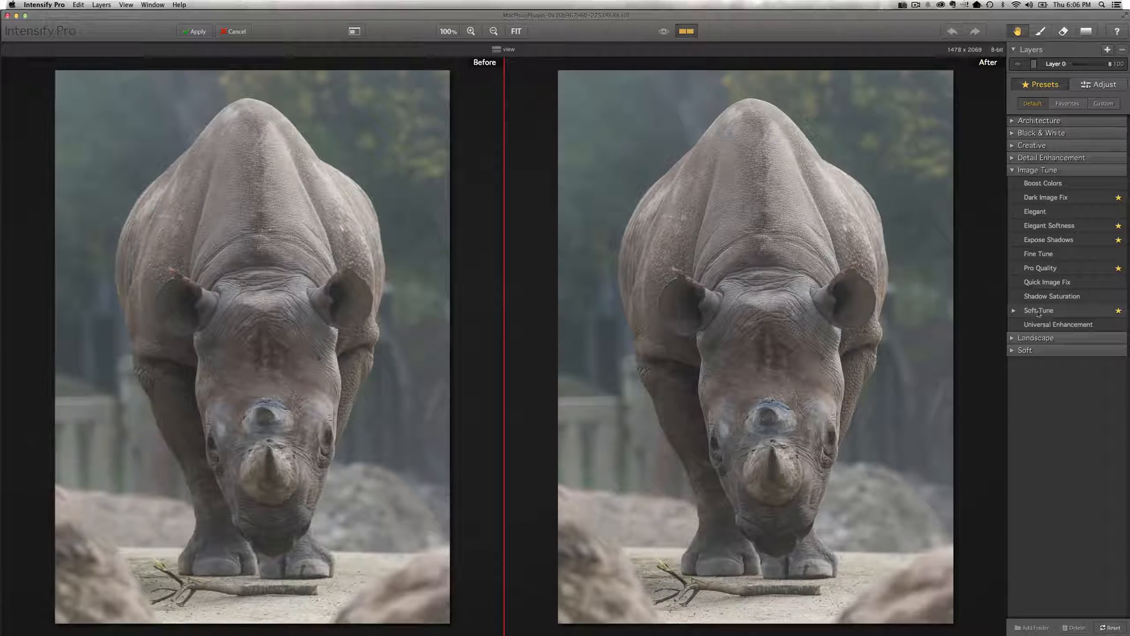
Examine the starred Image Tune presets and the list of favorite presets, and return to the default presets.
{"action": "left_click", "coordinate": [1118, 310]}
{"action": "left_click", "coordinate": [1118, 198]}
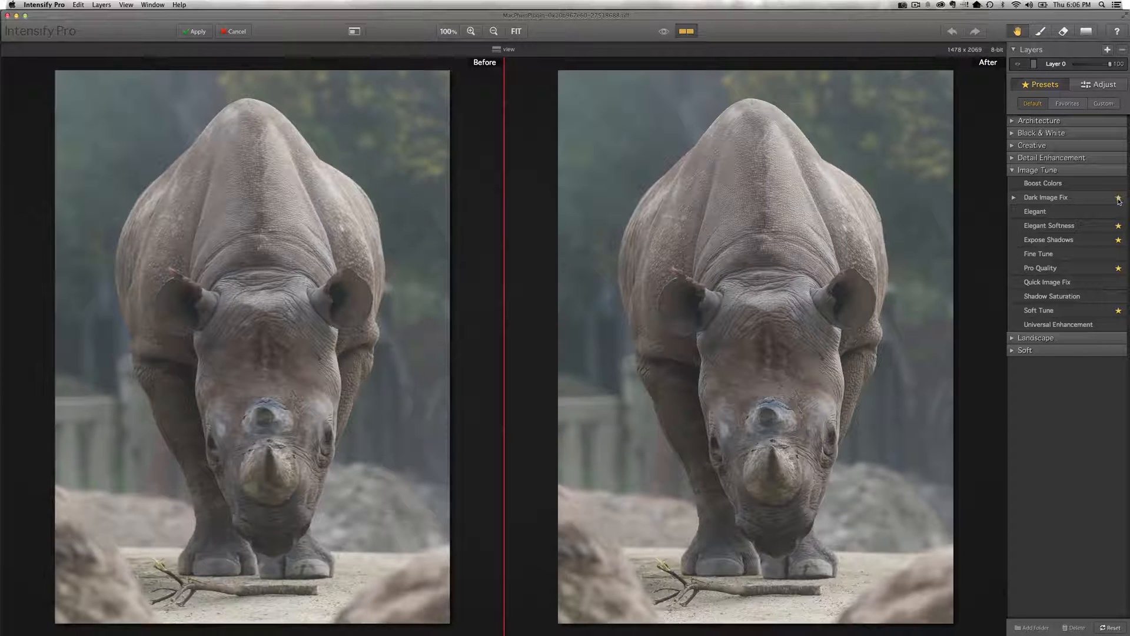
{"action": "left_click", "coordinate": [1065, 104]}
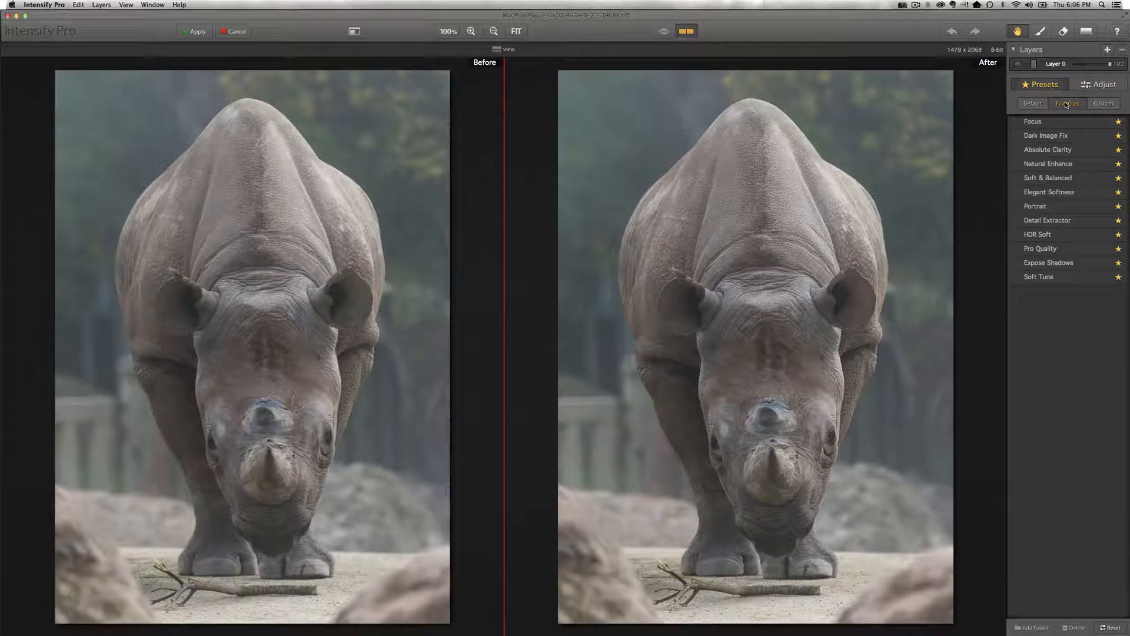
{"action": "left_click", "coordinate": [1034, 104]}
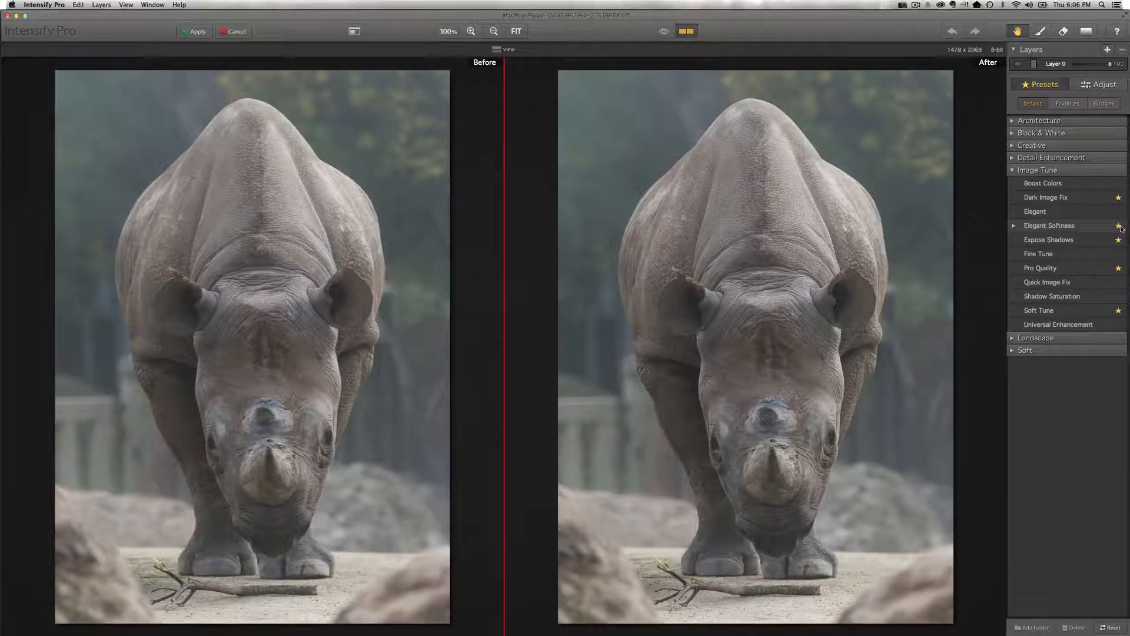
Apply the Soft Tune preset from Image Tune to the rhino photo and reduce its amount to 71.
{"action": "left_click", "coordinate": [1051, 312]}
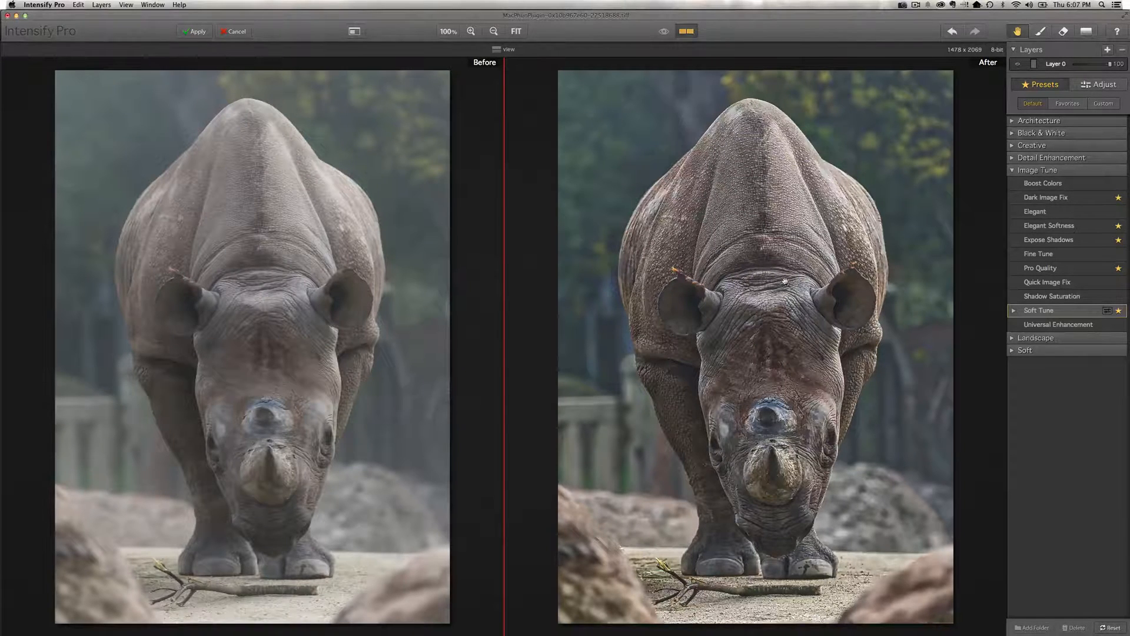
{"action": "left_click", "coordinate": [1015, 311]}
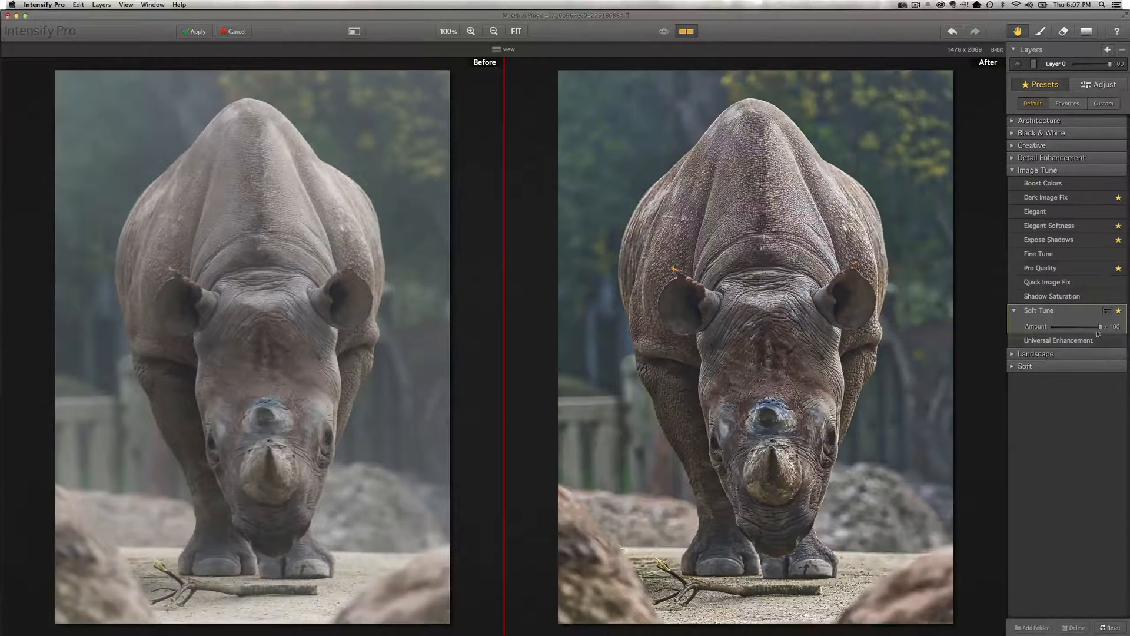
{"action": "left_click_drag", "start_coordinate": [1101, 327], "coordinate": [1042, 329]}
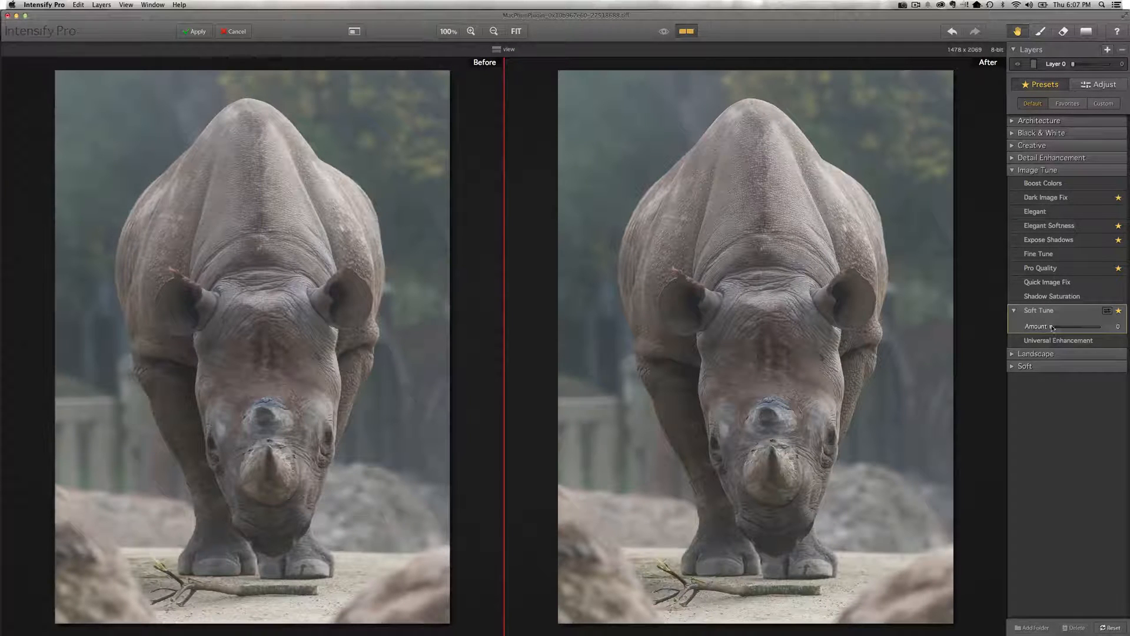
{"action": "left_click_drag", "start_coordinate": [1053, 328], "coordinate": [1087, 328]}
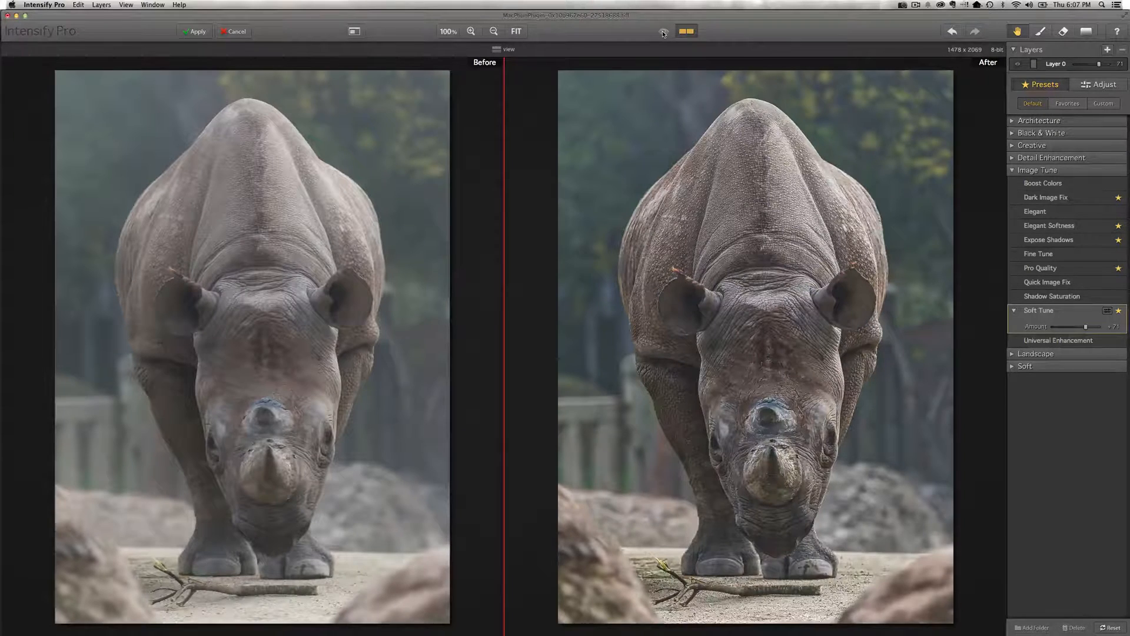
Return to the single-image view and preview the original rhino photo without the preset.
{"action": "left_click", "coordinate": [686, 32]}
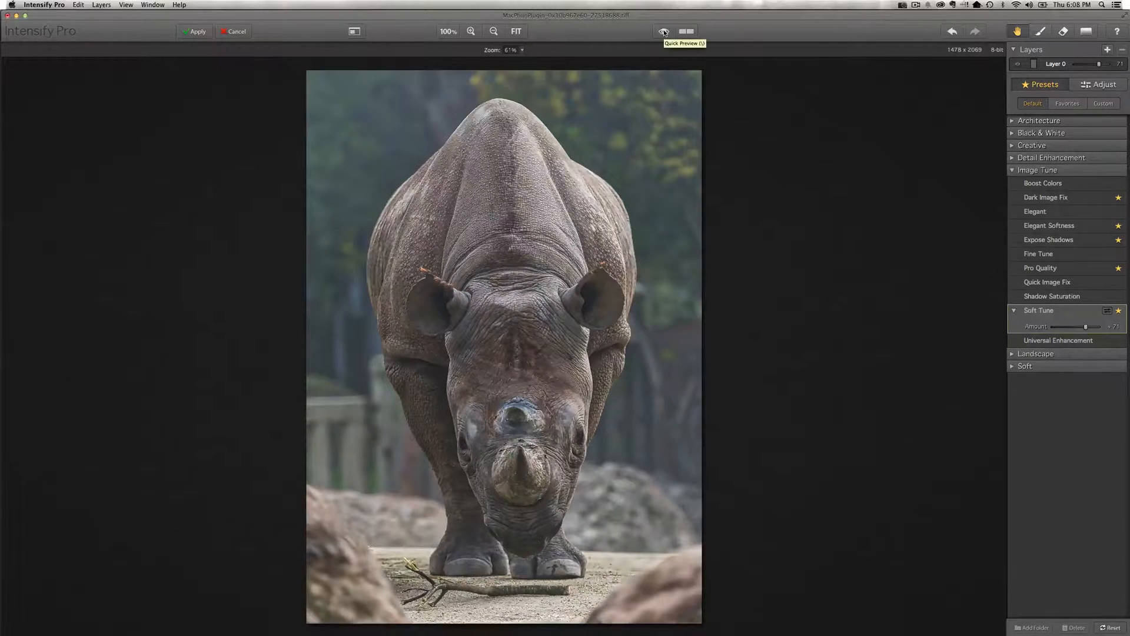
{"action": "left_click", "coordinate": [665, 33]}
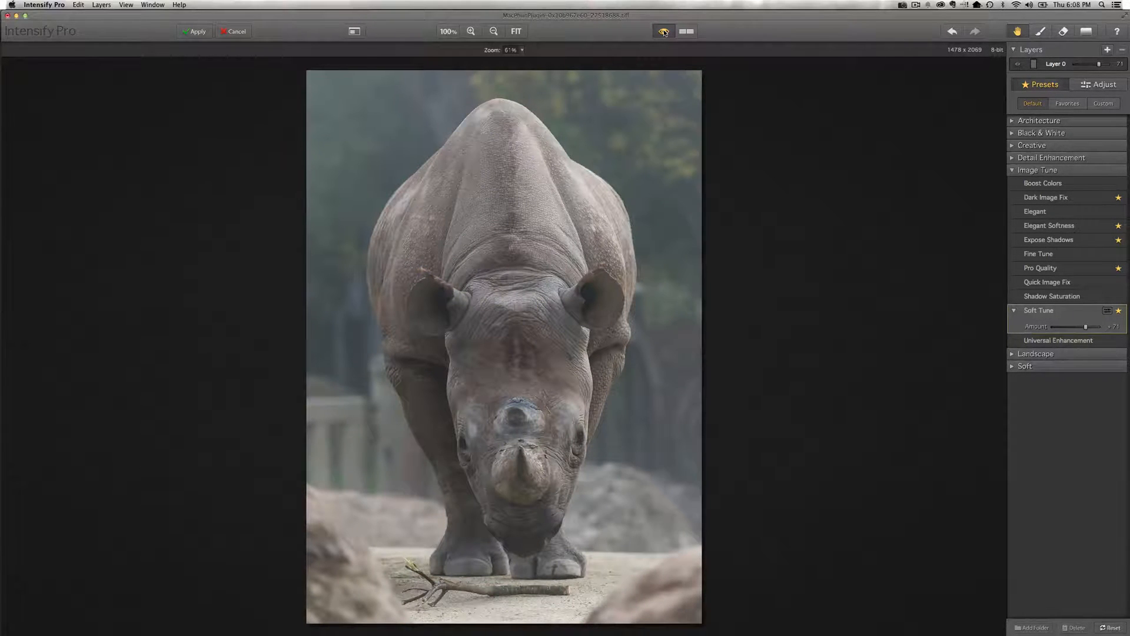
Show the enhanced rhino again, cancel the Intensify Pro edit and close the rhino photo in Photoshop without saving.
{"action": "left_click", "coordinate": [664, 32]}
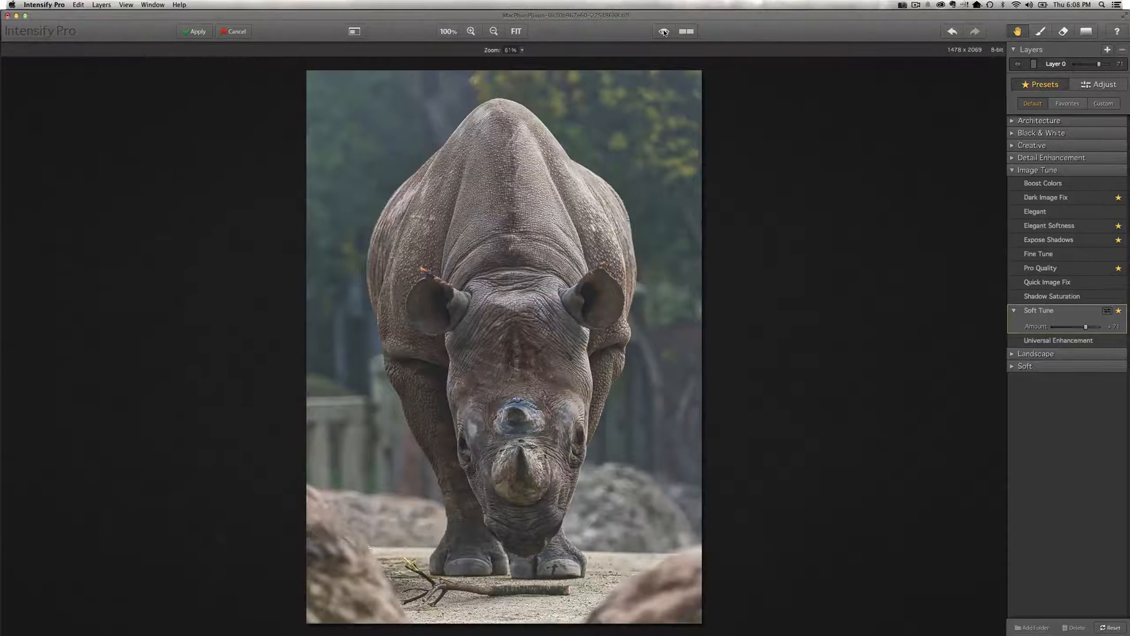
{"action": "left_click", "coordinate": [228, 33]}
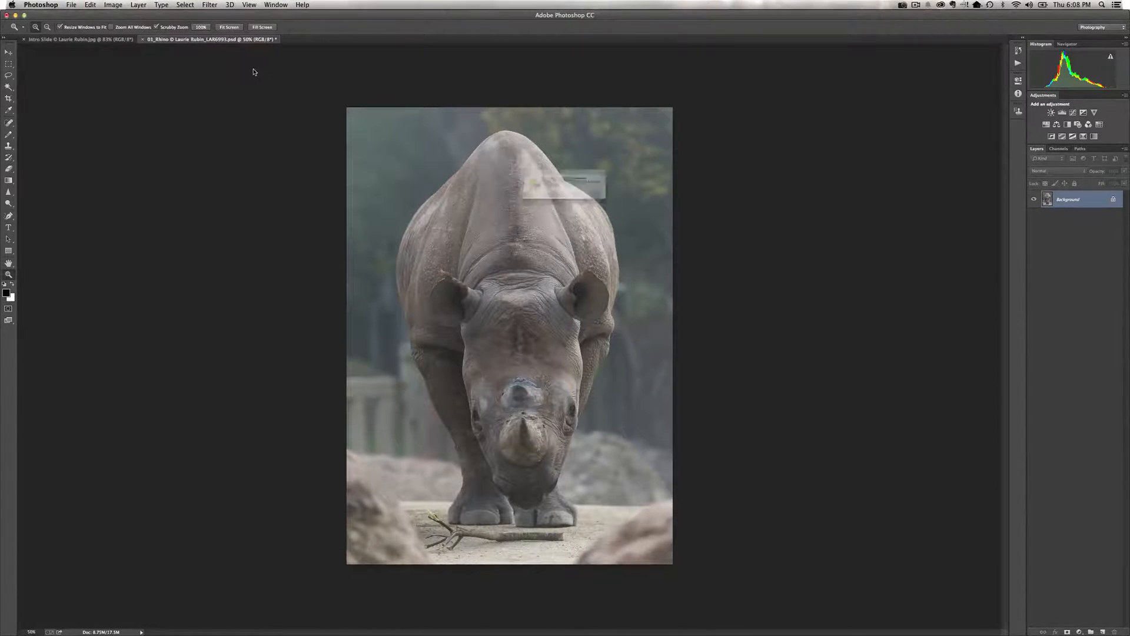
{"action": "key", "text": "super+w"}
{"action": "left_click", "coordinate": [530, 206]}
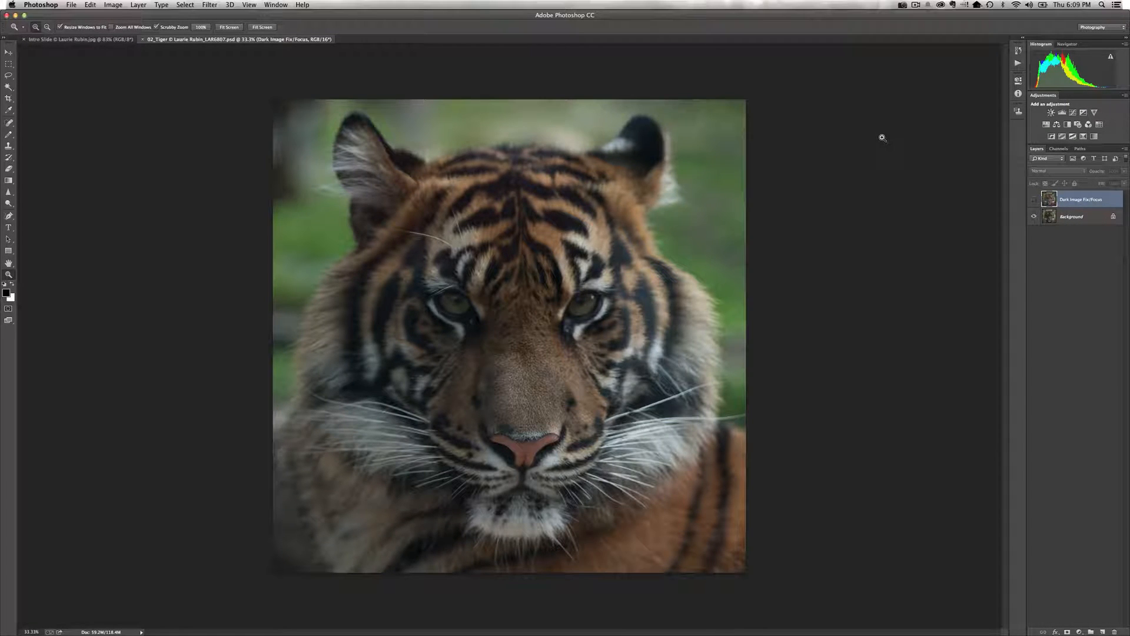
Compare the tiger photo with and without its Dark Image Fix/Focus layer, and delete that layer.
{"action": "left_click", "coordinate": [1035, 199]}
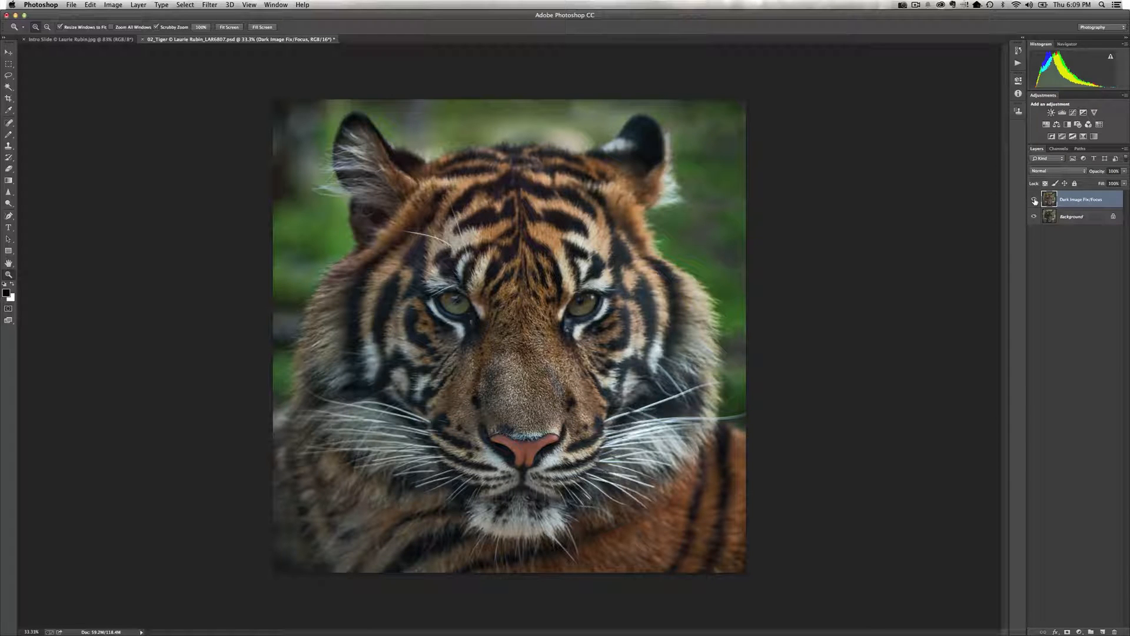
{"action": "left_click", "coordinate": [1034, 201]}
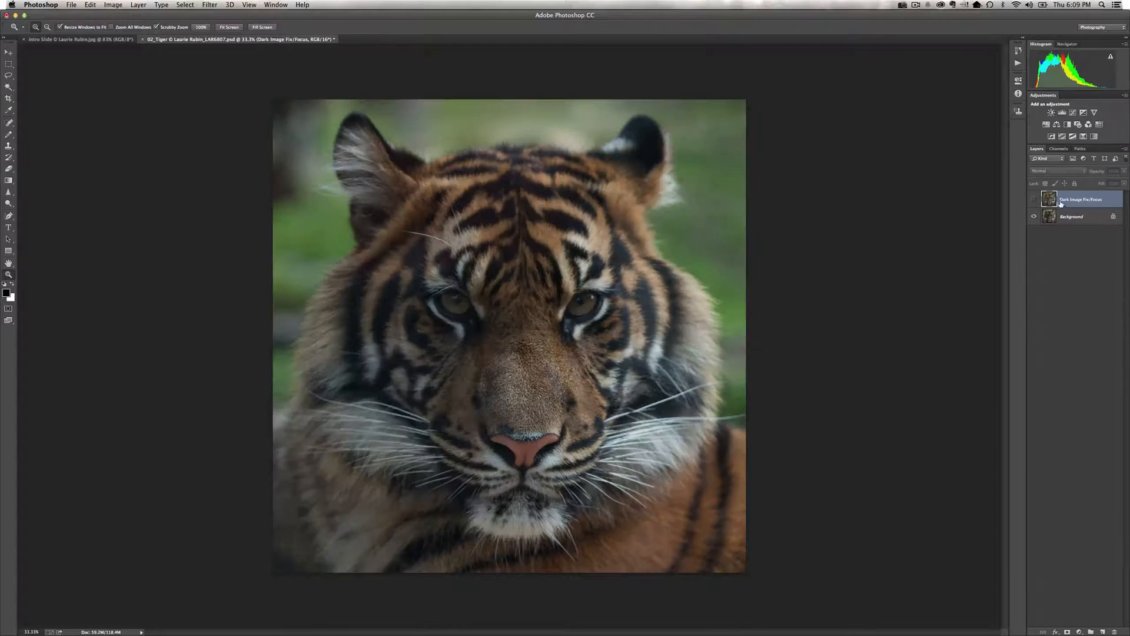
{"action": "key", "text": "BackSpace"}
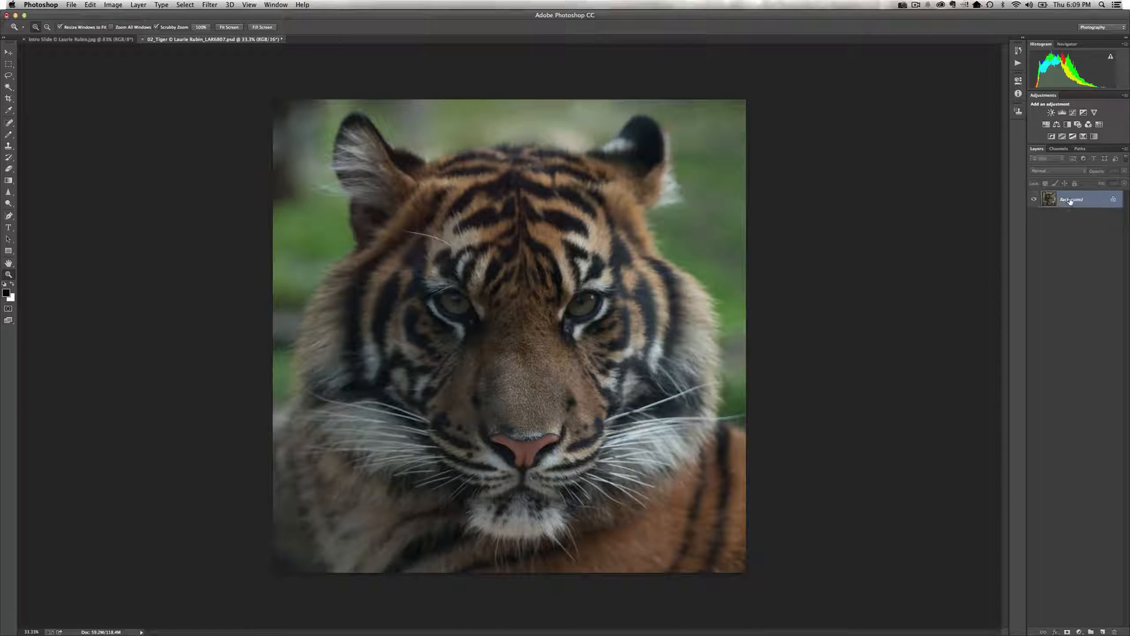
Open the tiger photo in the Intensify Pro plugin and apply the Dark Image Fix preset from Image Tune.
{"action": "left_click", "coordinate": [209, 5]}
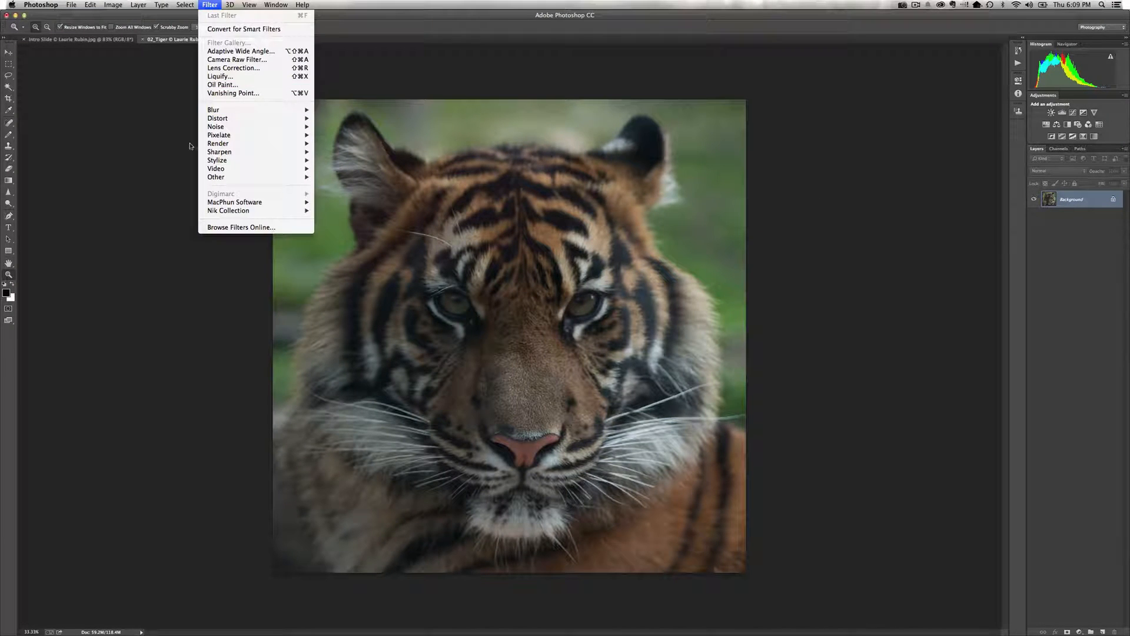
{"action": "mouse_move", "coordinate": [212, 206]}
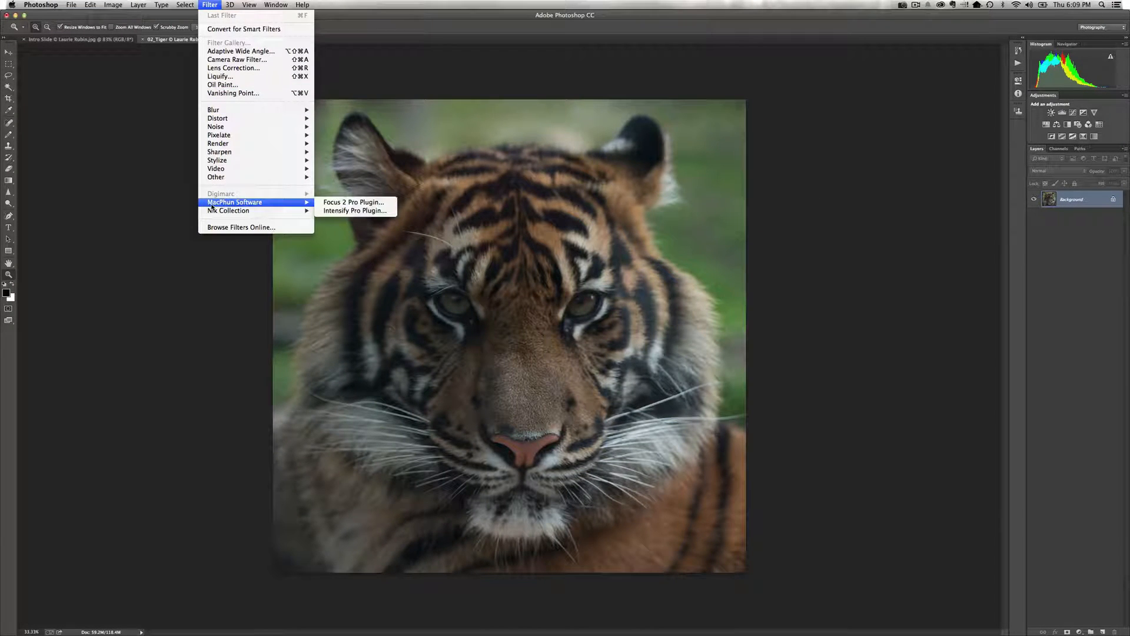
{"action": "left_click", "coordinate": [345, 210]}
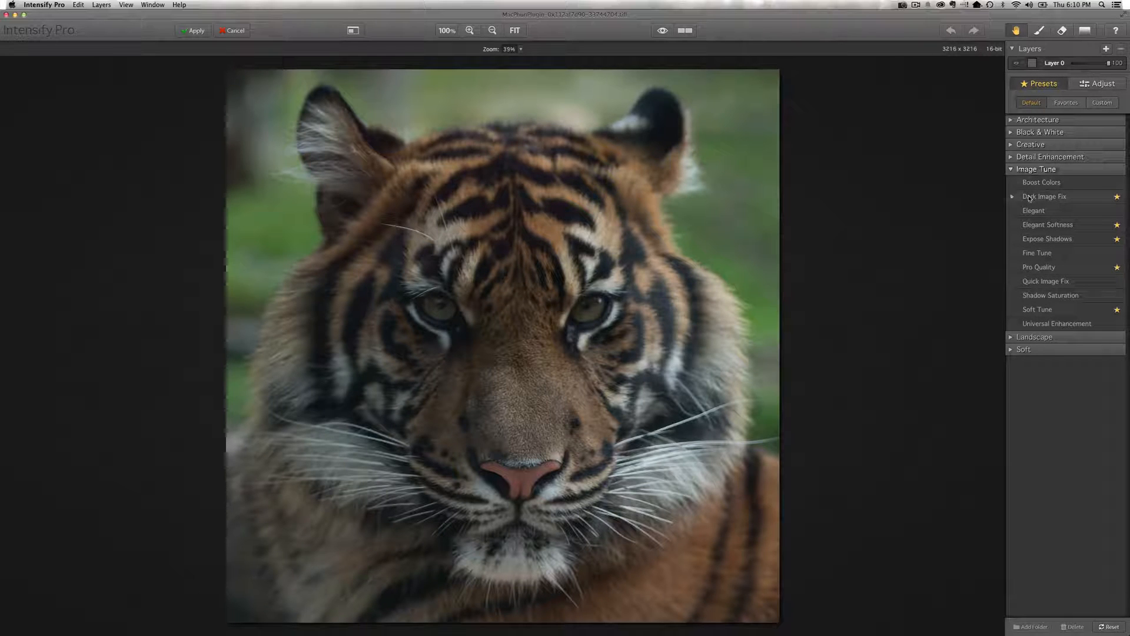
{"action": "left_click", "coordinate": [1059, 200]}
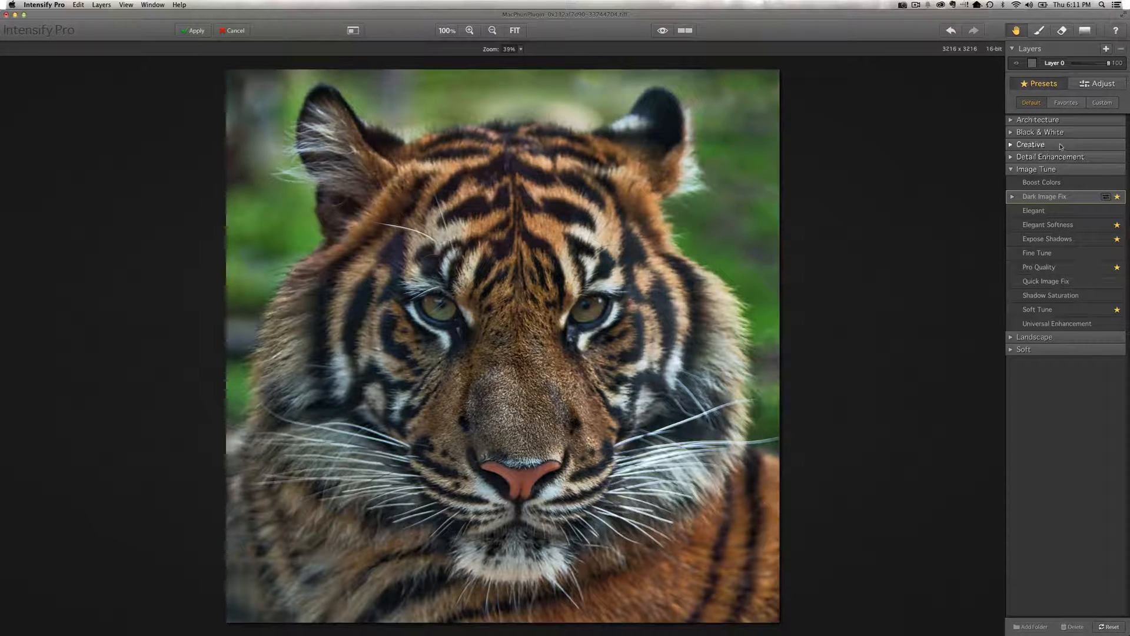
Switch from the Image Tune presets to Creative, try the Focus preset on Layer 0 and undo it.
{"action": "left_click", "coordinate": [1012, 171]}
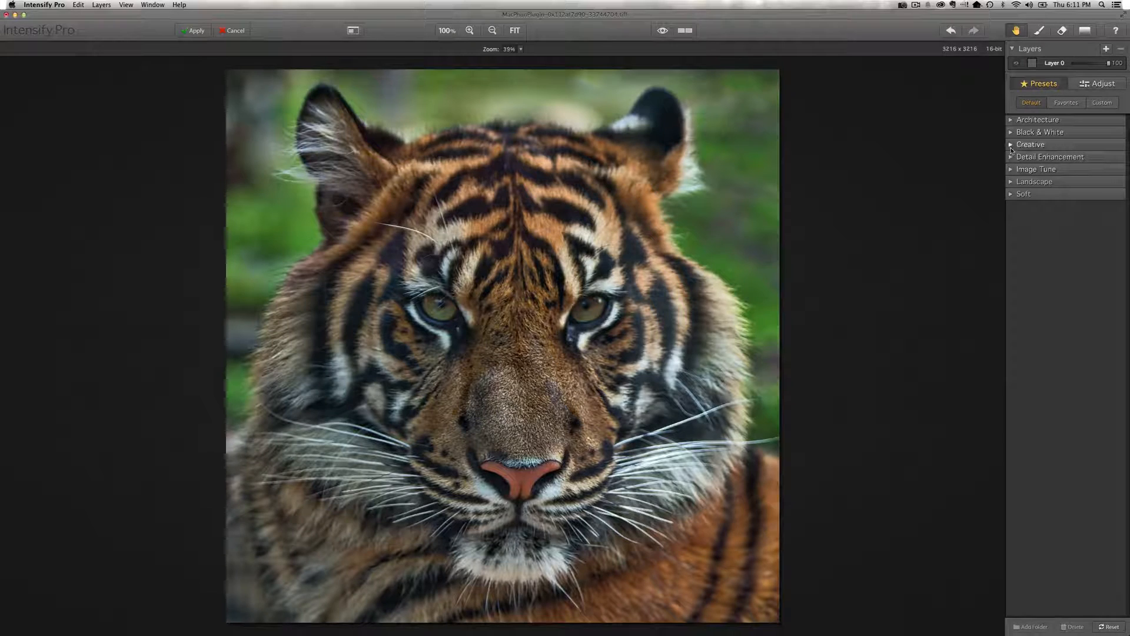
{"action": "left_click", "coordinate": [1011, 145]}
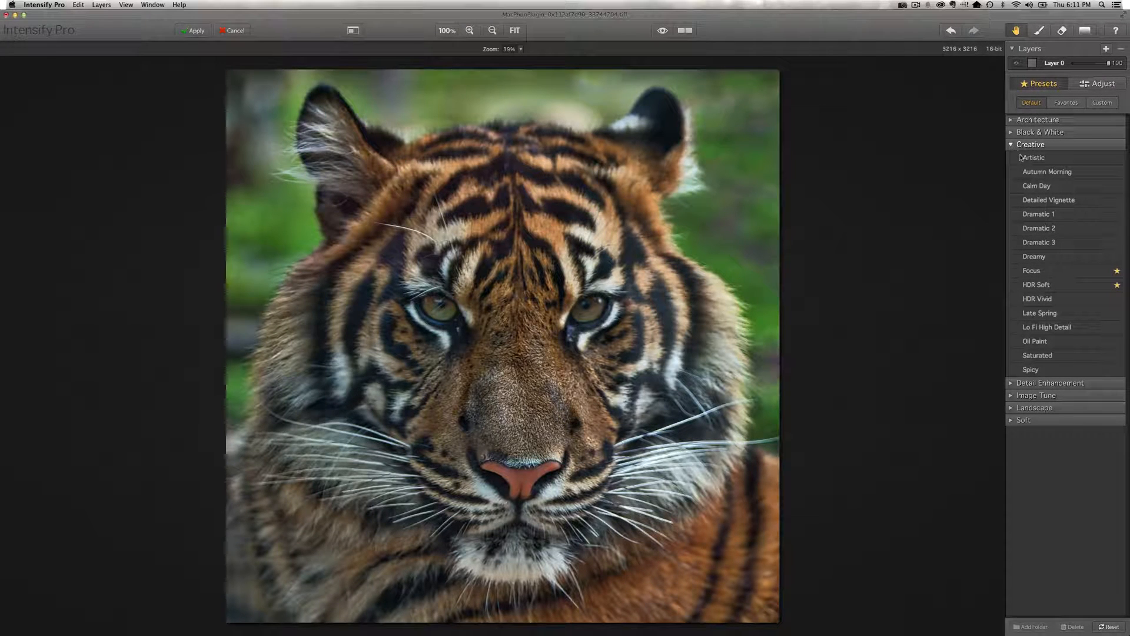
{"action": "left_click", "coordinate": [1042, 273]}
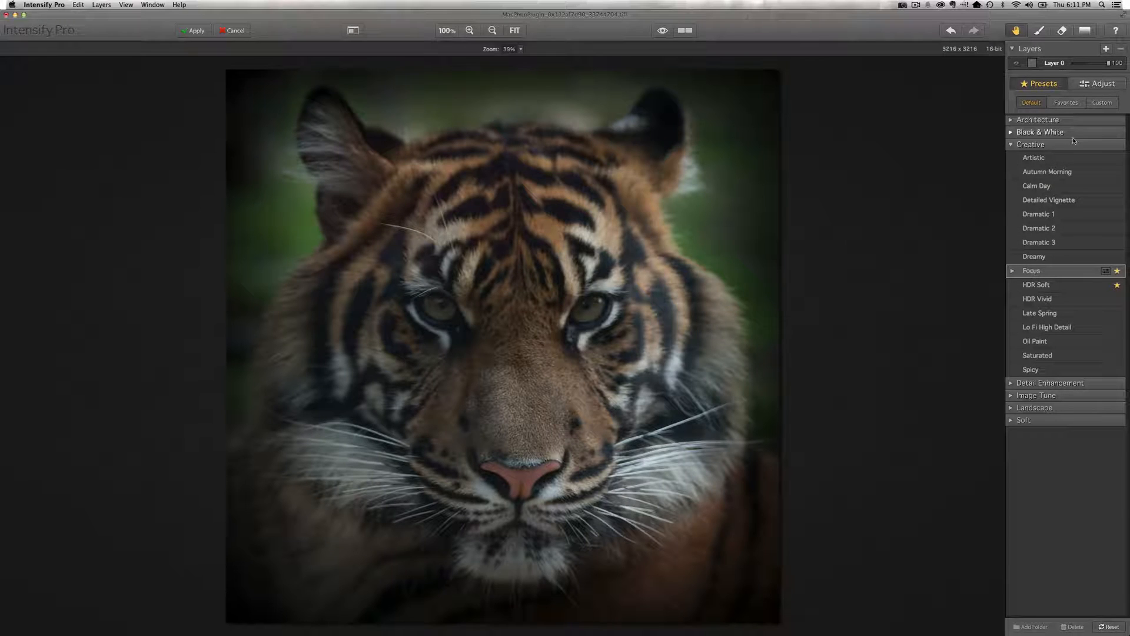
{"action": "left_click", "coordinate": [1036, 243]}
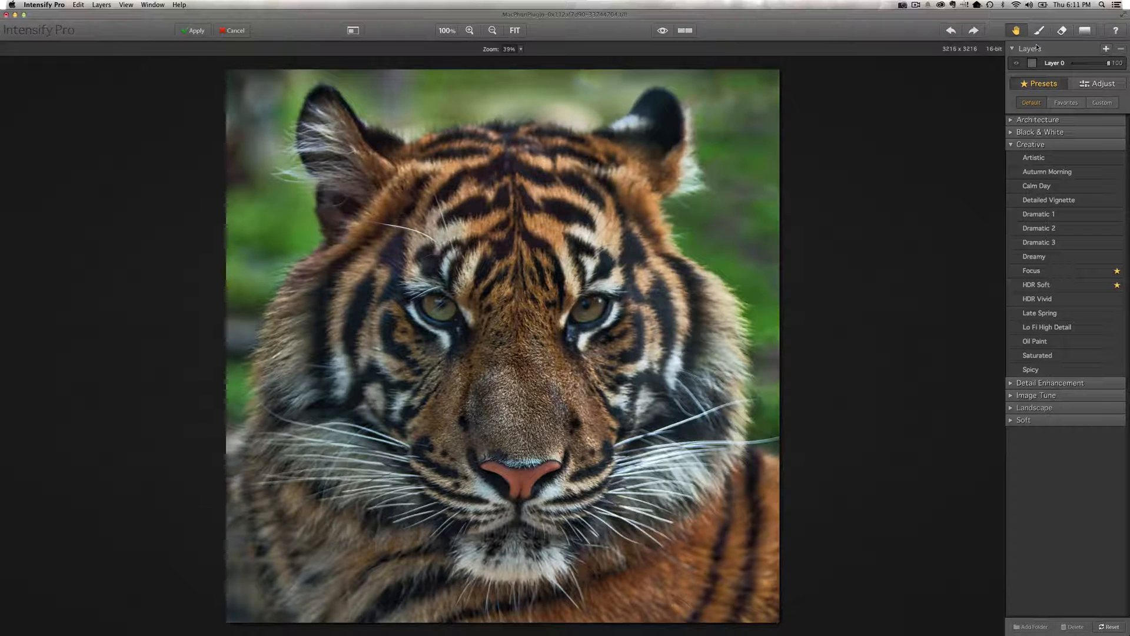
Add a new layer to the tiger edit, apply the Creative preset Focus to it and reduce its amount to 43.
{"action": "left_click", "coordinate": [1107, 50]}
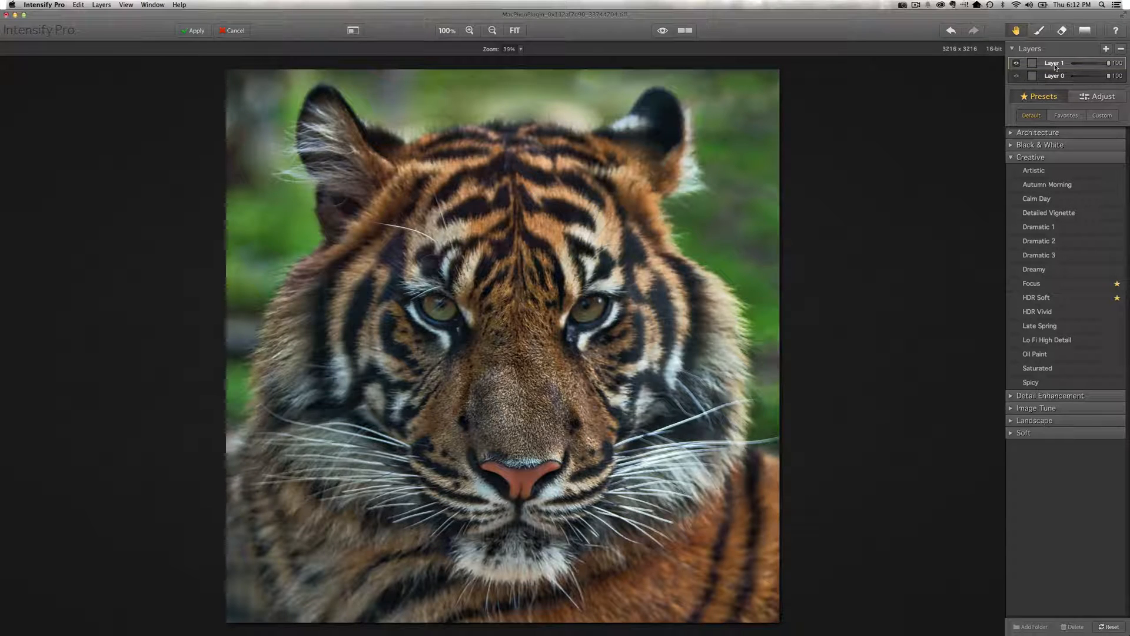
{"action": "left_click", "coordinate": [1038, 285]}
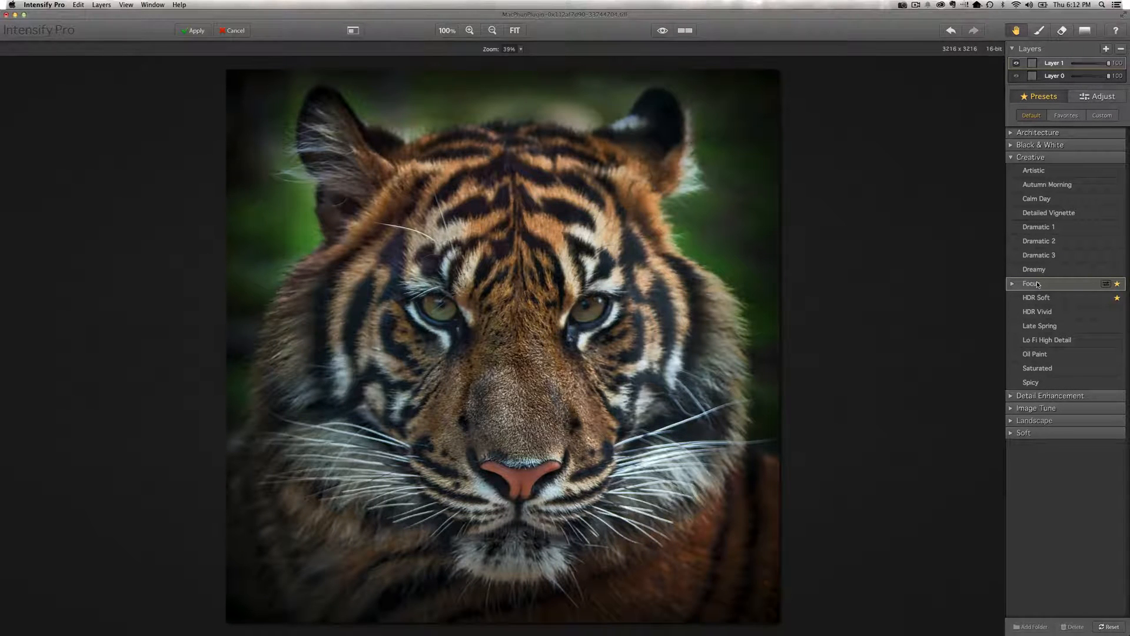
{"action": "left_click", "coordinate": [1013, 285]}
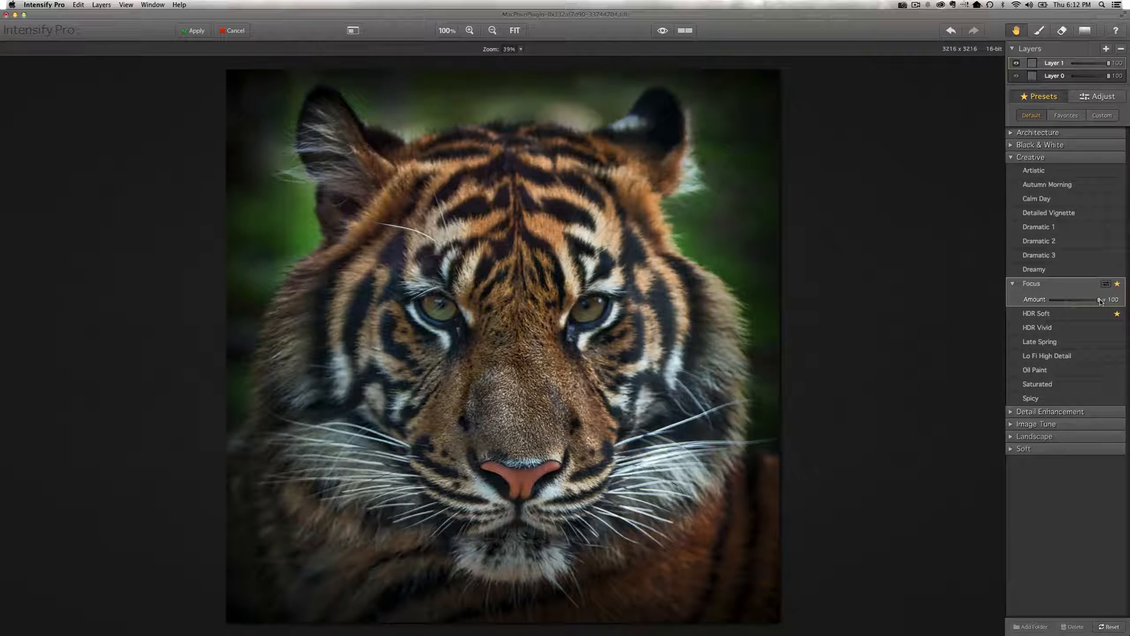
{"action": "left_click_drag", "start_coordinate": [1100, 300], "coordinate": [1070, 301]}
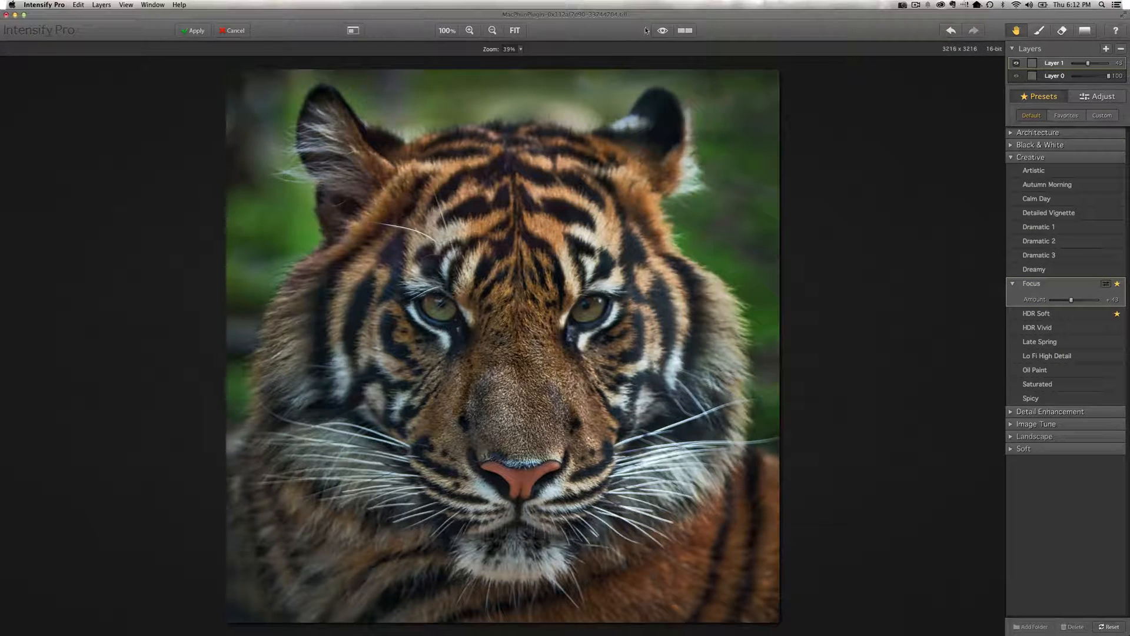
Compare the tiger with its original, and with and without the Focus effect on Layer 1.
{"action": "left_click", "coordinate": [663, 32]}
{"action": "left_click", "coordinate": [1017, 64]}
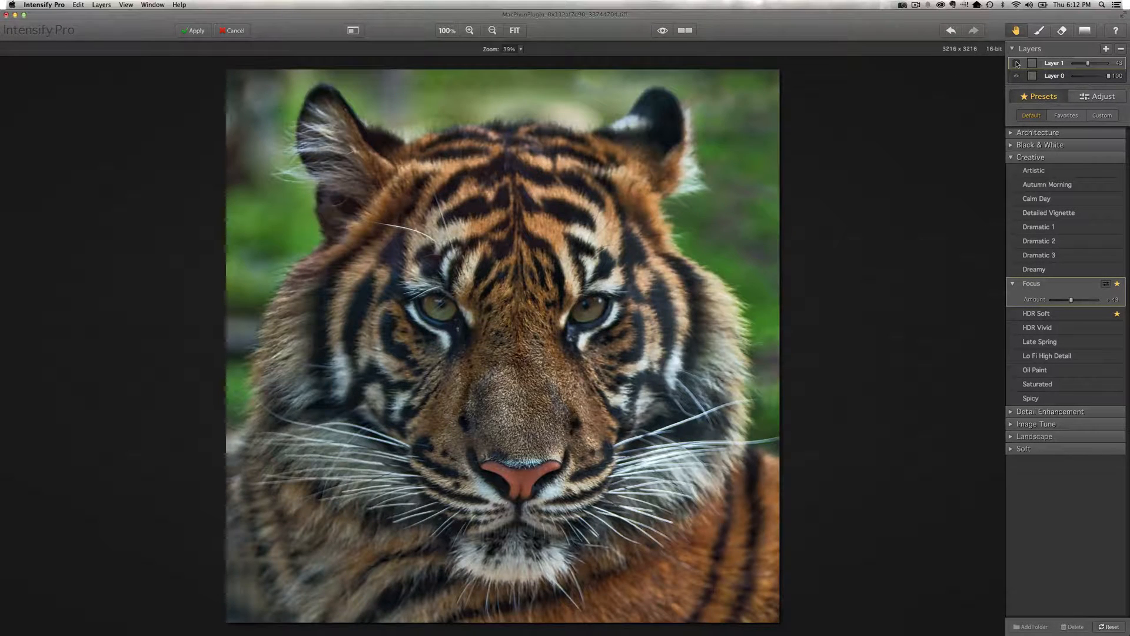
{"action": "left_click", "coordinate": [1017, 63]}
{"action": "left_click", "coordinate": [1017, 63]}
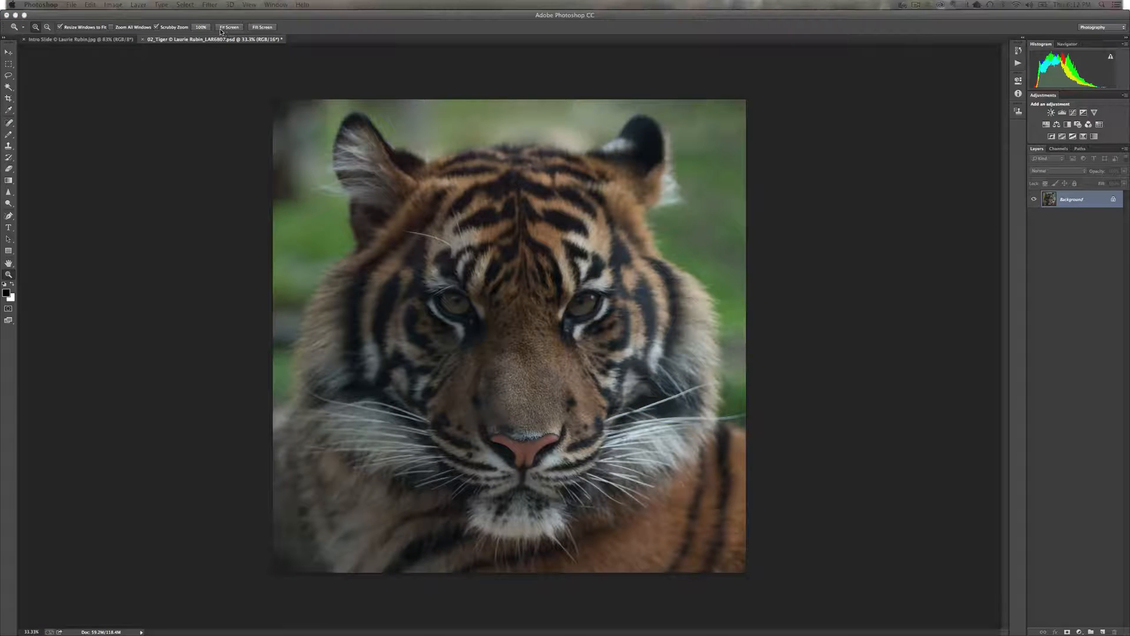
Close the tiger photo in Photoshop without saving its changes.
{"action": "left_click", "coordinate": [71, 5]}
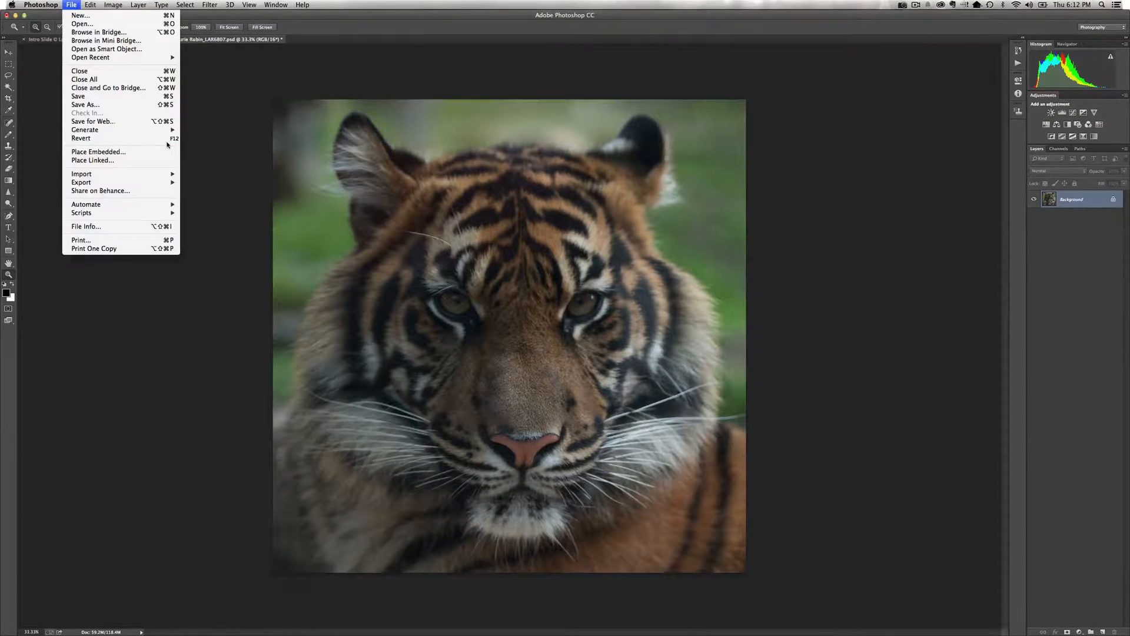
{"action": "left_click", "coordinate": [79, 71]}
{"action": "left_click", "coordinate": [597, 206]}
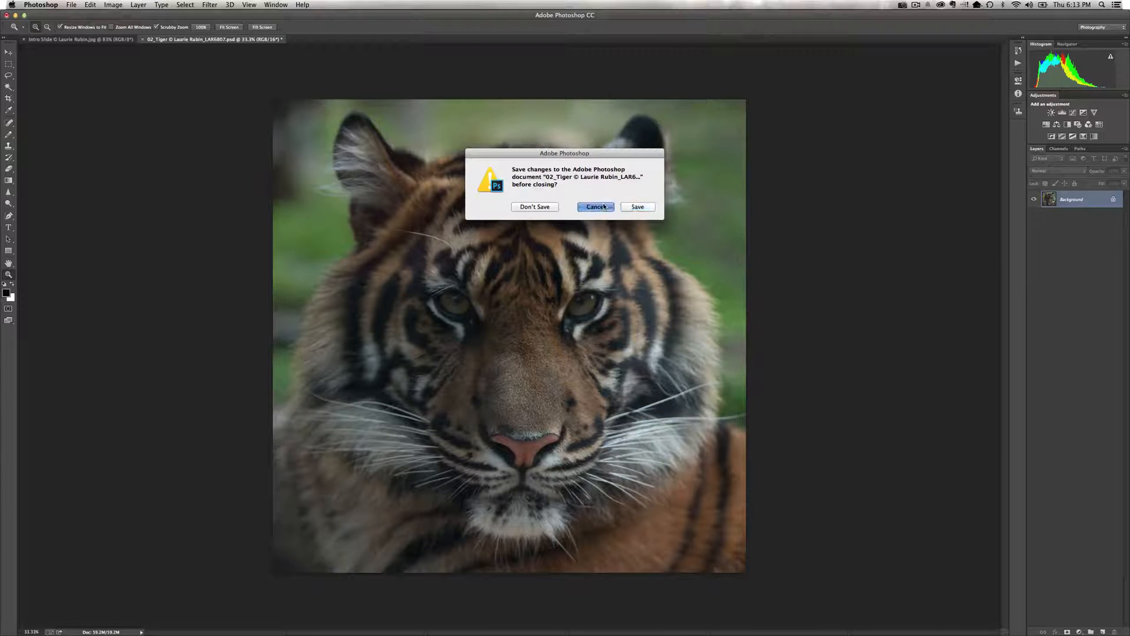
{"action": "left_click", "coordinate": [143, 40]}
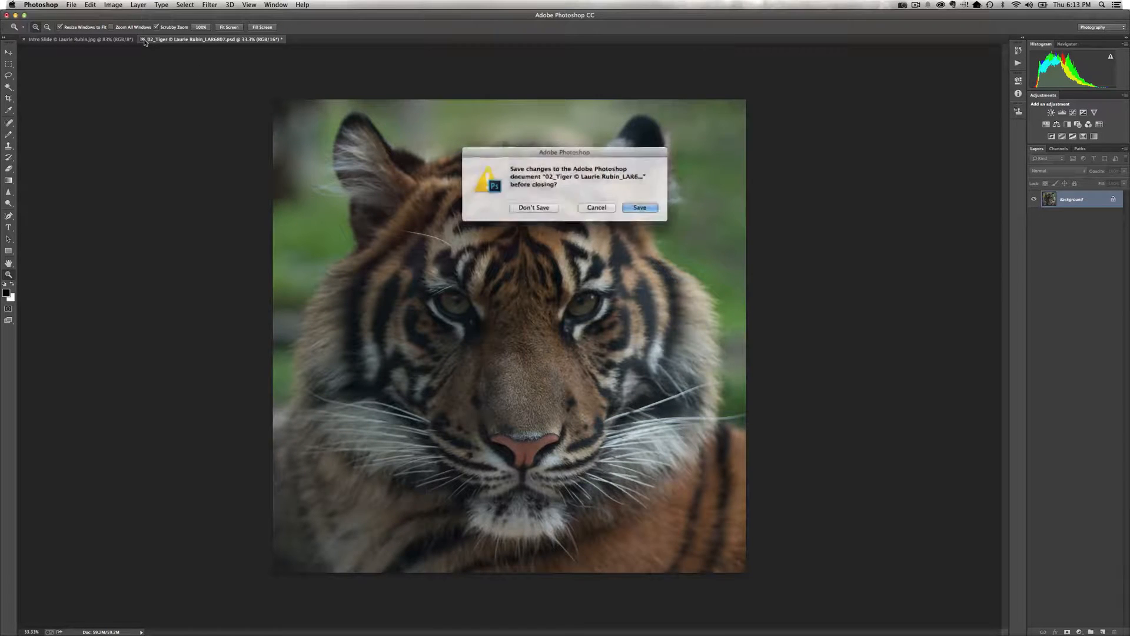
{"action": "left_click", "coordinate": [533, 207]}
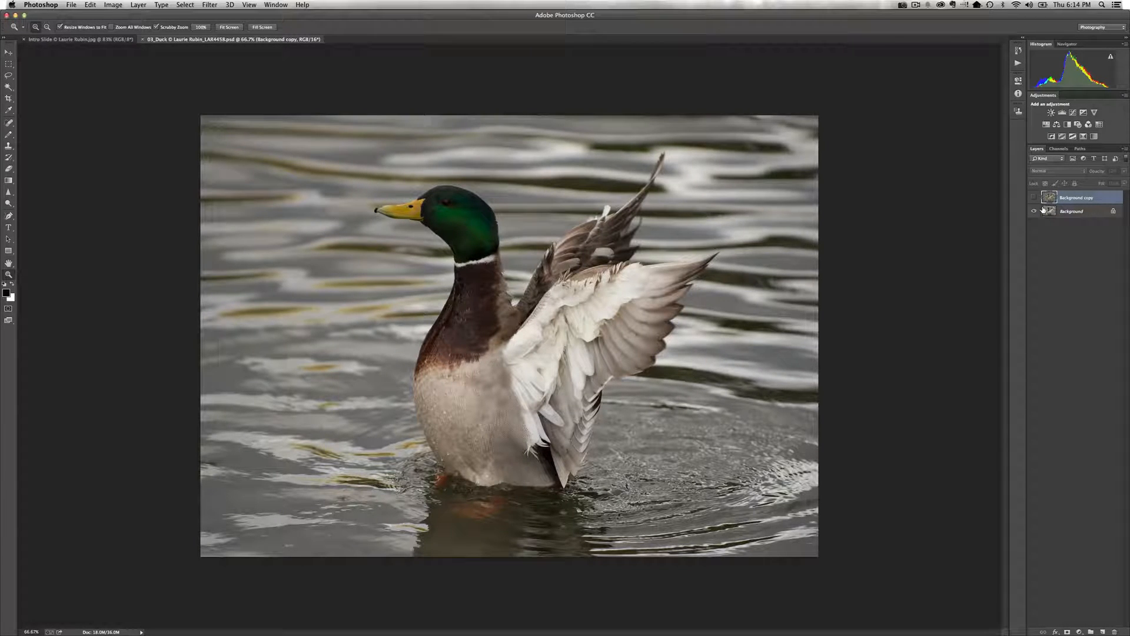
Compare the duck photo with and without its Background copy layer, and delete that layer.
{"action": "left_click", "coordinate": [1035, 198]}
{"action": "left_click", "coordinate": [1034, 199]}
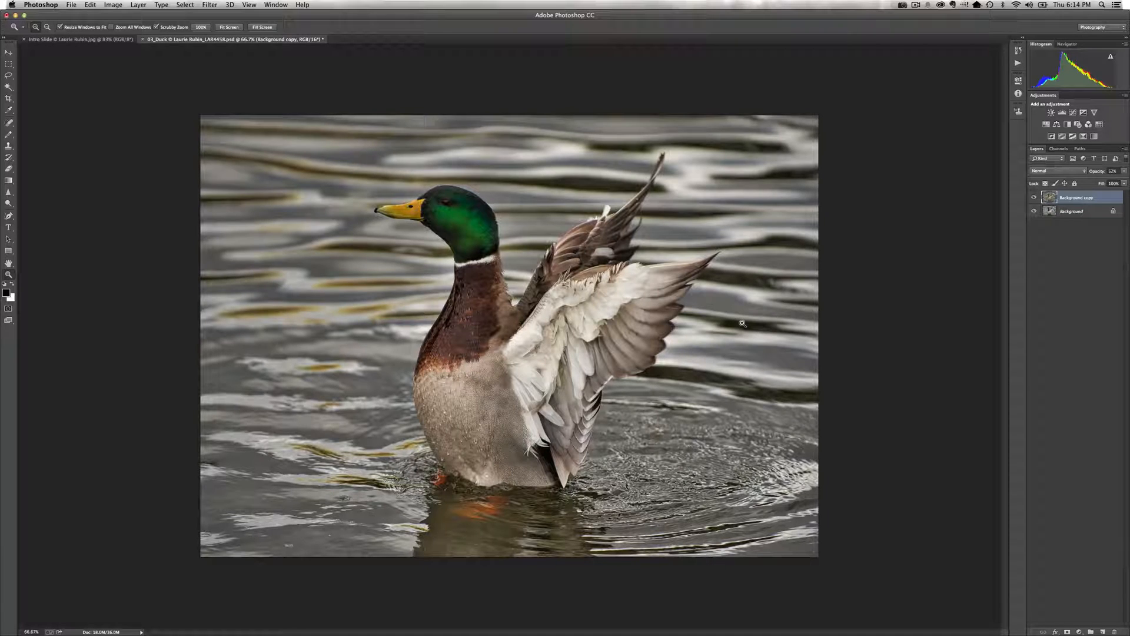
{"action": "left_click", "coordinate": [1034, 198]}
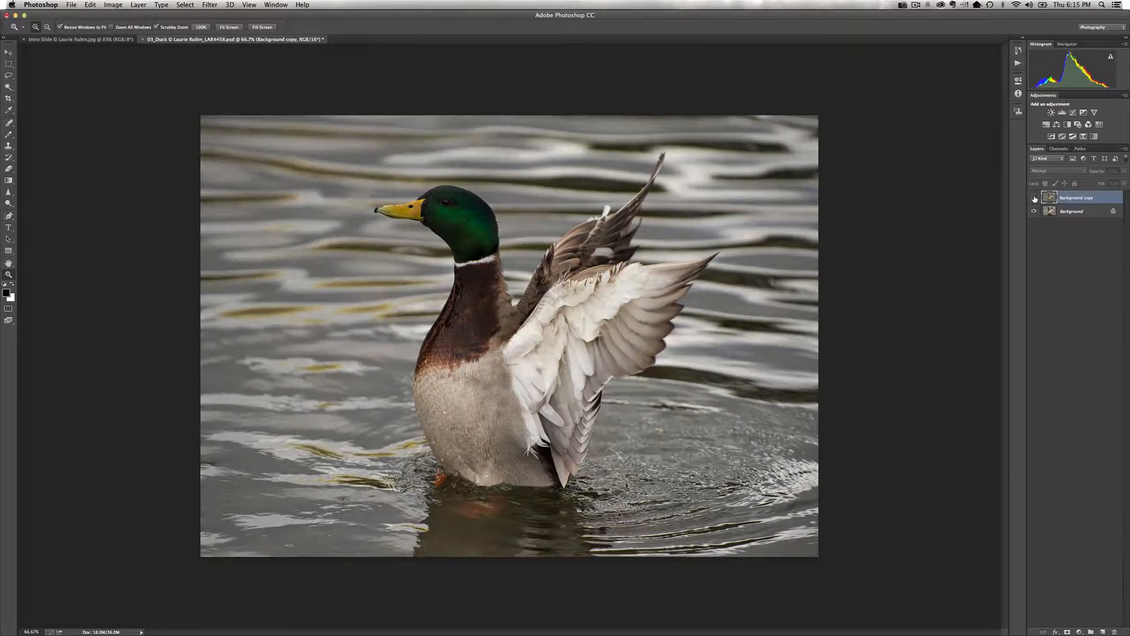
{"action": "left_click", "coordinate": [1034, 198]}
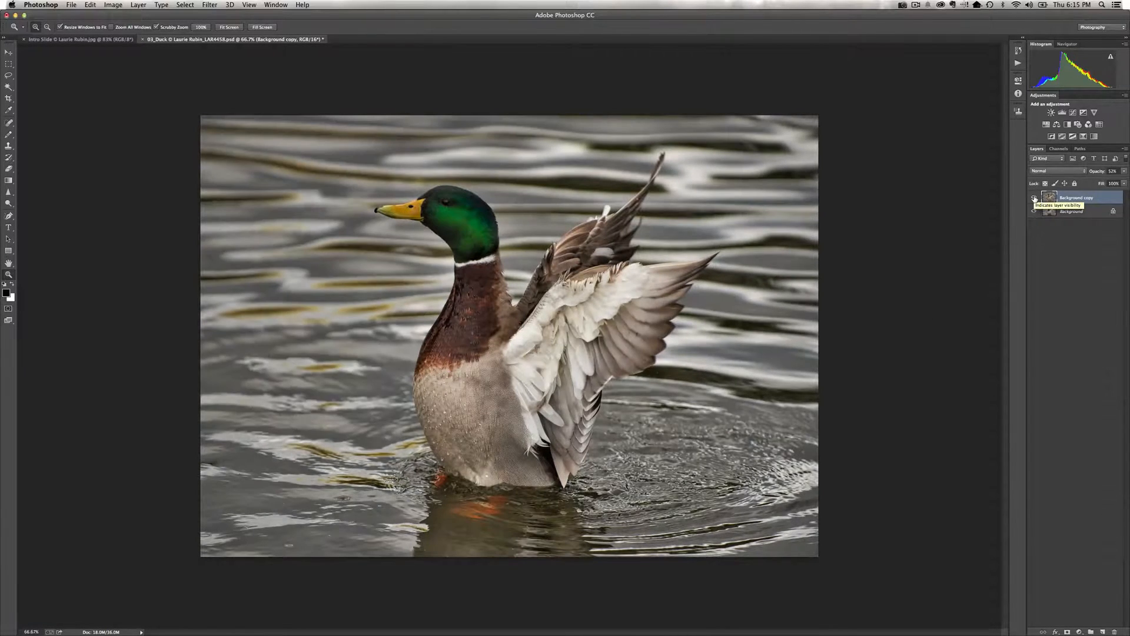
{"action": "key", "text": "Delete"}
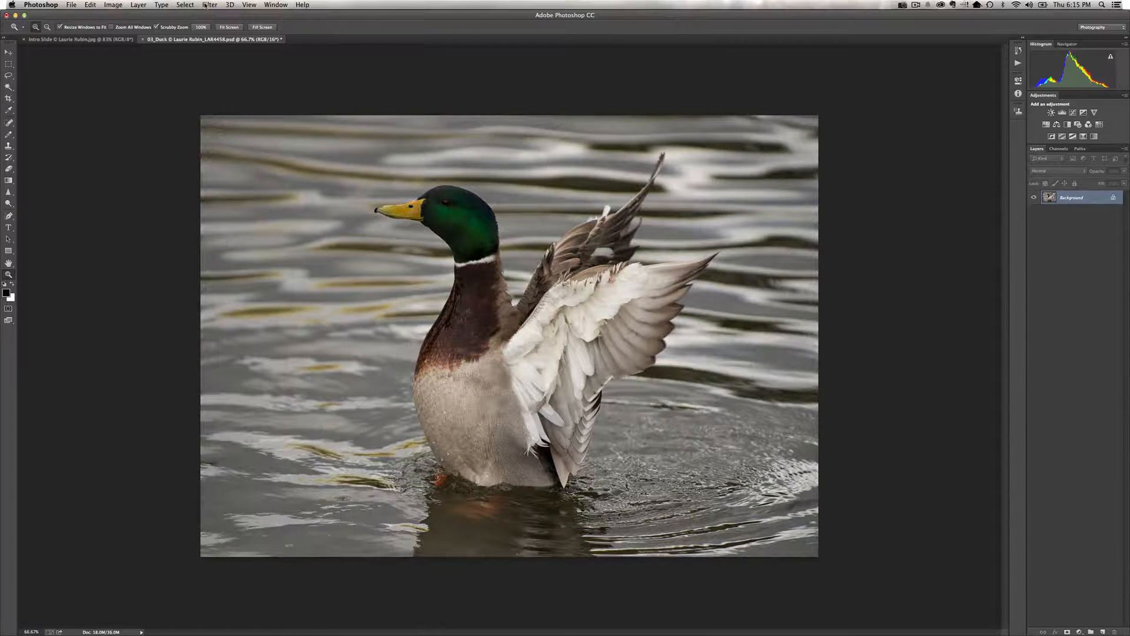
Open the duck photo in the Intensify Pro plugin, collapse Image Tune and apply the HDR Soft preset from Creative.
{"action": "left_click", "coordinate": [210, 5]}
{"action": "mouse_move", "coordinate": [236, 202]}
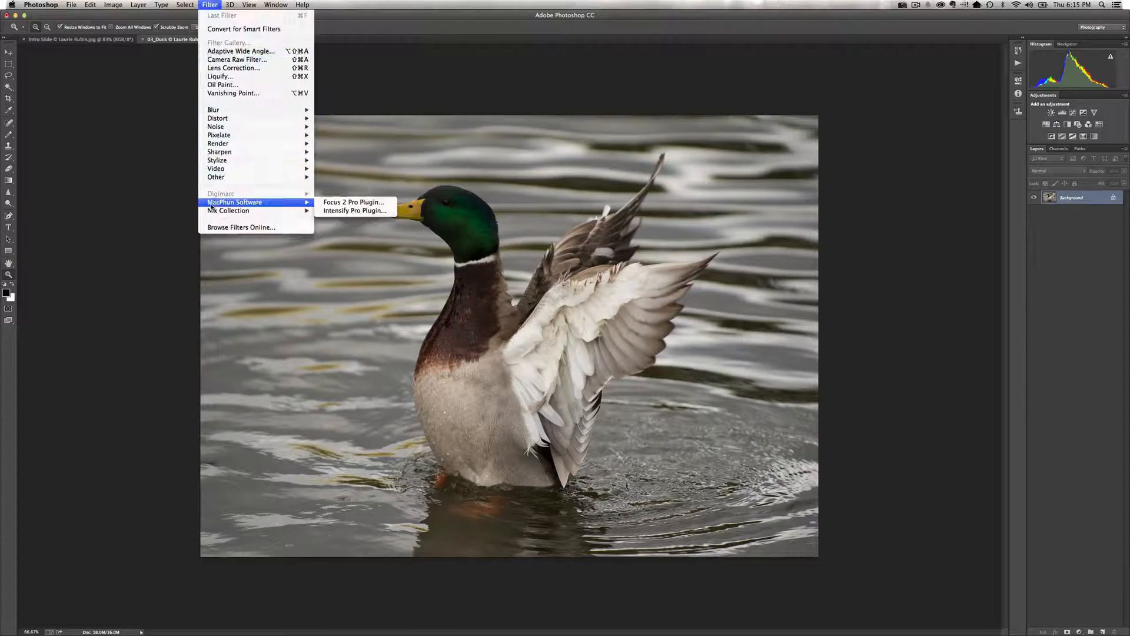
{"action": "left_click", "coordinate": [354, 210]}
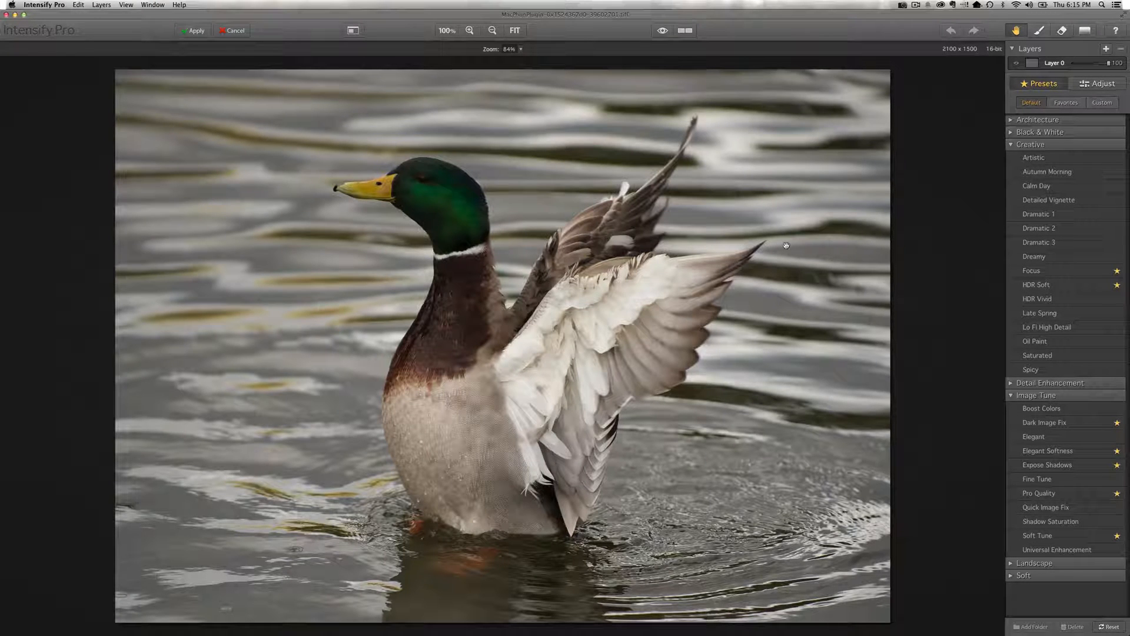
{"action": "left_click", "coordinate": [1011, 396]}
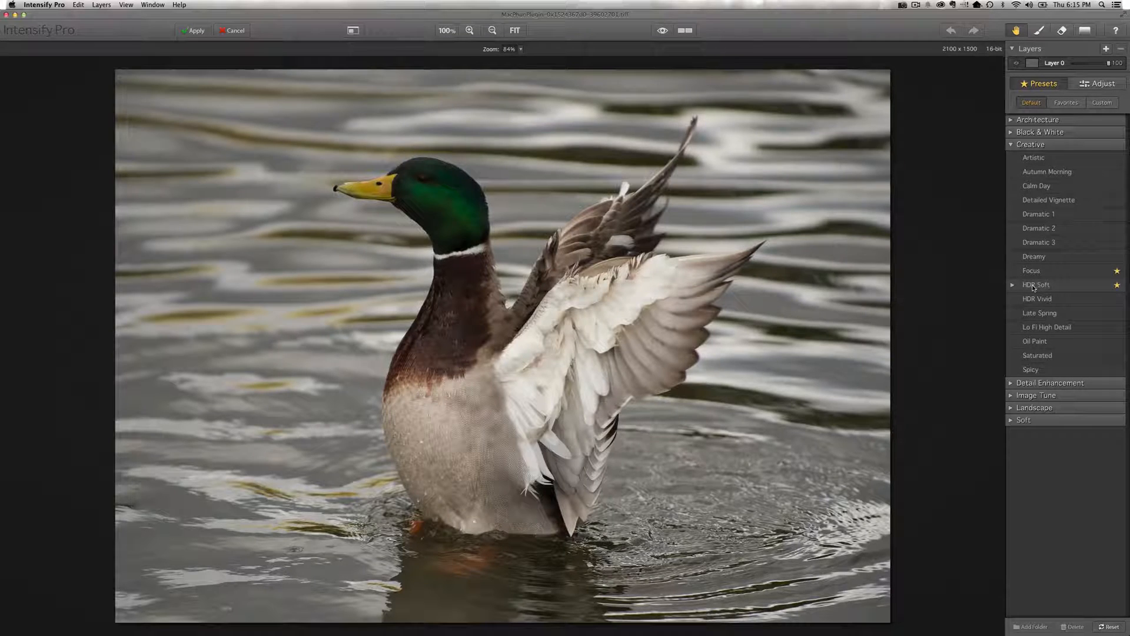
{"action": "left_click", "coordinate": [1030, 287]}
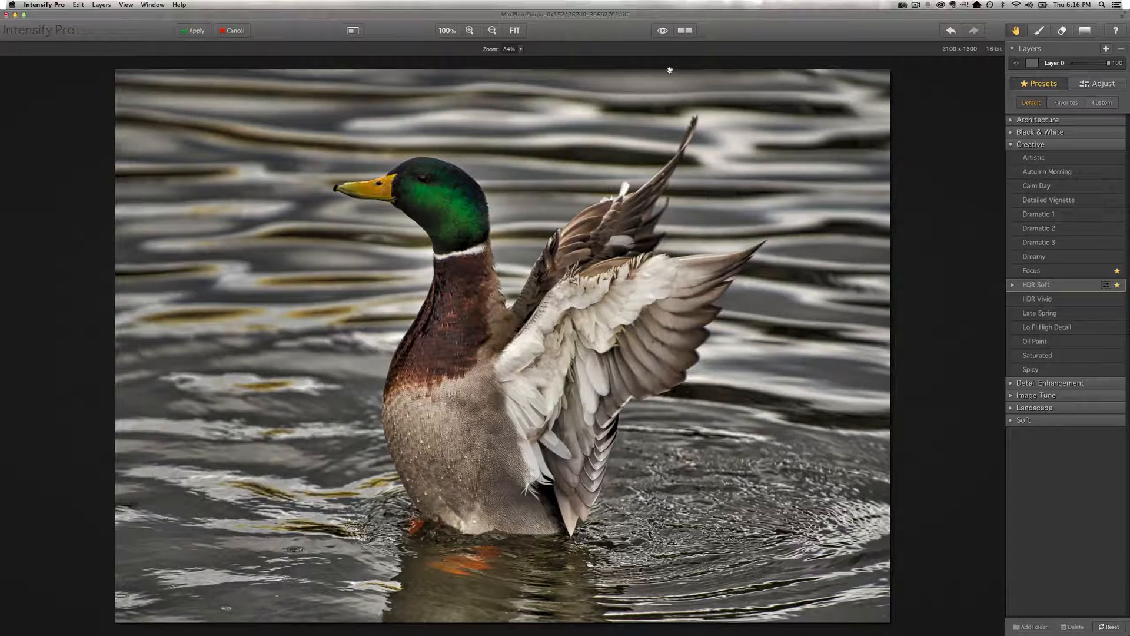
Add a new layer above Layer 0 and apply the Expose Shadows preset from Image Tune to it.
{"action": "left_click", "coordinate": [1107, 49]}
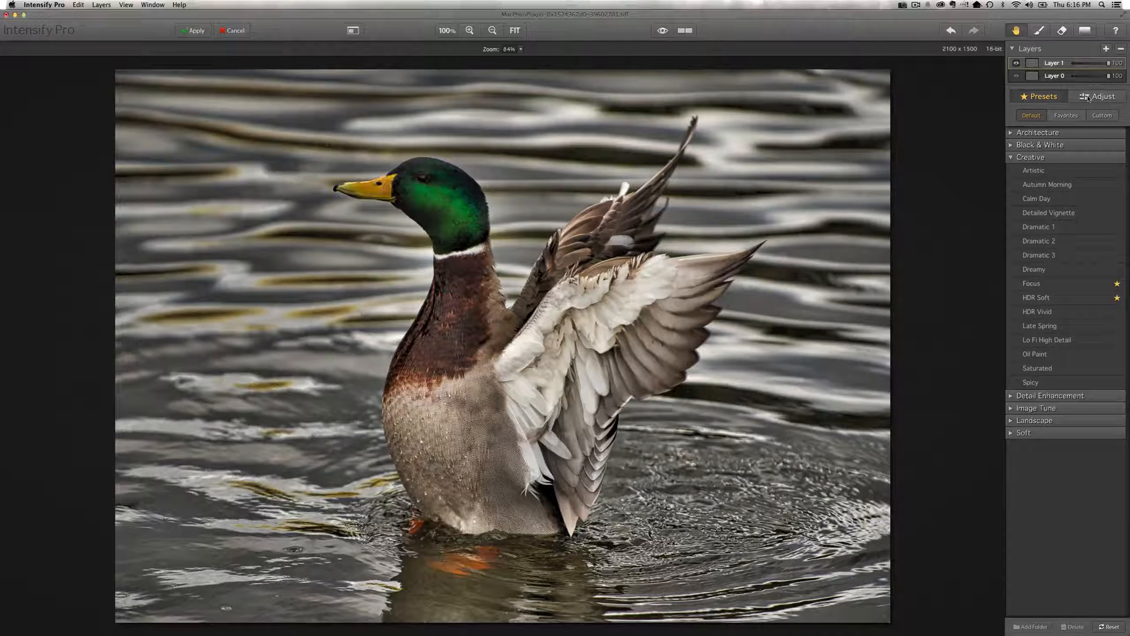
{"action": "left_click", "coordinate": [1011, 157]}
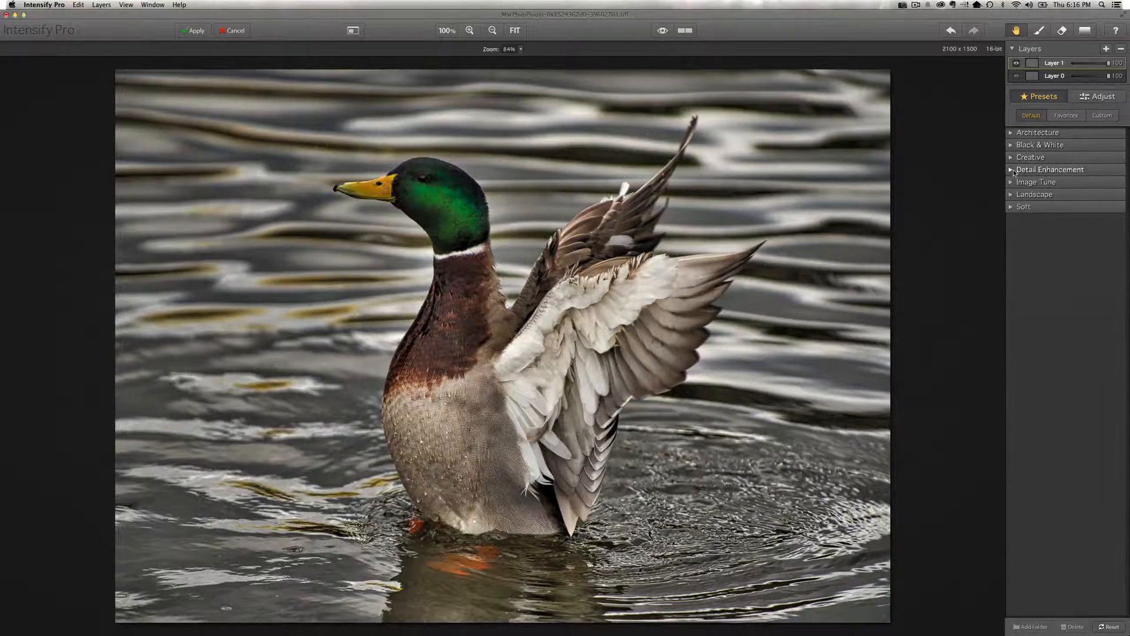
{"action": "left_click", "coordinate": [1012, 182]}
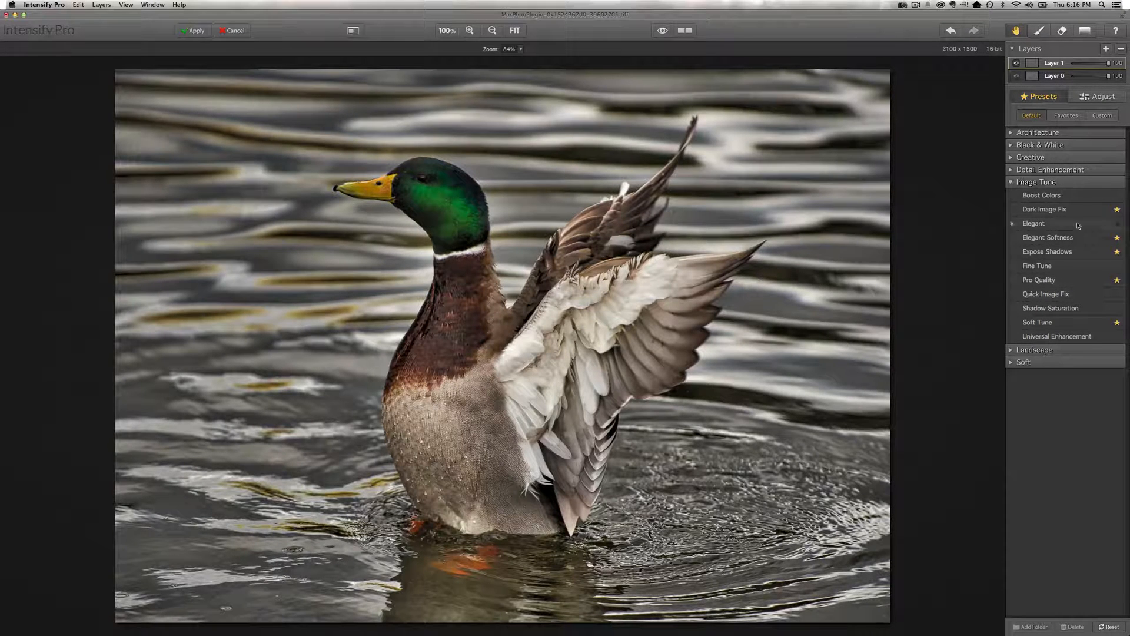
{"action": "left_click", "coordinate": [1053, 253]}
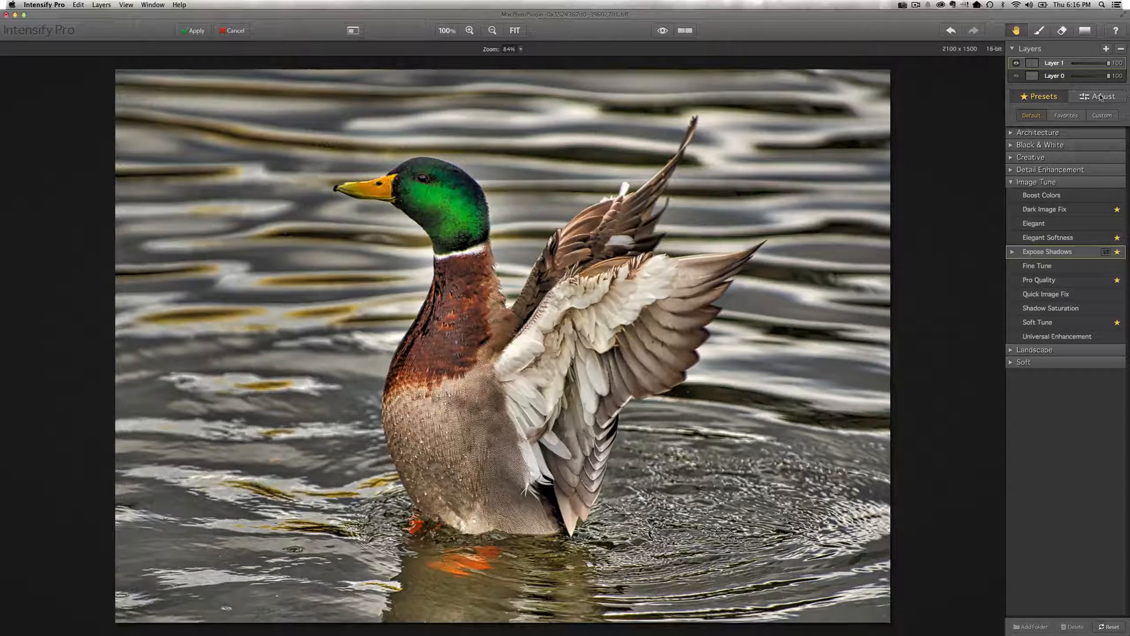
Fine-tune the Expose Shadows layer in Basic Tune with Shadows 79, Highlights -29 and Exposure -3.
{"action": "left_click", "coordinate": [1107, 250]}
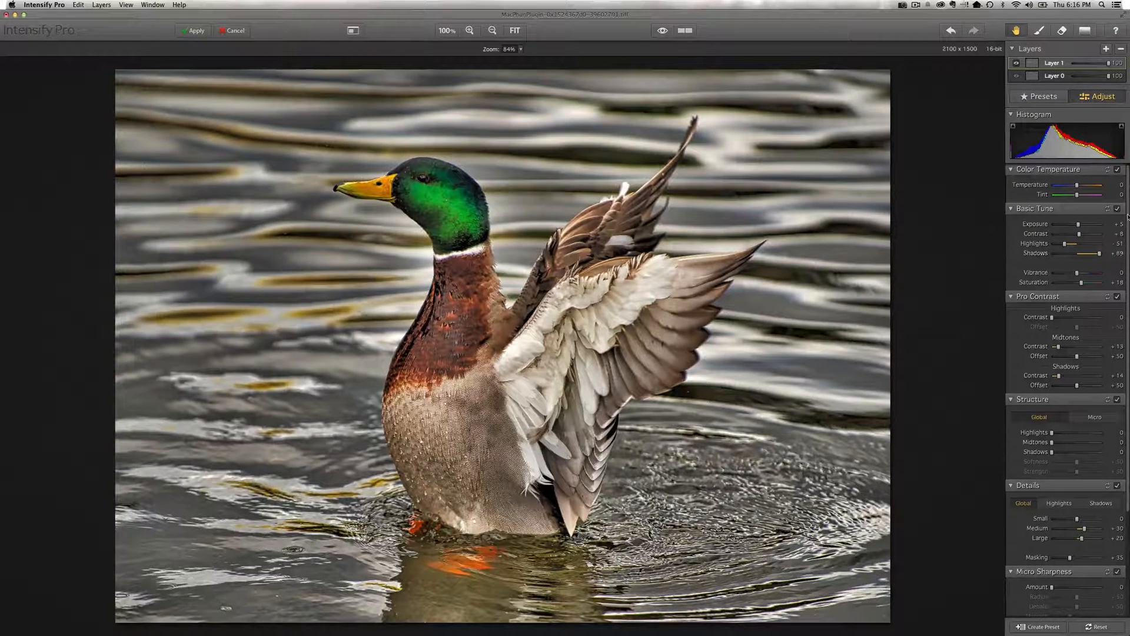
{"action": "scroll", "coordinate": [1129, 218], "scroll_direction": "down", "scroll_amount": 1}
{"action": "left_click_drag", "start_coordinate": [1128, 220], "coordinate": [1127, 335]}
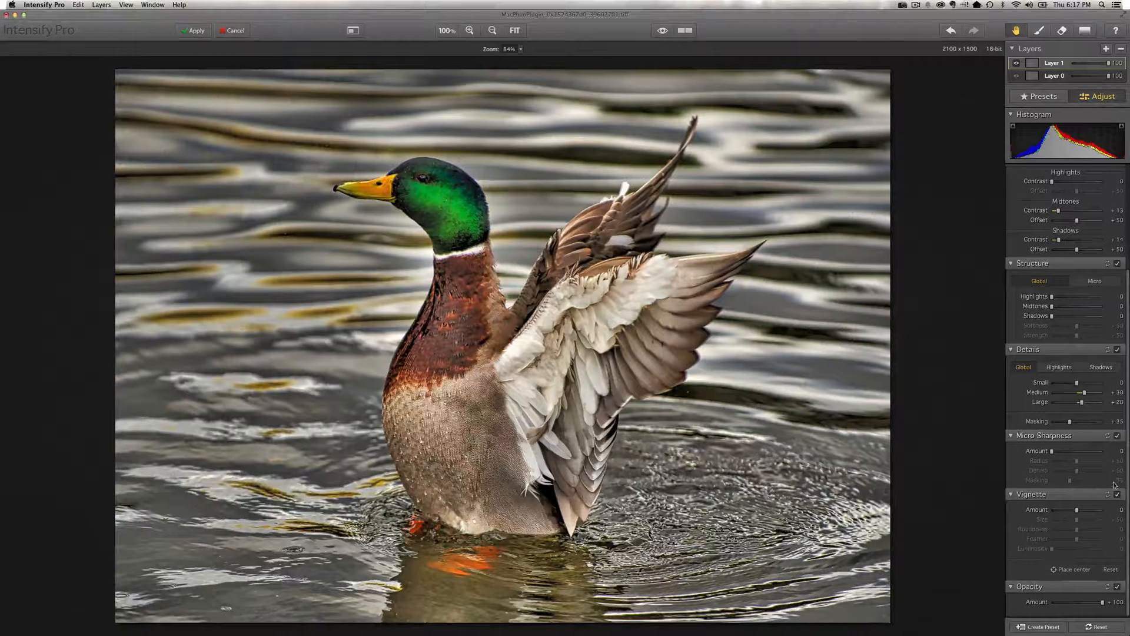
{"action": "scroll", "coordinate": [1127, 412], "scroll_direction": "up", "scroll_amount": 5}
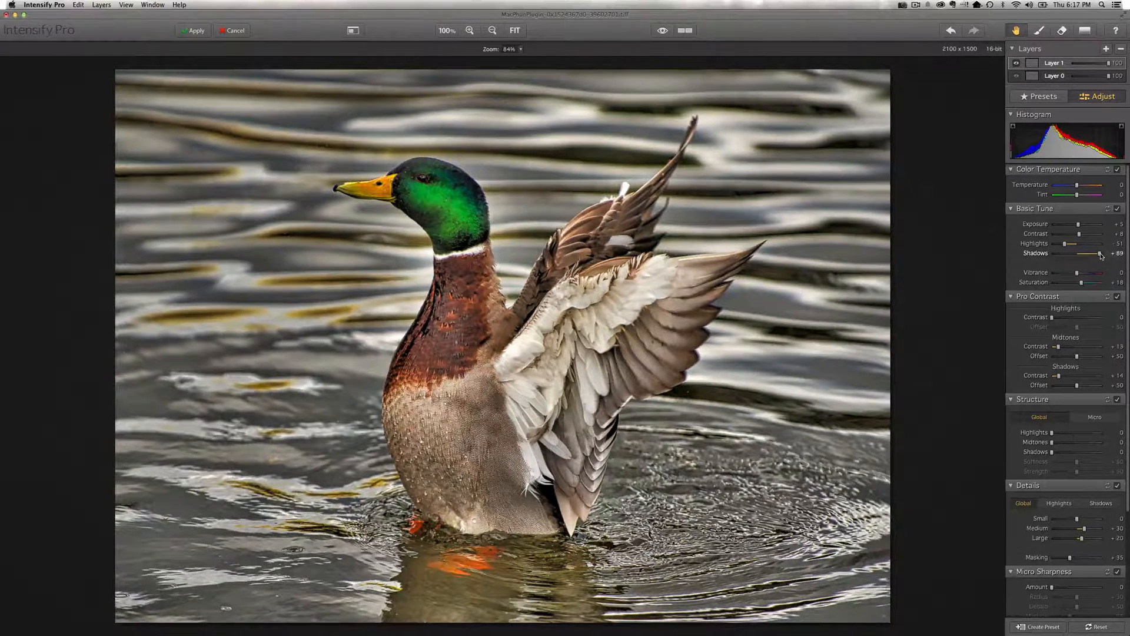
{"action": "left_click_drag", "start_coordinate": [1102, 255], "coordinate": [1076, 228]}
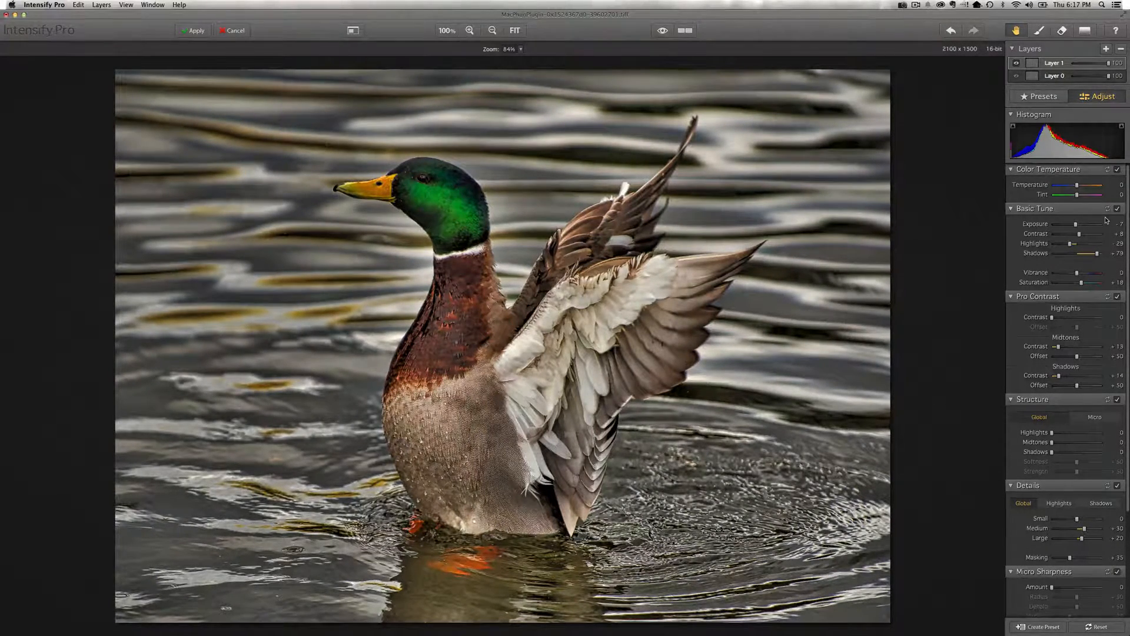
{"action": "left_click_drag", "start_coordinate": [1076, 225], "coordinate": [1078, 225]}
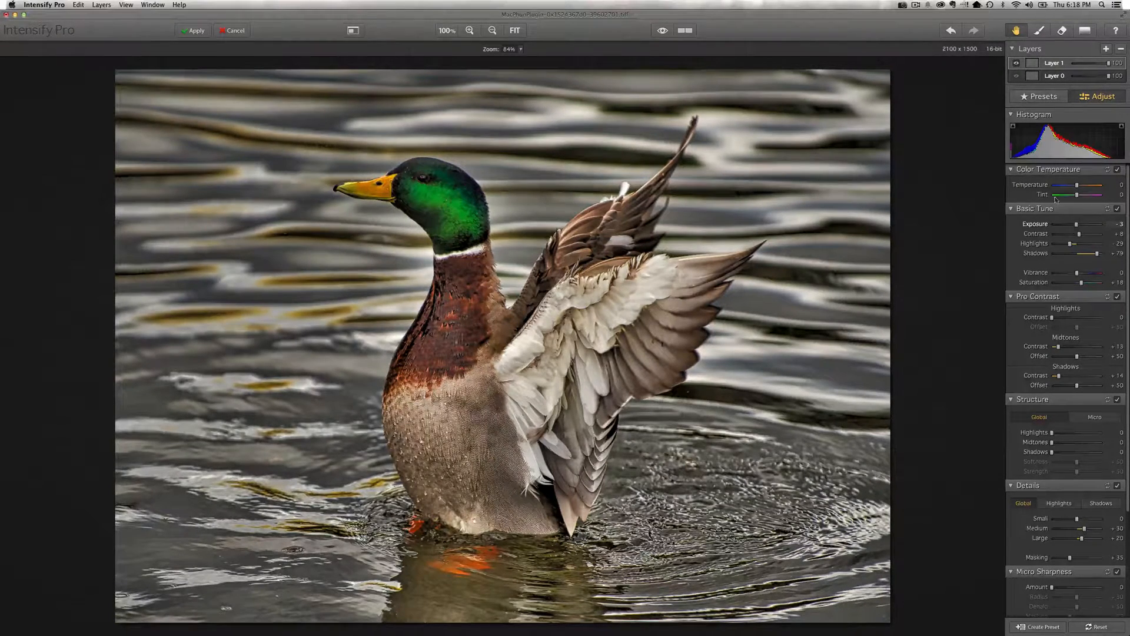
Compare the enhanced duck with its original and apply the result back to Photoshop.
{"action": "left_click", "coordinate": [663, 31]}
{"action": "left_click", "coordinate": [662, 31]}
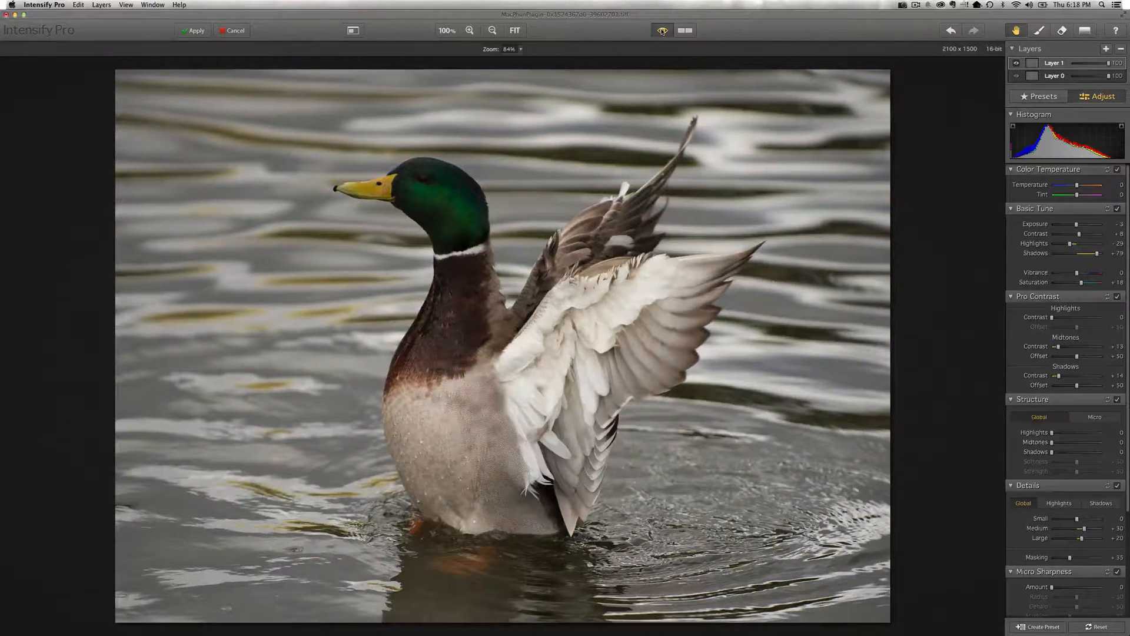
{"action": "left_click", "coordinate": [662, 30]}
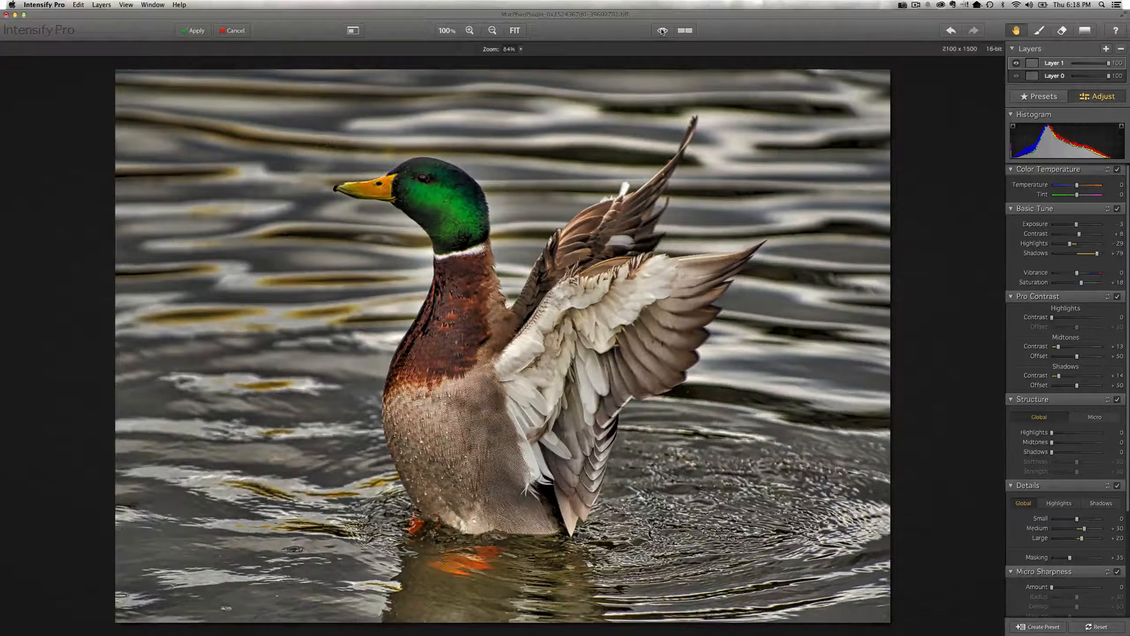
{"action": "left_click", "coordinate": [661, 31]}
{"action": "left_click", "coordinate": [196, 31]}
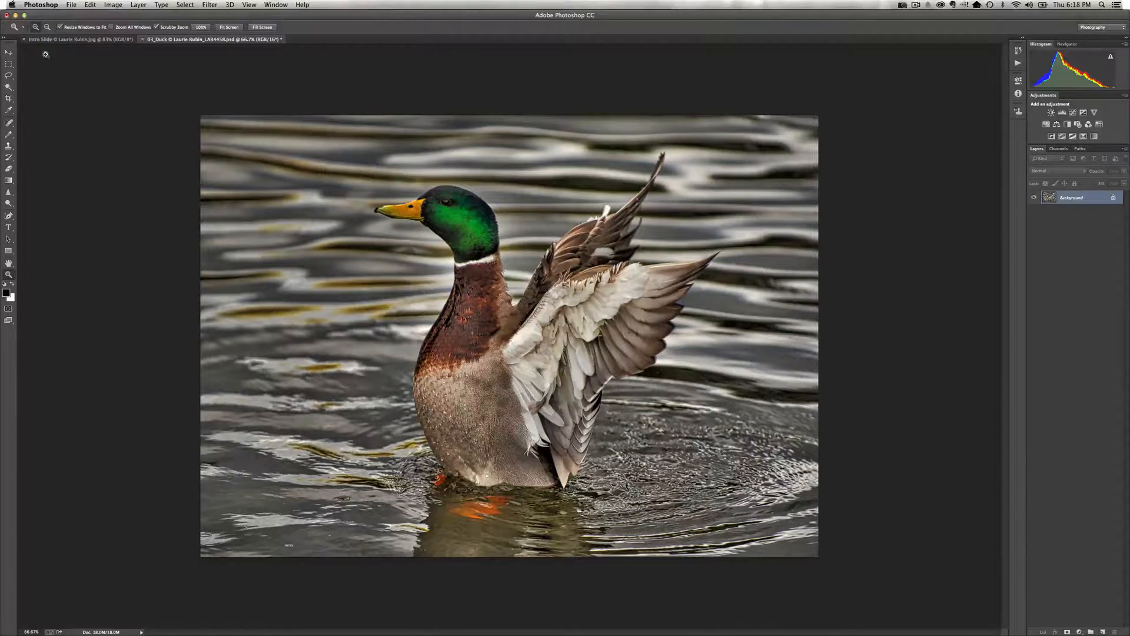
Show the snow leopard's Background copy layer, lower its opacity to 56%, and compare the photo with and without it.
{"action": "key", "text": "f"}
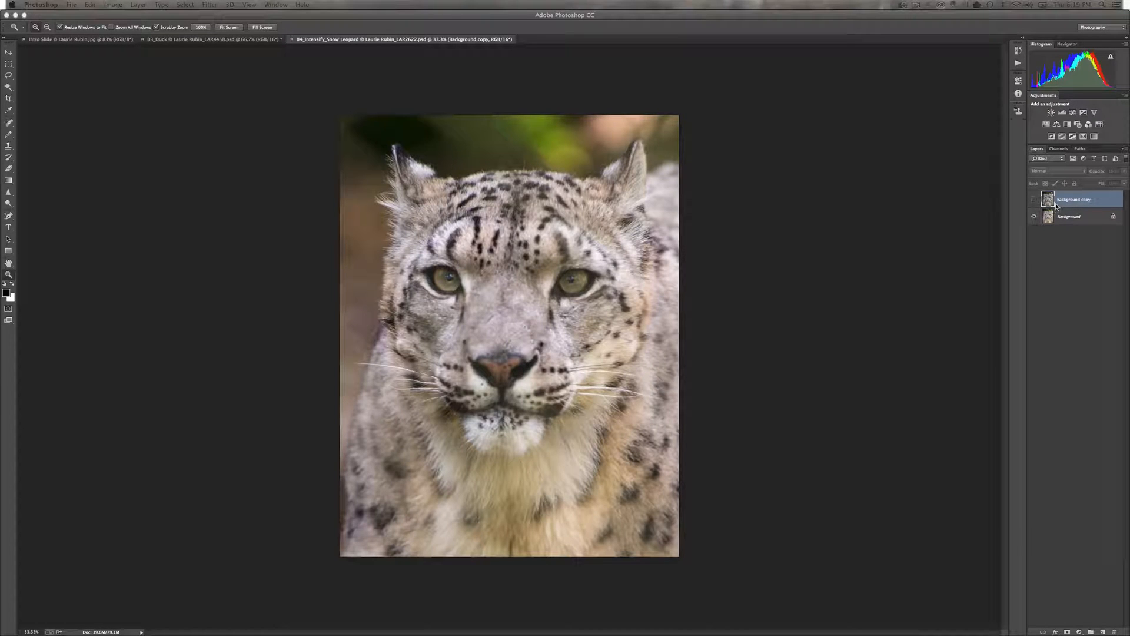
{"action": "left_click", "coordinate": [1035, 200]}
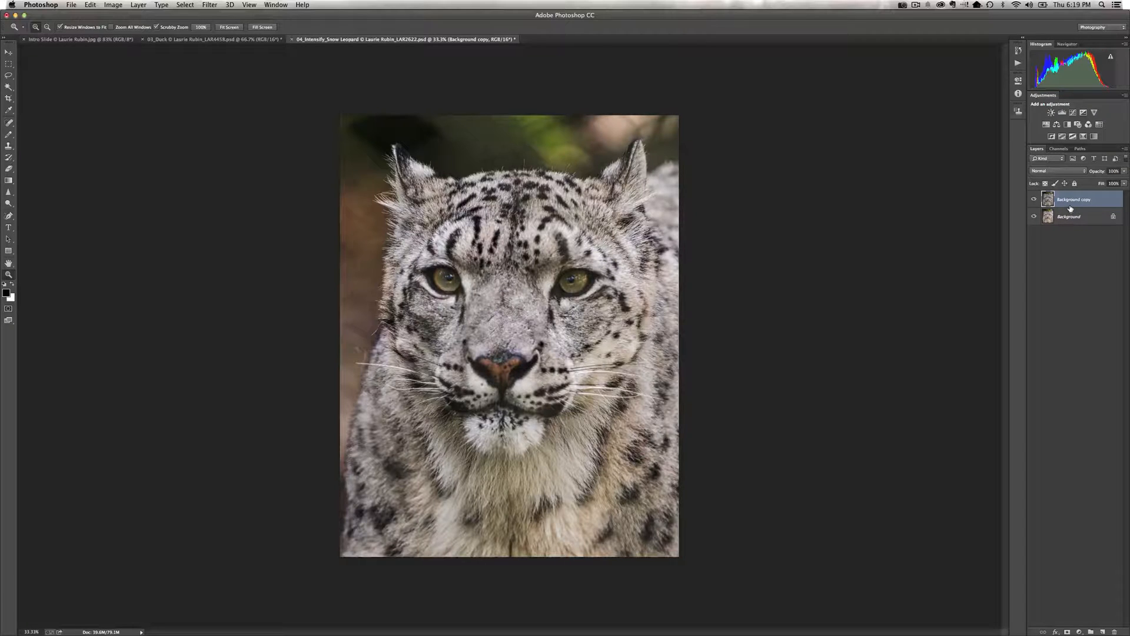
{"action": "left_click", "coordinate": [1124, 171]}
{"action": "left_click_drag", "start_coordinate": [1123, 181], "coordinate": [1106, 183]}
{"action": "left_click", "coordinate": [1036, 201]}
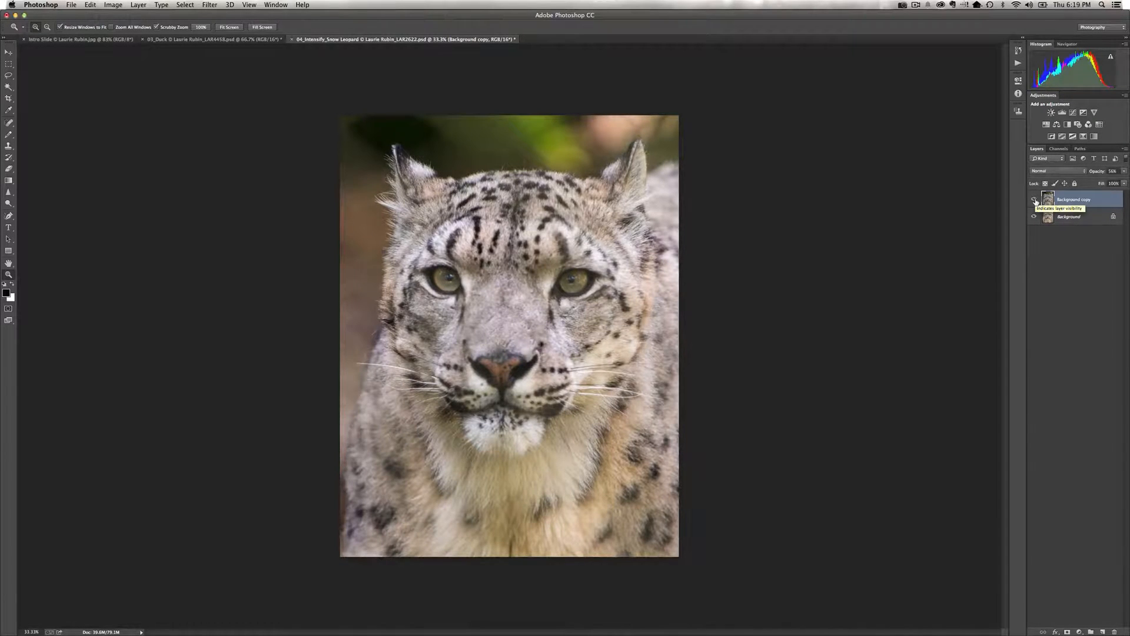
{"action": "left_click", "coordinate": [1035, 202]}
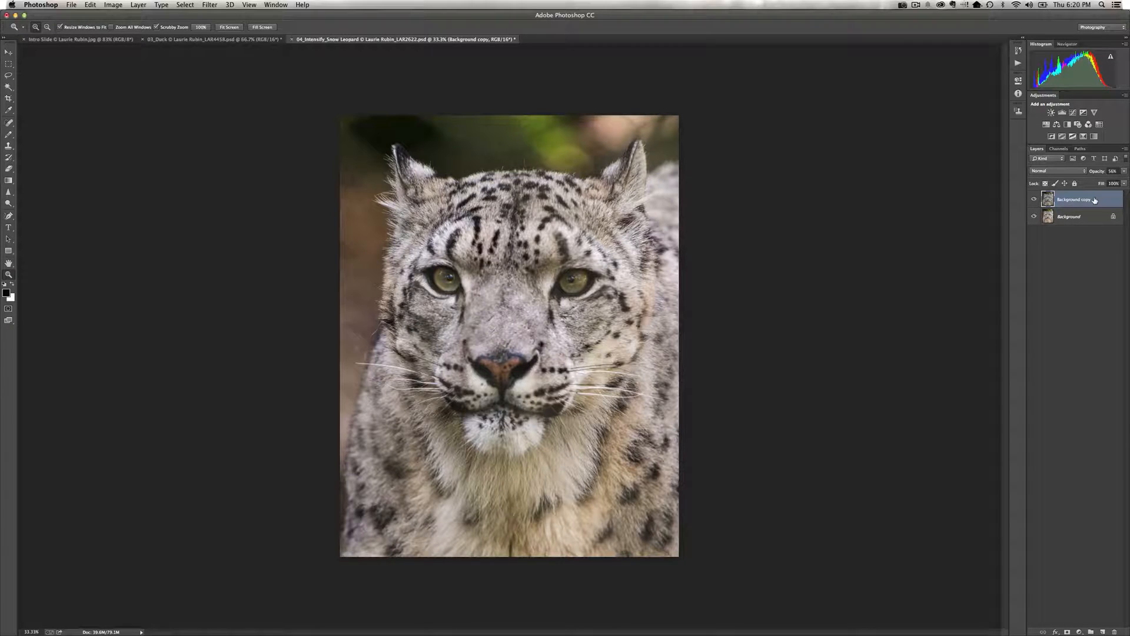
Delete the Background copy layer and open the snow leopard photo in the Intensify Pro plugin.
{"action": "key", "text": "Delete"}
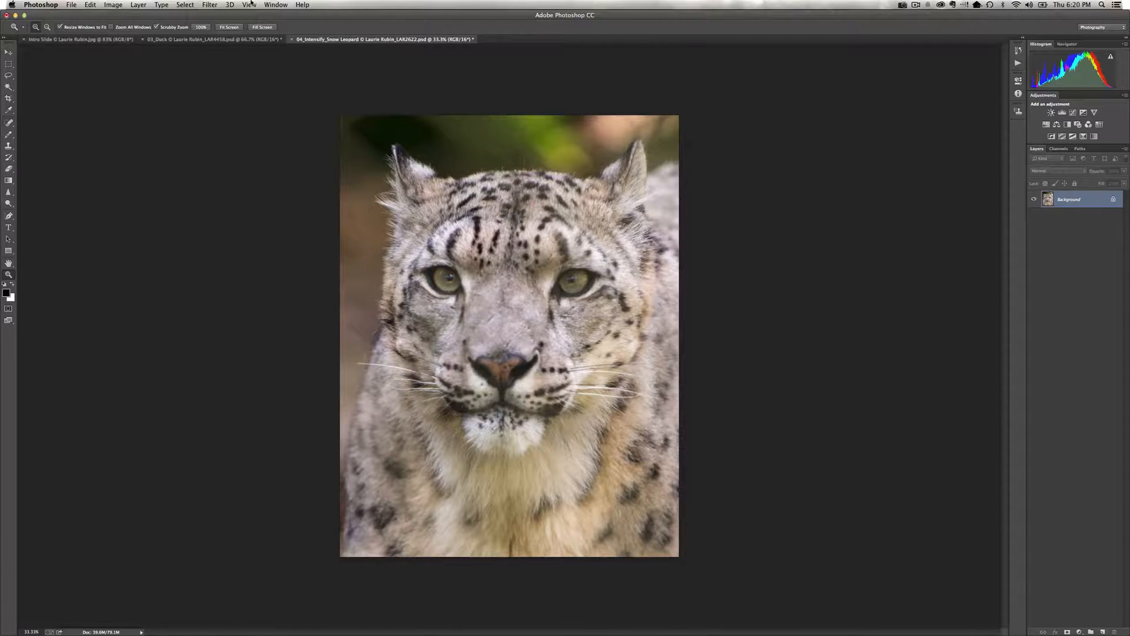
{"action": "left_click", "coordinate": [210, 5]}
{"action": "mouse_move", "coordinate": [281, 204]}
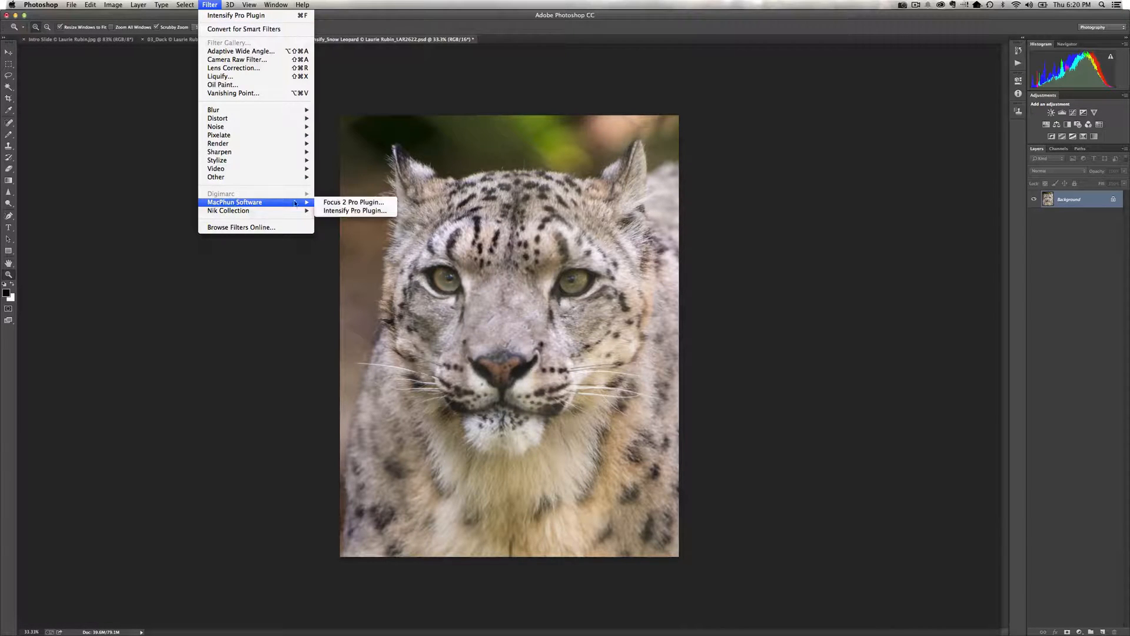
{"action": "left_click", "coordinate": [343, 210]}
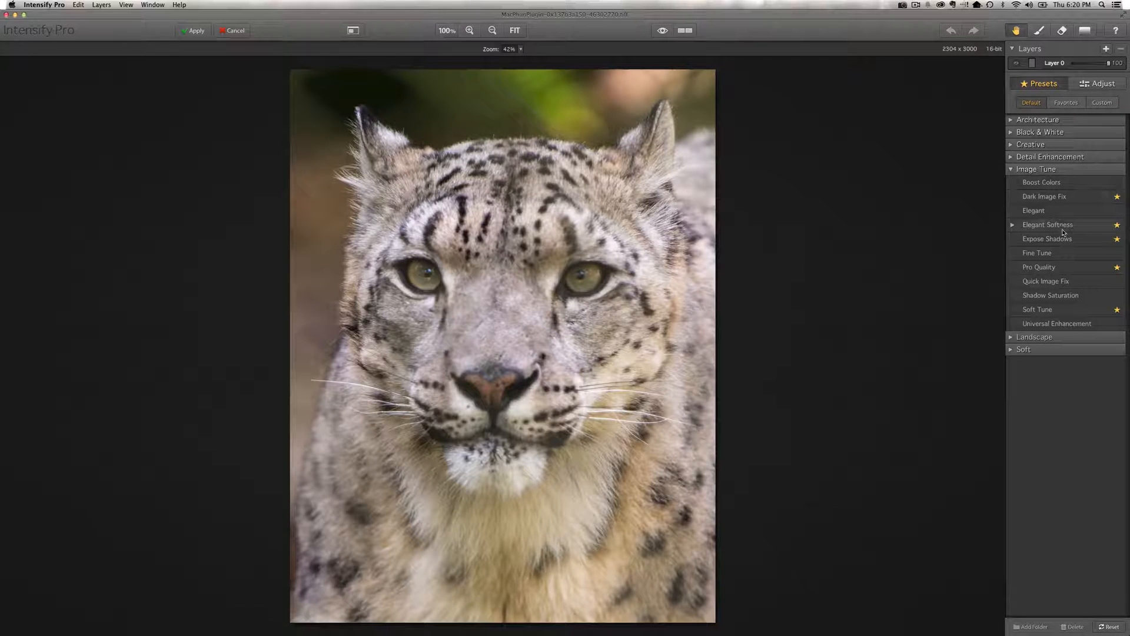
Apply the Elegant Softness preset, show before and after side by side, and apply Pro Quality on a new layer.
{"action": "left_click", "coordinate": [1031, 229]}
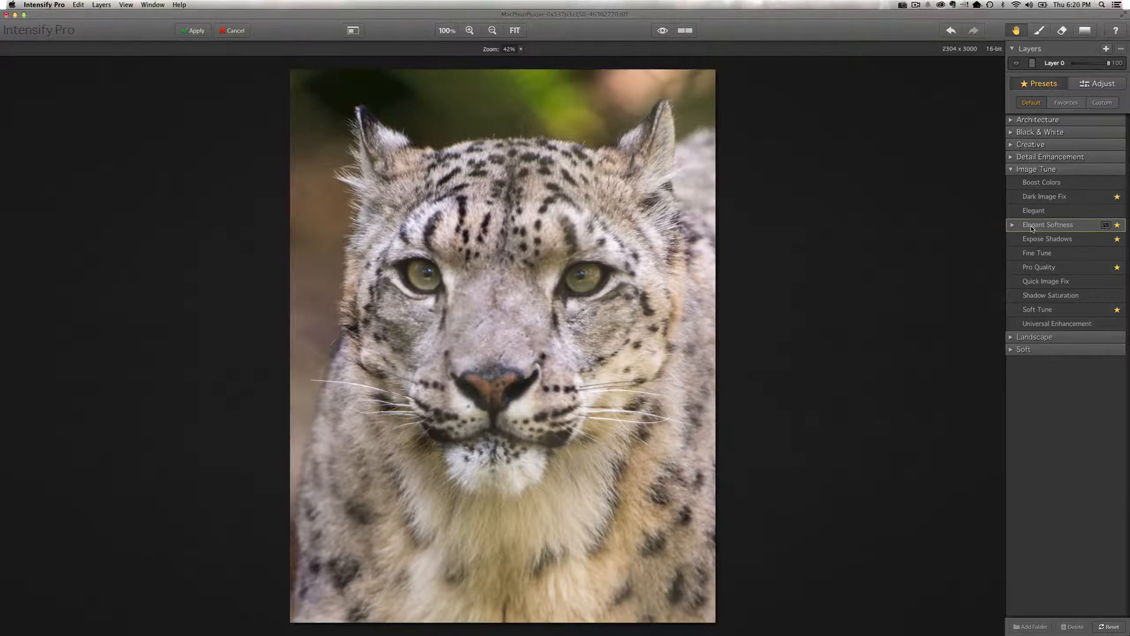
{"action": "left_click", "coordinate": [684, 32]}
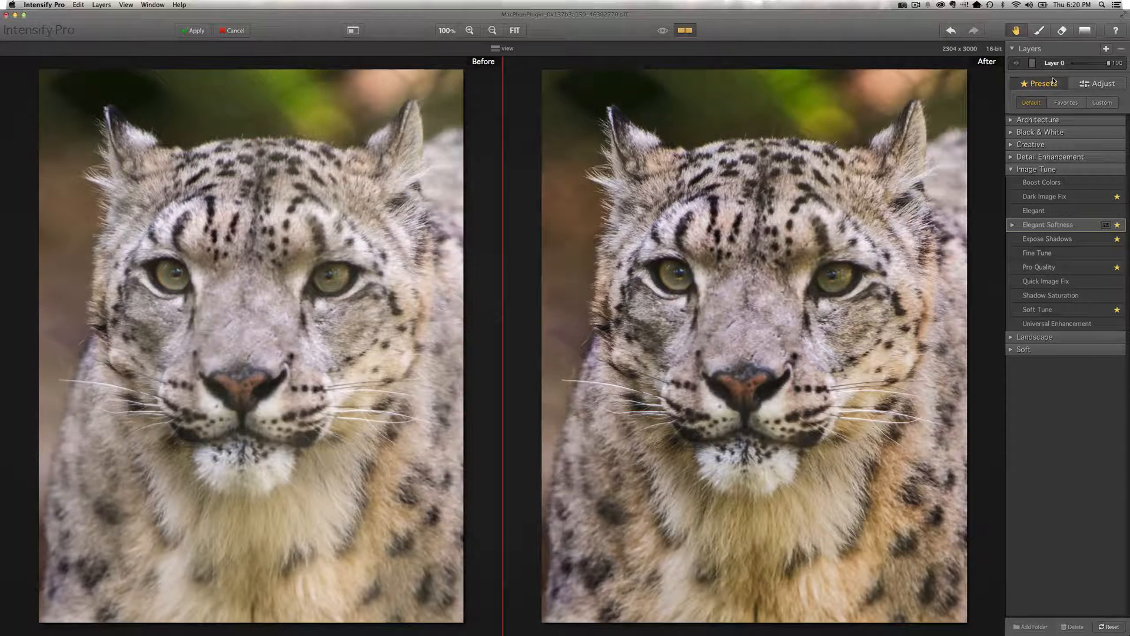
{"action": "left_click", "coordinate": [1106, 50]}
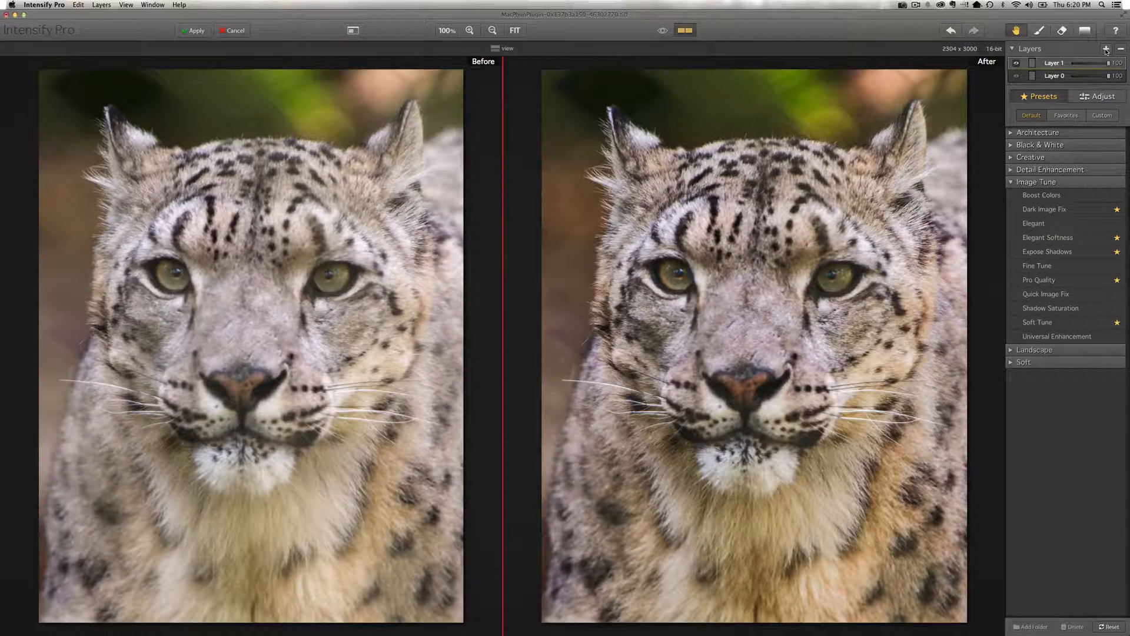
{"action": "left_click", "coordinate": [1048, 283]}
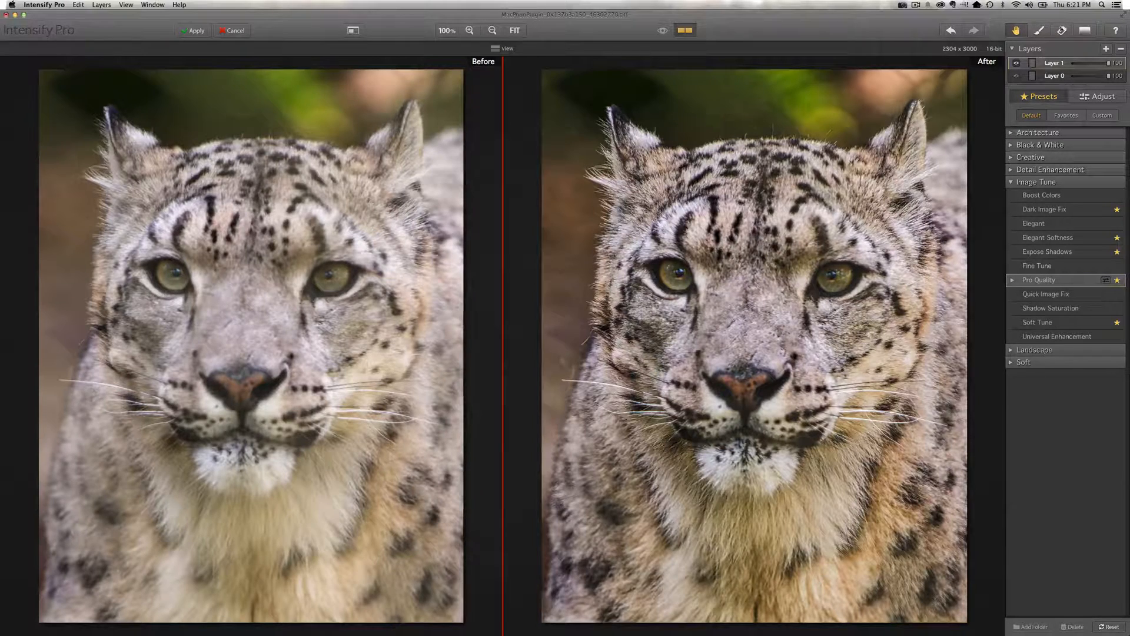
Start brush masking on the Pro Quality layer and reduce the brush size to 58.
{"action": "left_click", "coordinate": [1039, 31]}
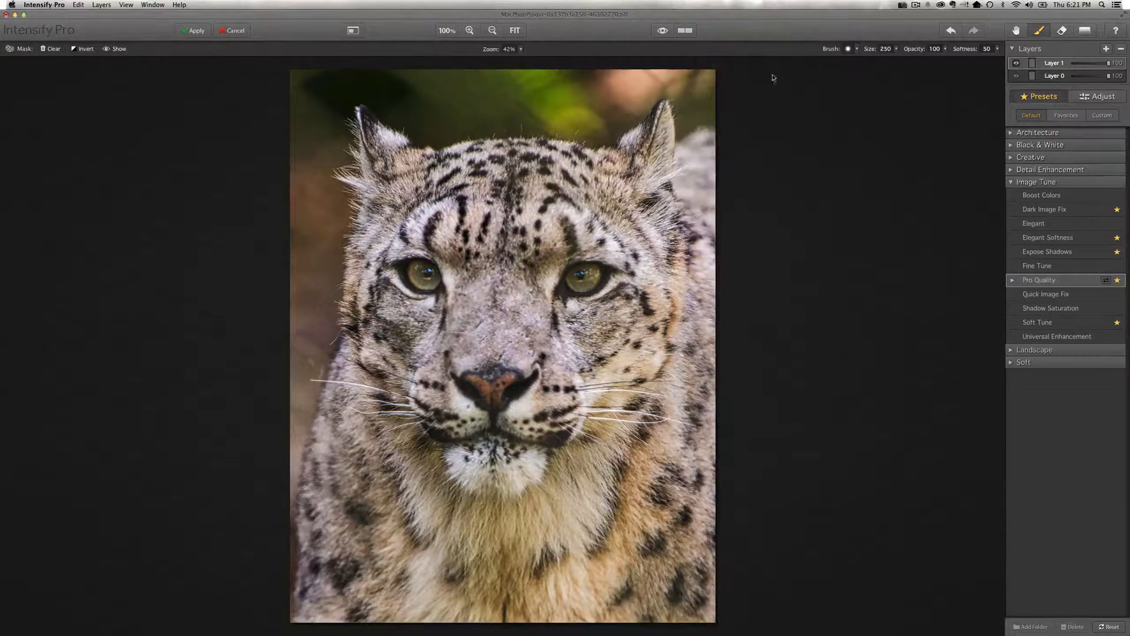
{"action": "left_click", "coordinate": [857, 49]}
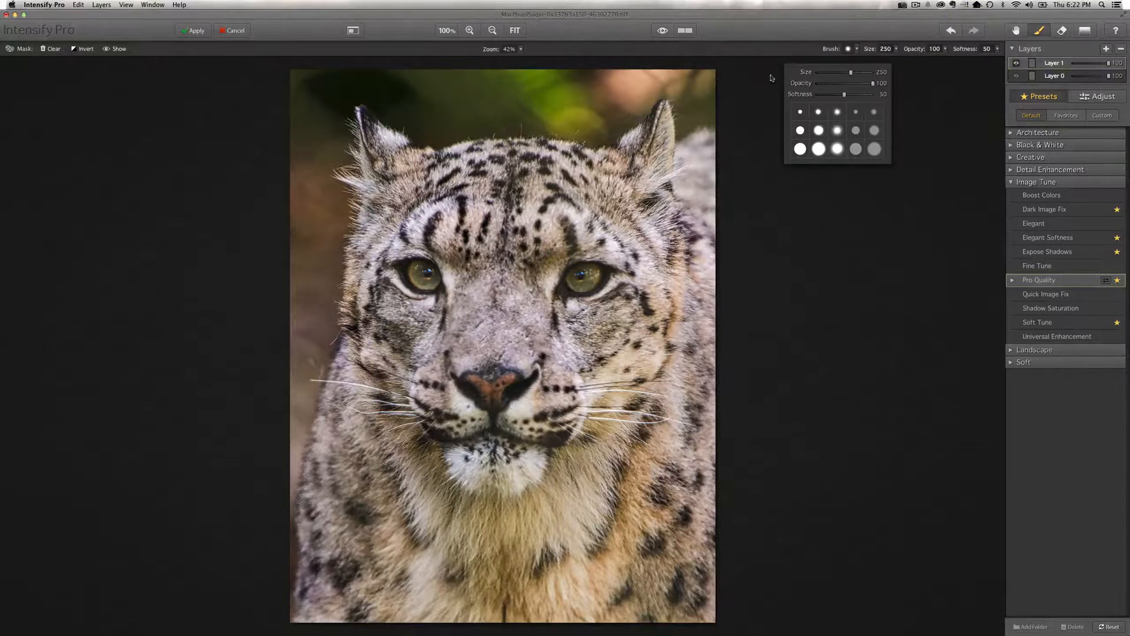
{"action": "left_click", "coordinate": [750, 77]}
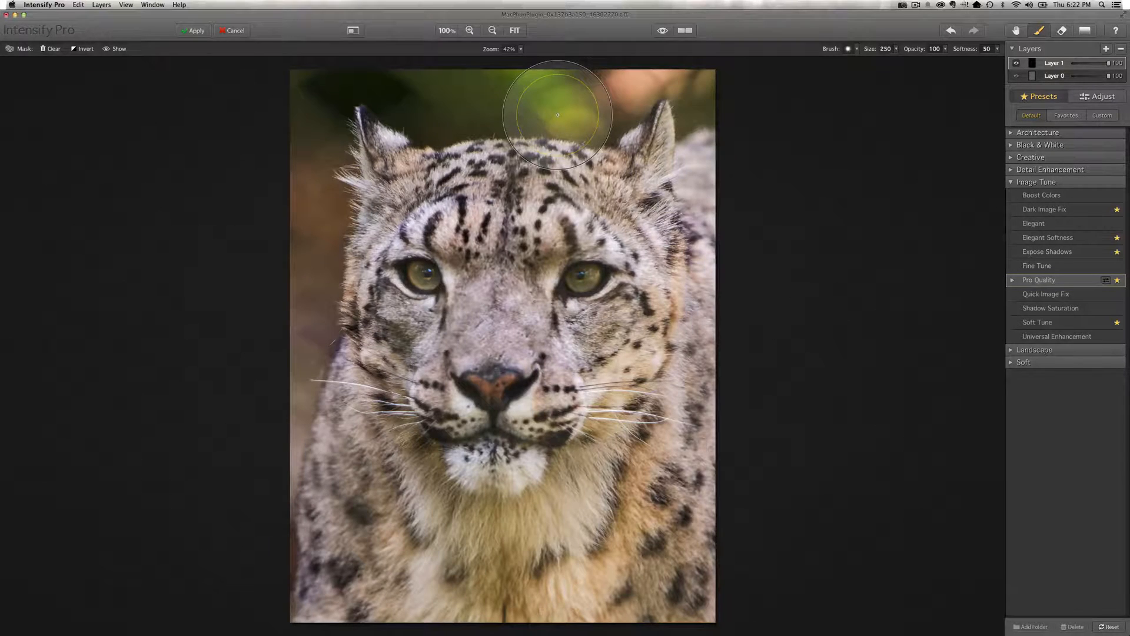
{"action": "key", "text": "bracketleft"}
{"action": "key", "text": "bracketleft"}
{"action": "key", "text": "bracketleft"}
{"action": "key", "text": "bracketleft"}
{"action": "key", "text": "bracketleft"}
{"action": "key", "text": "bracketleft"}
{"action": "key", "text": "bracketleft"}
{"action": "key", "text": "bracketleft"}
{"action": "key", "text": "bracketleft"}
{"action": "key", "text": "bracketleft"}
{"action": "key", "text": "bracketleft"}
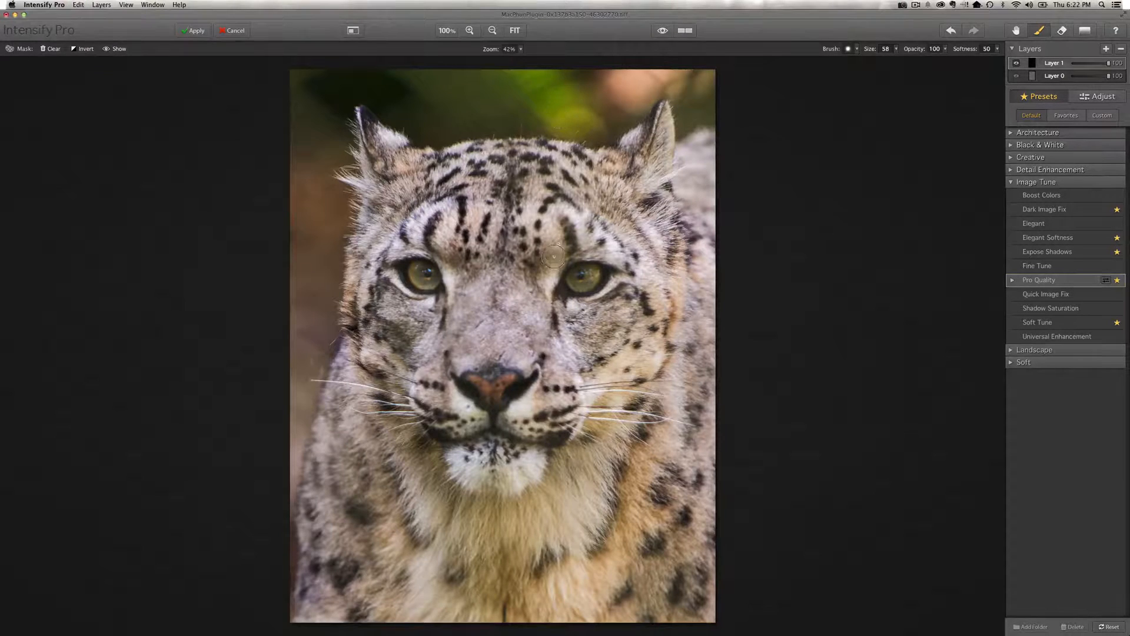
Paint the Pro Quality effect into both leopard eyes and erase the spill around the eye, checking the mask overlay.
{"action": "mouse_move", "coordinate": [580, 271]}
{"action": "left_mouse_down"}
{"action": "mouse_move", "coordinate": [592, 274]}
{"action": "mouse_move", "coordinate": [570, 275]}
{"action": "left_mouse_up"}
{"action": "mouse_move", "coordinate": [454, 272]}
{"action": "left_mouse_down"}
{"action": "mouse_move", "coordinate": [419, 275]}
{"action": "mouse_move", "coordinate": [424, 283]}
{"action": "left_mouse_up"}
{"action": "left_click", "coordinate": [106, 49]}
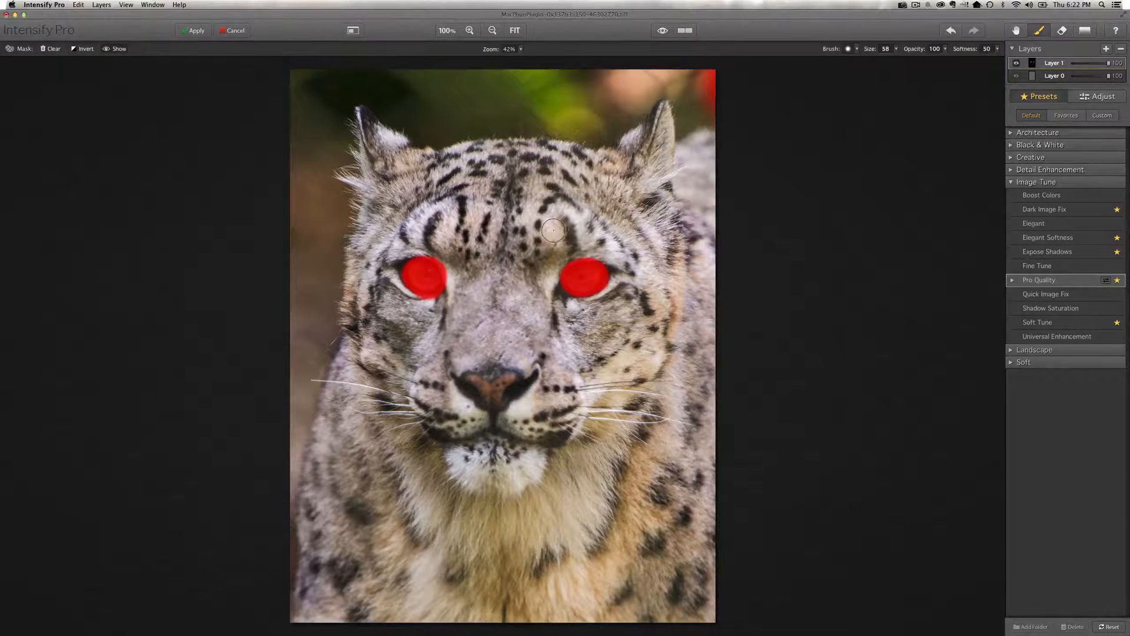
{"action": "key", "text": "e"}
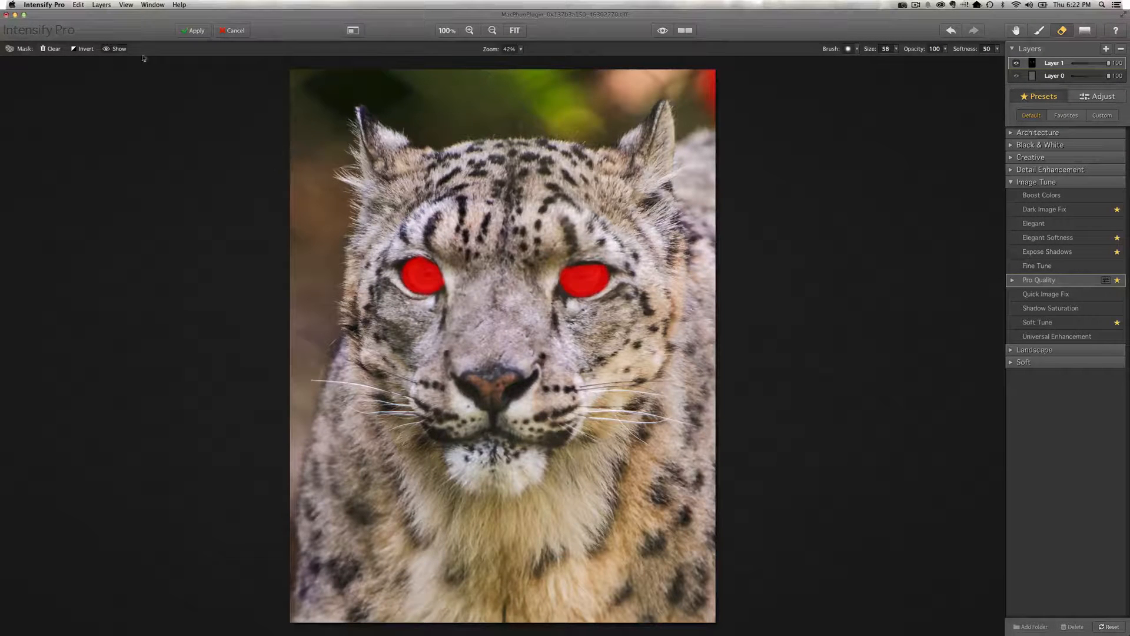
{"action": "left_click", "coordinate": [118, 49]}
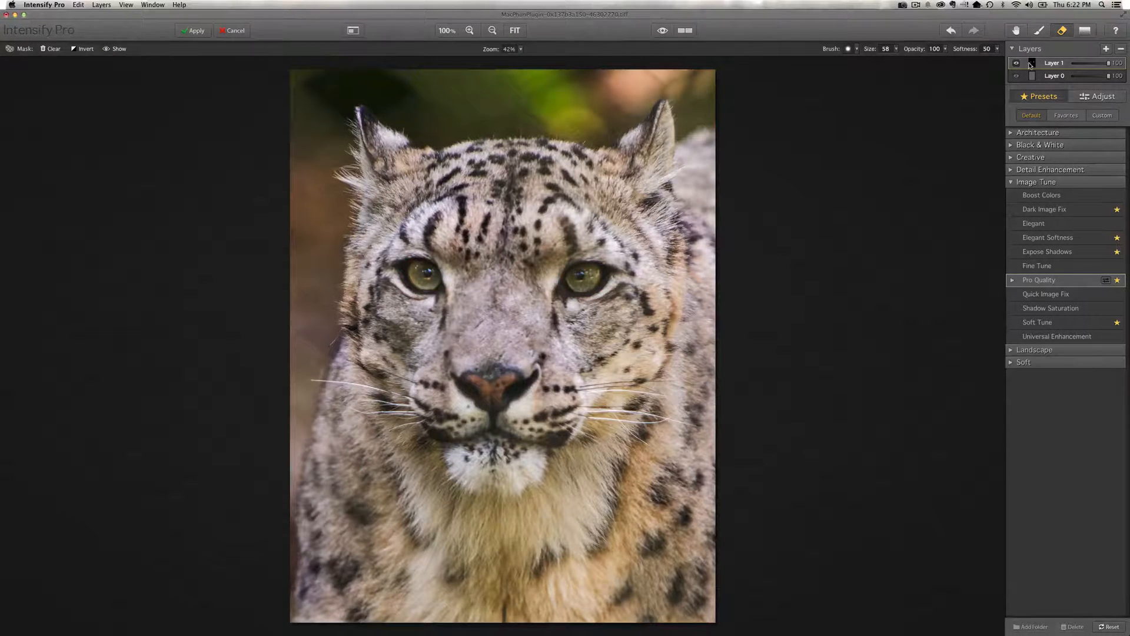
{"action": "left_click", "coordinate": [1017, 63]}
Add two new layers and set Saturation to -55 and Temperature to -21 on the topmost one.
{"action": "left_click", "coordinate": [1105, 50]}
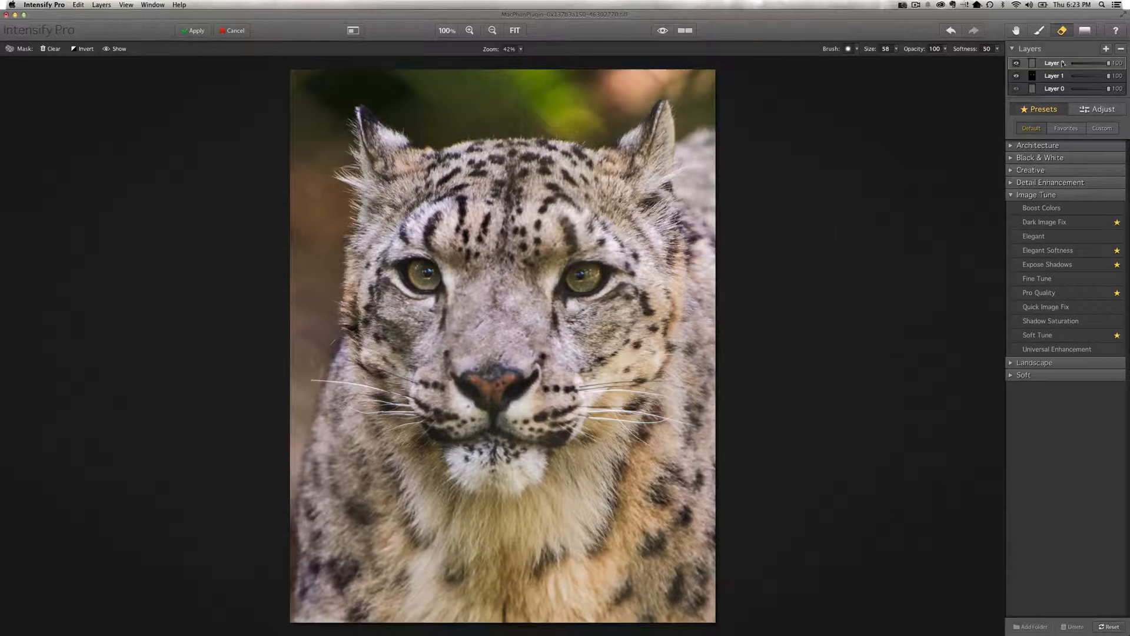
{"action": "left_click", "coordinate": [1108, 50]}
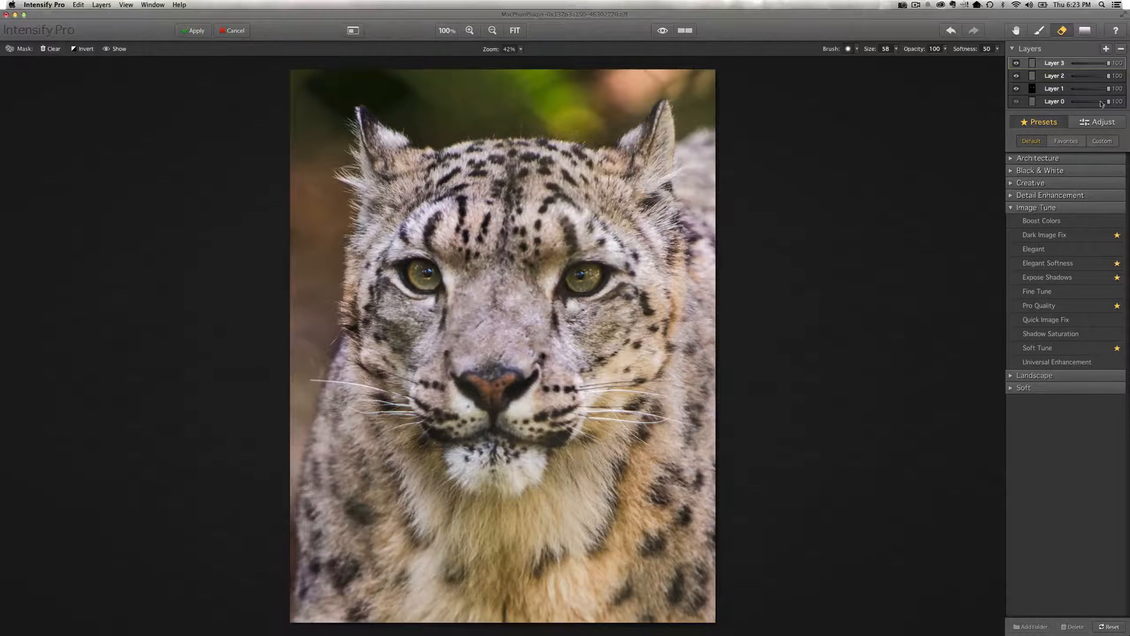
{"action": "left_click", "coordinate": [1095, 124]}
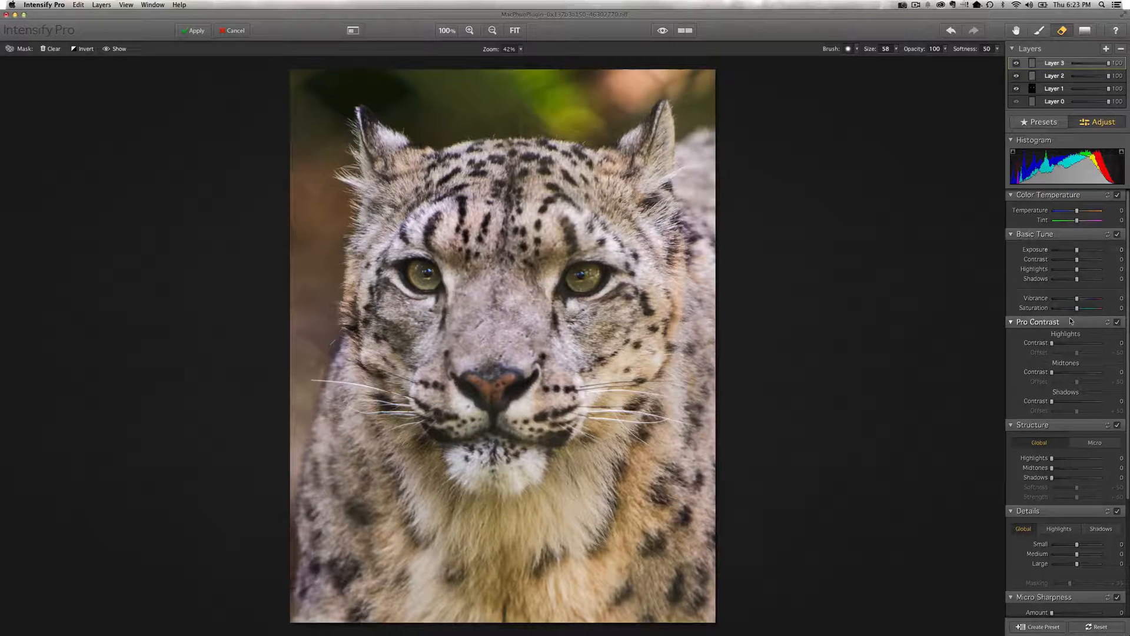
{"action": "left_click_drag", "start_coordinate": [1078, 311], "coordinate": [1065, 312]}
{"action": "left_click_drag", "start_coordinate": [1077, 211], "coordinate": [1071, 213]}
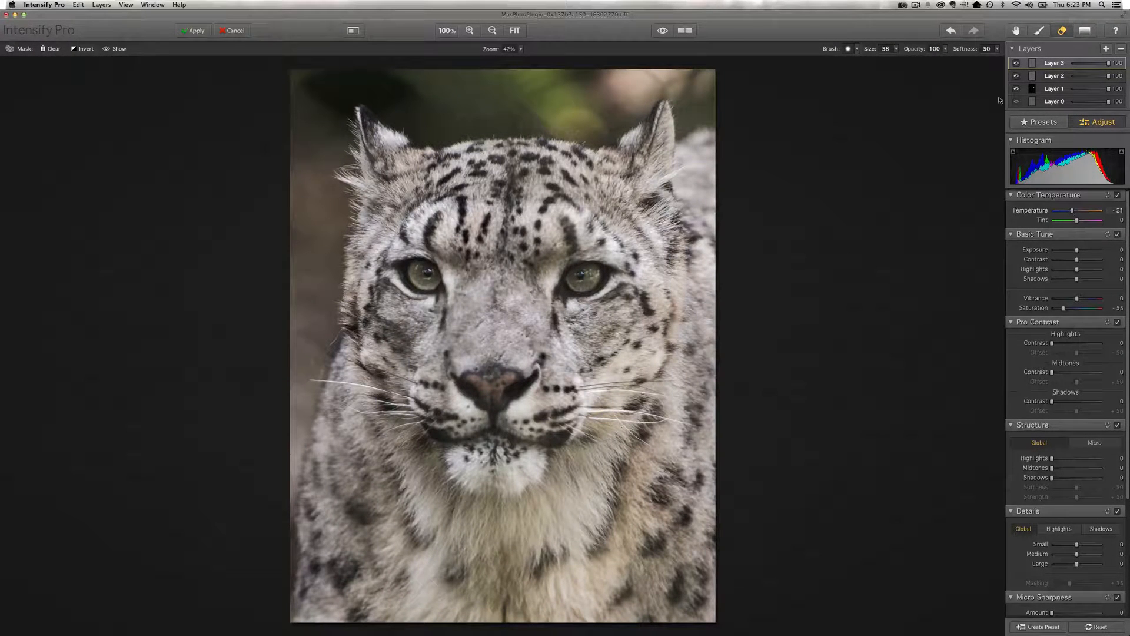
Enlarge the mask brush to 212 and paint the topmost layer's cooler, desaturated effect onto the leopard's fur.
{"action": "left_click", "coordinate": [1040, 31]}
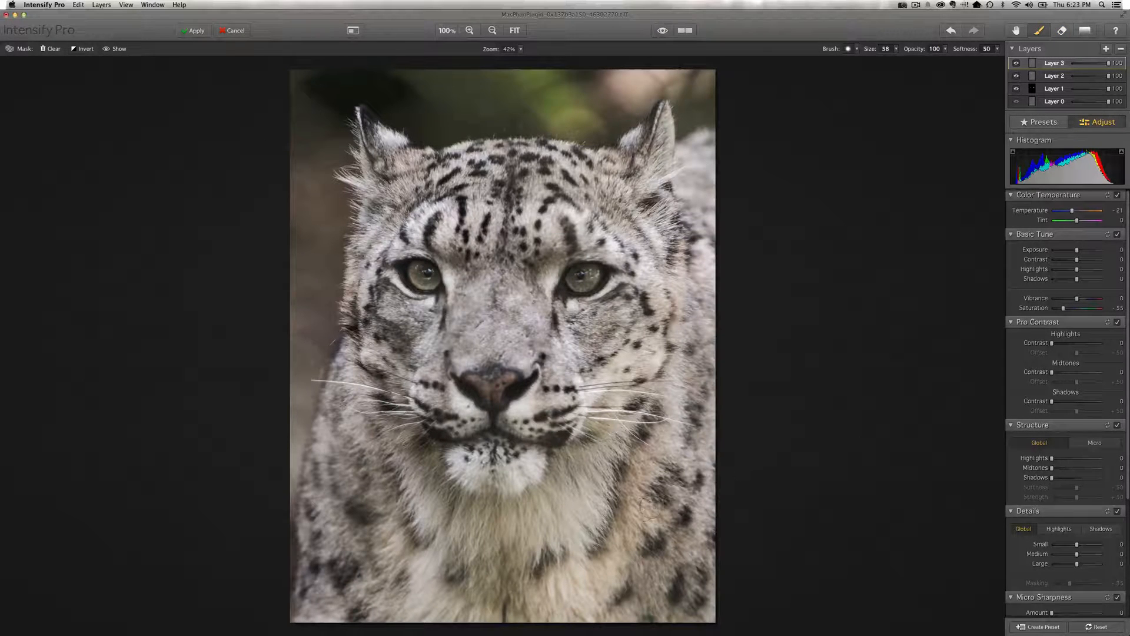
{"action": "key", "text": "bracketright"}
{"action": "key", "text": "bracketright"}
{"action": "key", "text": "bracketright"}
{"action": "key", "text": "bracketright"}
{"action": "key", "text": "bracketright"}
{"action": "key", "text": "bracketright"}
{"action": "key", "text": "bracketright"}
{"action": "key", "text": "bracketright"}
{"action": "key", "text": "bracketright"}
{"action": "key", "text": "bracketright"}
{"action": "key", "text": "bracketright"}
{"action": "key", "text": "bracketright"}
{"action": "key", "text": "bracketright"}
{"action": "key", "text": "bracketright"}
{"action": "left_click", "coordinate": [620, 553]}
{"action": "mouse_move", "coordinate": [620, 553]}
{"action": "left_mouse_down"}
{"action": "mouse_move", "coordinate": [660, 512]}
{"action": "mouse_move", "coordinate": [662, 449]}
{"action": "mouse_move", "coordinate": [599, 512]}
{"action": "mouse_move", "coordinate": [571, 515]}
{"action": "mouse_move", "coordinate": [518, 553]}
{"action": "mouse_move", "coordinate": [601, 583]}
{"action": "mouse_move", "coordinate": [648, 566]}
{"action": "mouse_move", "coordinate": [612, 489]}
{"action": "mouse_move", "coordinate": [624, 448]}
{"action": "mouse_move", "coordinate": [677, 400]}
{"action": "mouse_move", "coordinate": [648, 387]}
{"action": "mouse_move", "coordinate": [642, 465]}
{"action": "mouse_move", "coordinate": [418, 601]}
{"action": "mouse_move", "coordinate": [412, 550]}
{"action": "mouse_move", "coordinate": [450, 539]}
{"action": "mouse_move", "coordinate": [501, 544]}
{"action": "mouse_move", "coordinate": [424, 524]}
{"action": "mouse_move", "coordinate": [374, 447]}
{"action": "mouse_move", "coordinate": [367, 466]}
{"action": "mouse_move", "coordinate": [357, 446]}
{"action": "mouse_move", "coordinate": [539, 606]}
{"action": "mouse_move", "coordinate": [702, 517]}
{"action": "left_mouse_up"}
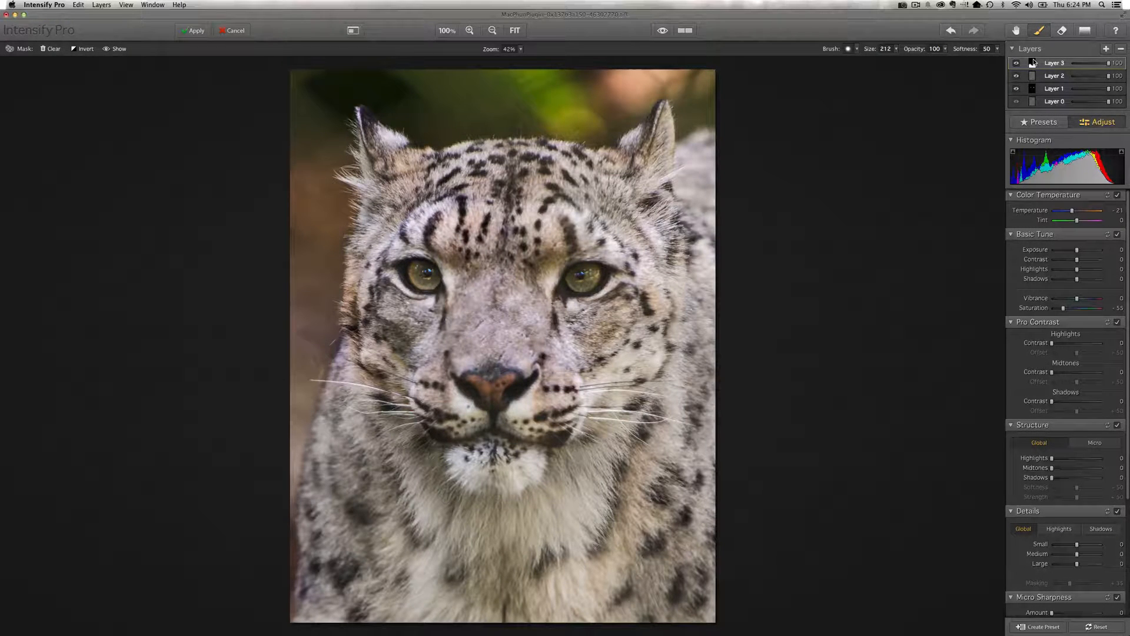
Compare the leopard with and without the topmost layer, and cancel the Intensify Pro edits to return to Photoshop.
{"action": "left_click", "coordinate": [1015, 63]}
{"action": "left_click", "coordinate": [1016, 63]}
{"action": "left_click", "coordinate": [235, 32]}
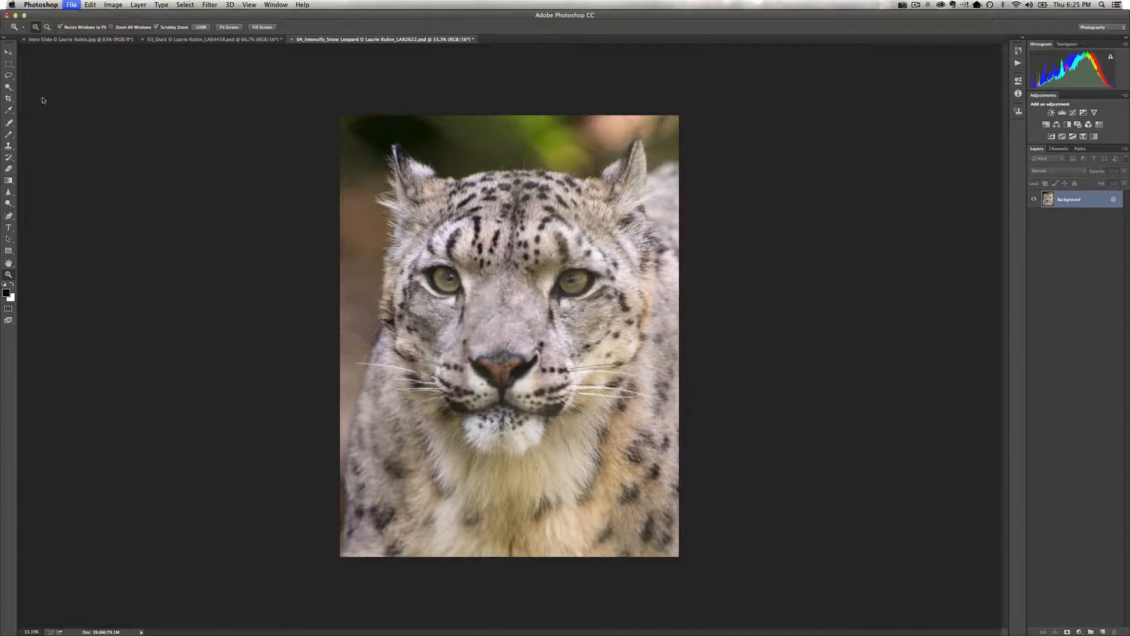
{"action": "key", "text": "super+q"}
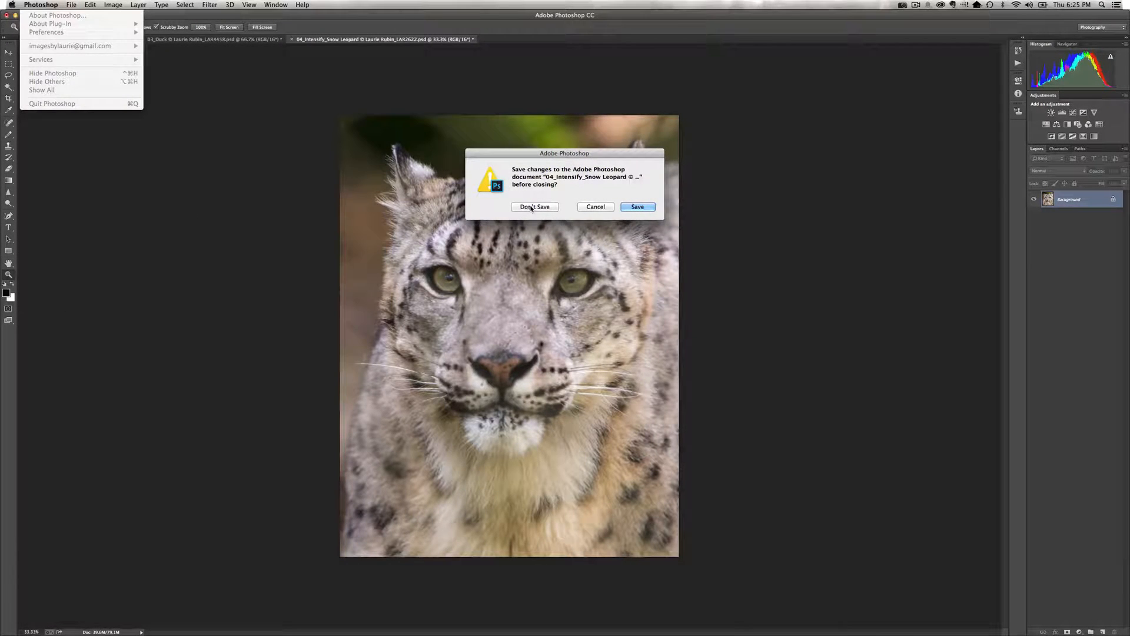
{"action": "left_click", "coordinate": [594, 207]}
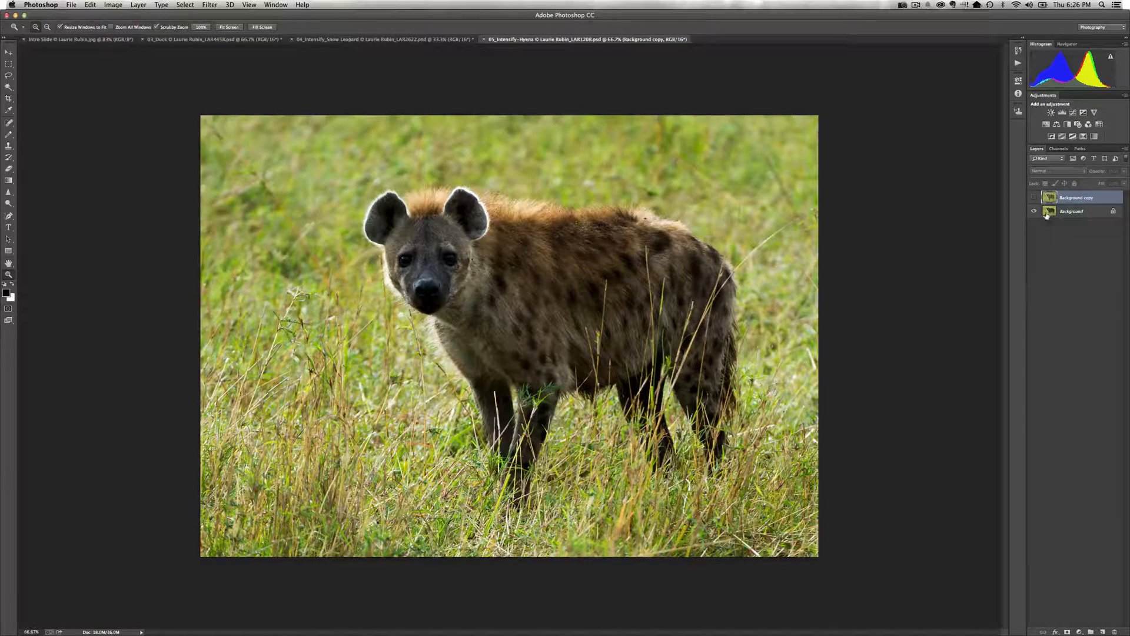
Compare the hyena photo with and without the Background copy, and open the original Background layer in Intensify Pro.
{"action": "left_click", "coordinate": [1034, 199]}
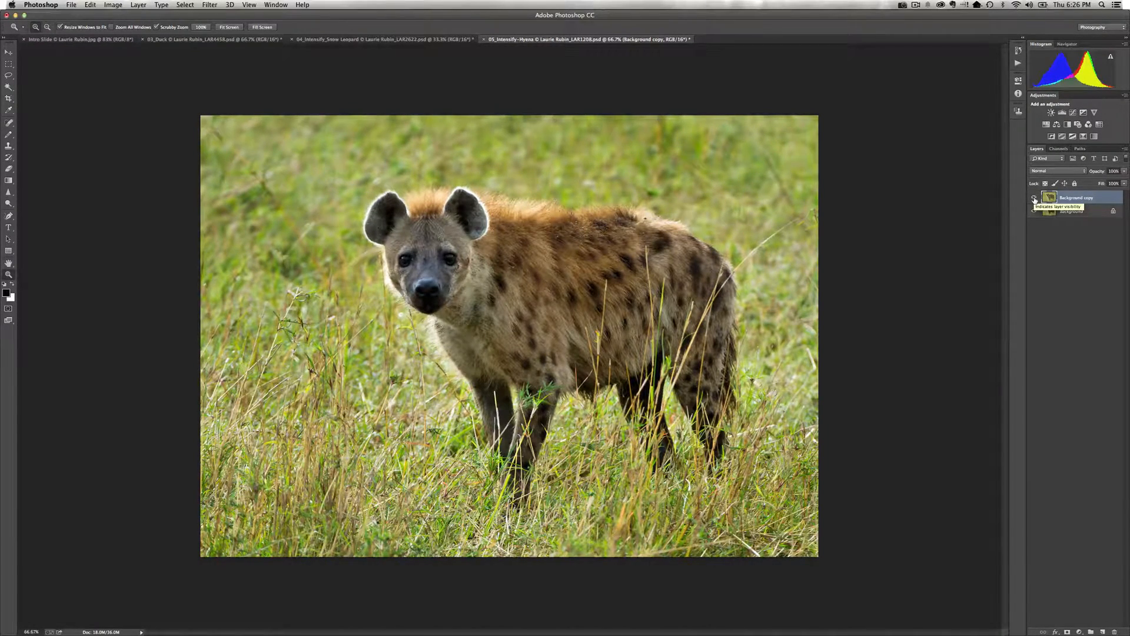
{"action": "left_click", "coordinate": [1035, 199]}
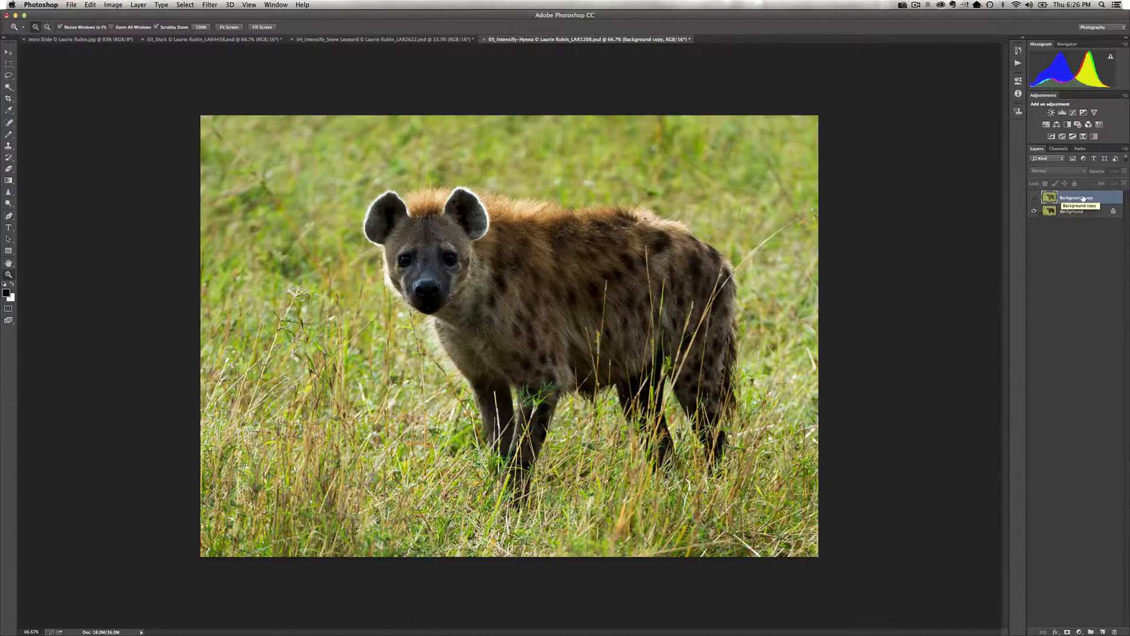
{"action": "left_click", "coordinate": [210, 5]}
{"action": "left_click", "coordinate": [359, 66]}
{"action": "left_click", "coordinate": [1061, 212]}
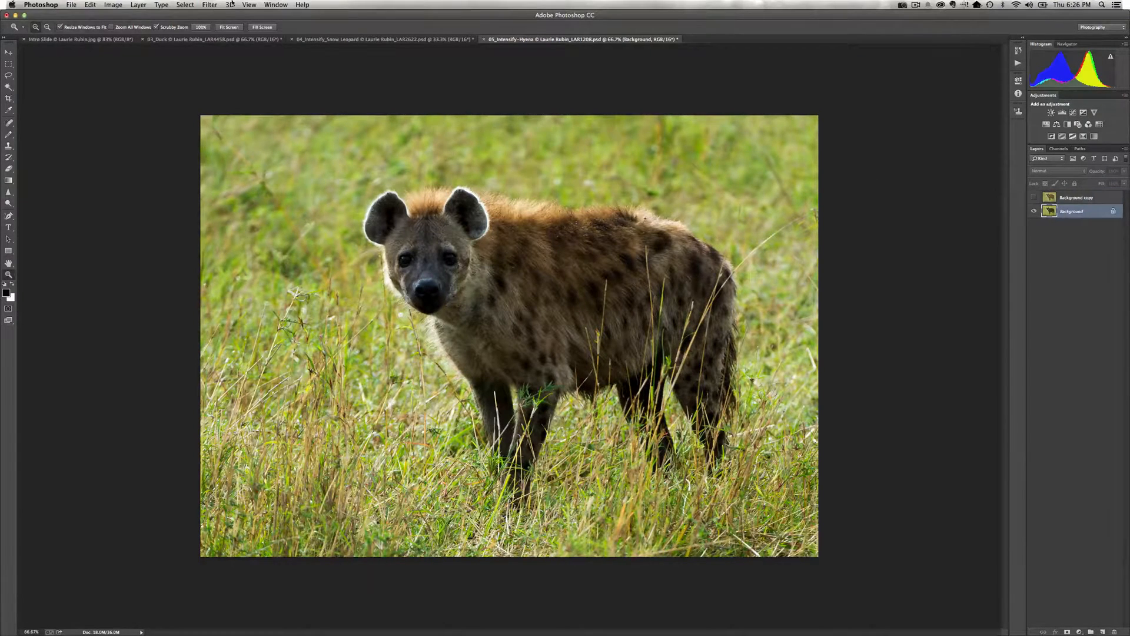
{"action": "left_click", "coordinate": [209, 5]}
{"action": "mouse_move", "coordinate": [234, 202]}
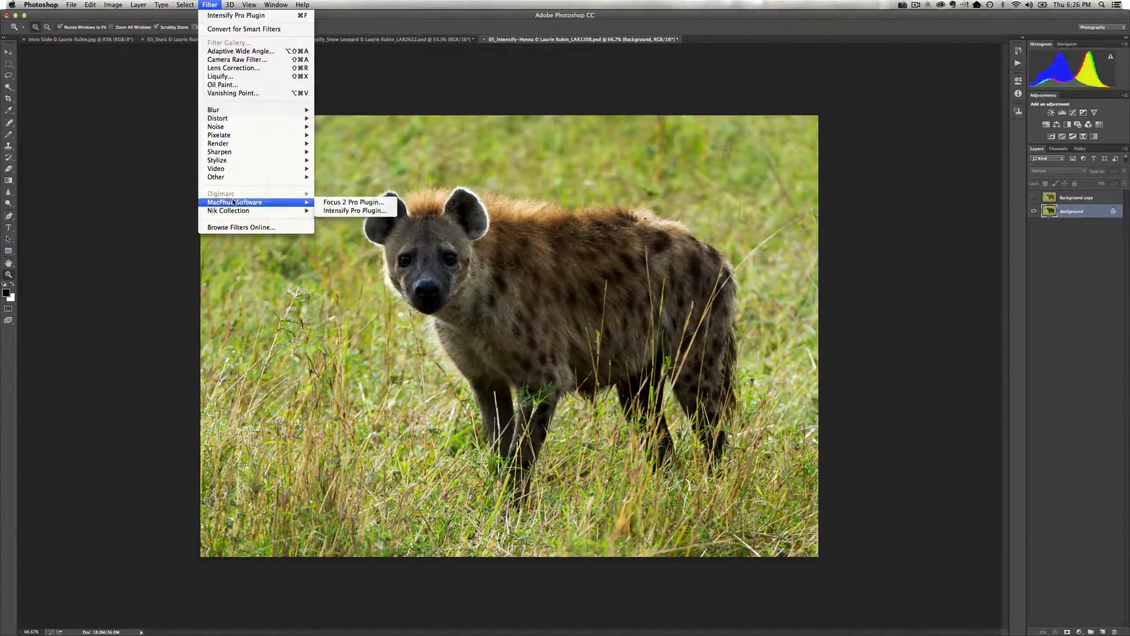
{"action": "left_click", "coordinate": [353, 210]}
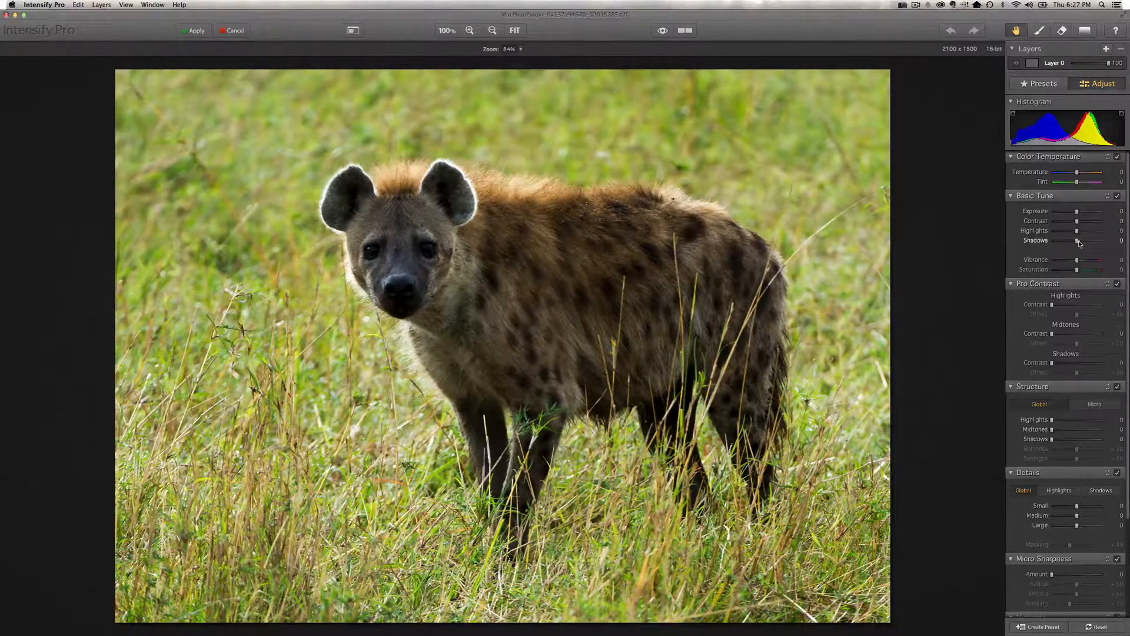
Set the hyena photo's Shadows to +72, compare it with the original, and cancel the plug-in edits.
{"action": "left_click_drag", "start_coordinate": [1078, 243], "coordinate": [1097, 244]}
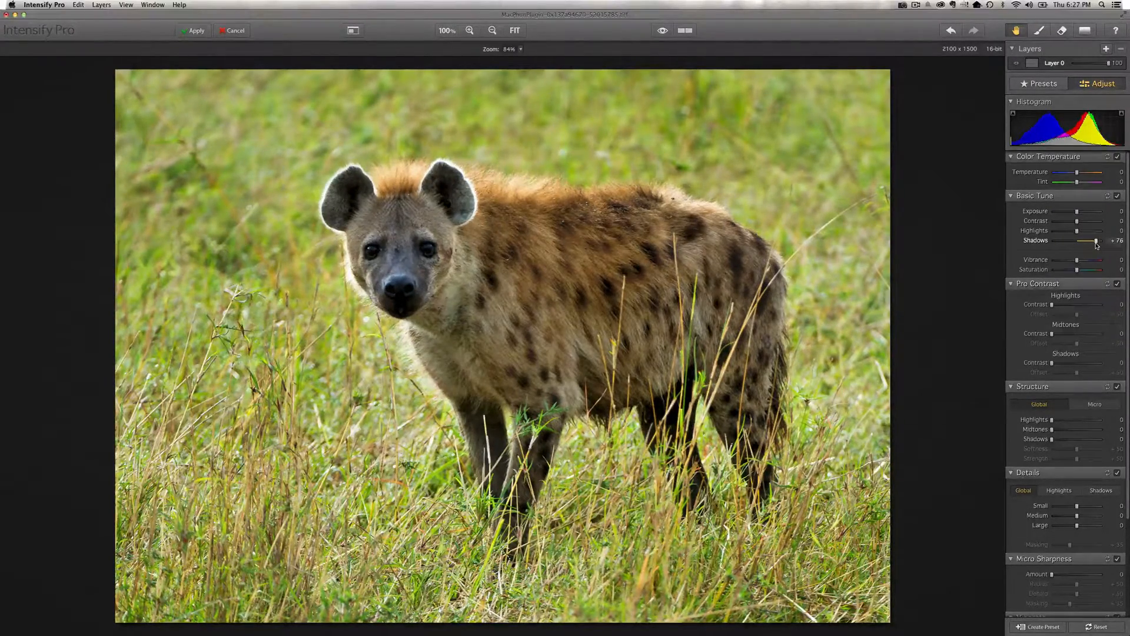
{"action": "left_click_drag", "start_coordinate": [1097, 246], "coordinate": [1096, 246]}
{"action": "left_click", "coordinate": [663, 32]}
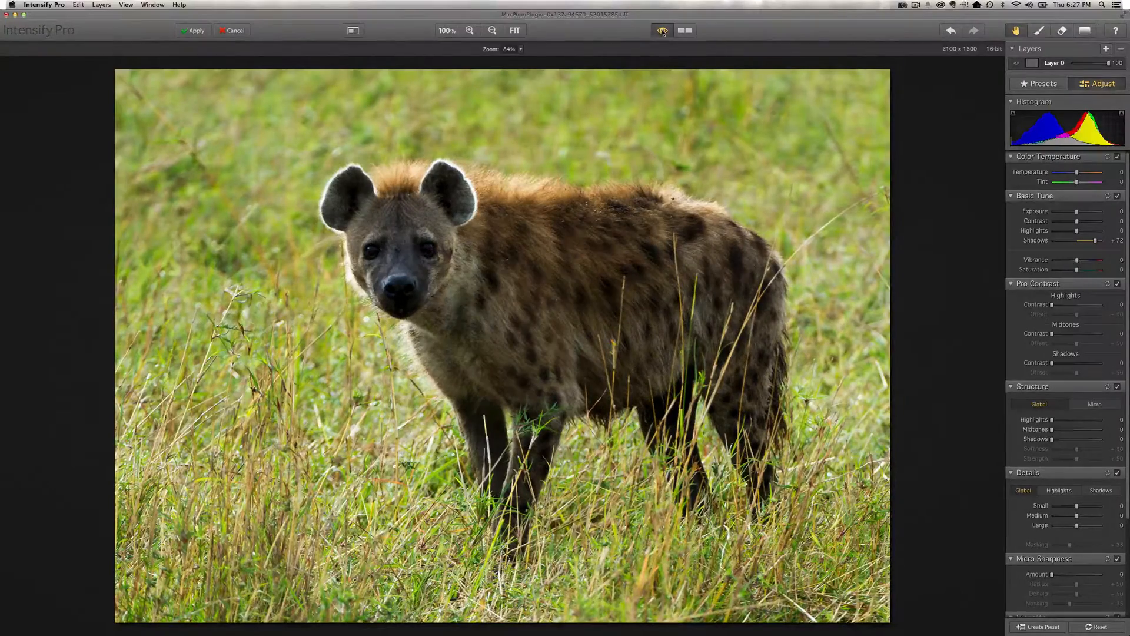
{"action": "left_click", "coordinate": [662, 31]}
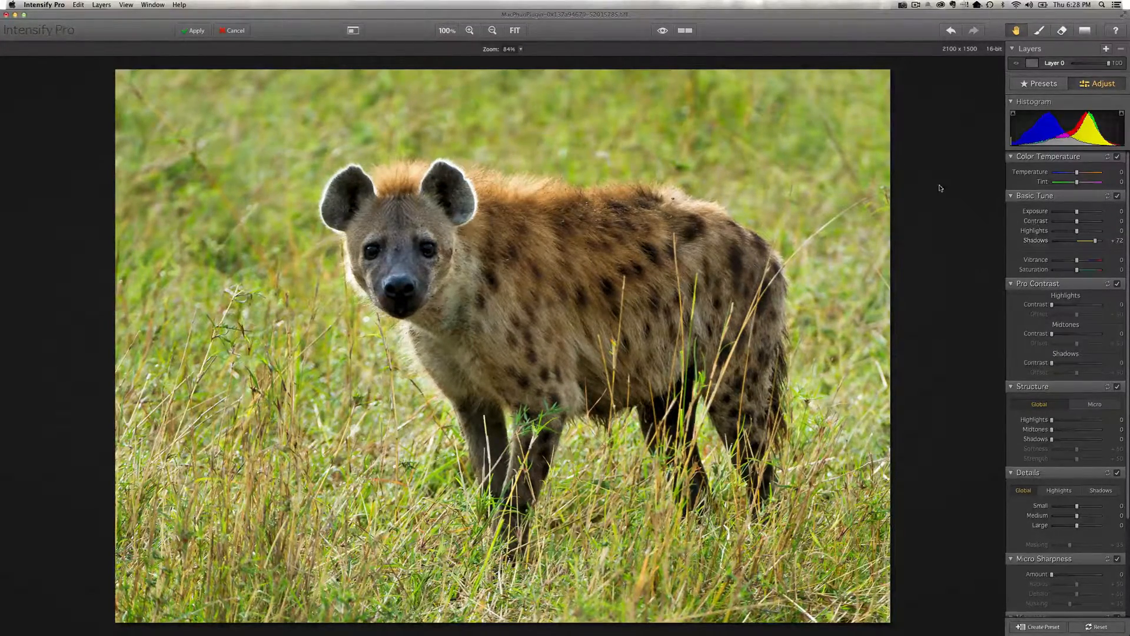
{"action": "left_click", "coordinate": [232, 31]}
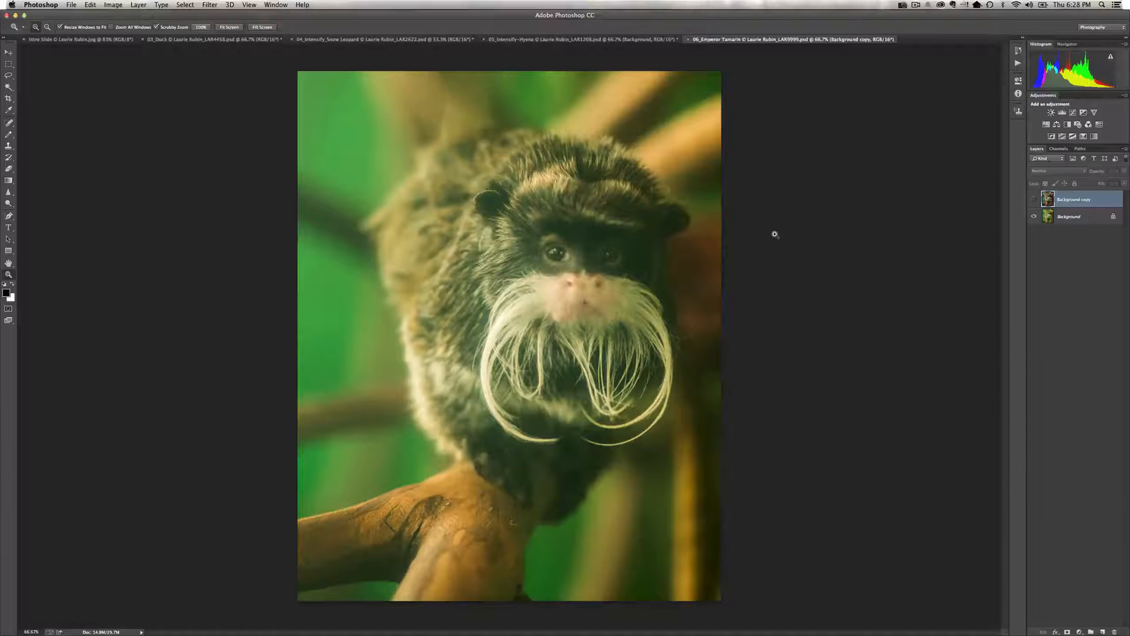
Compare the Emperor Tamarin photo with and without the Background copy layer, and delete that copy.
{"action": "left_click", "coordinate": [1034, 200]}
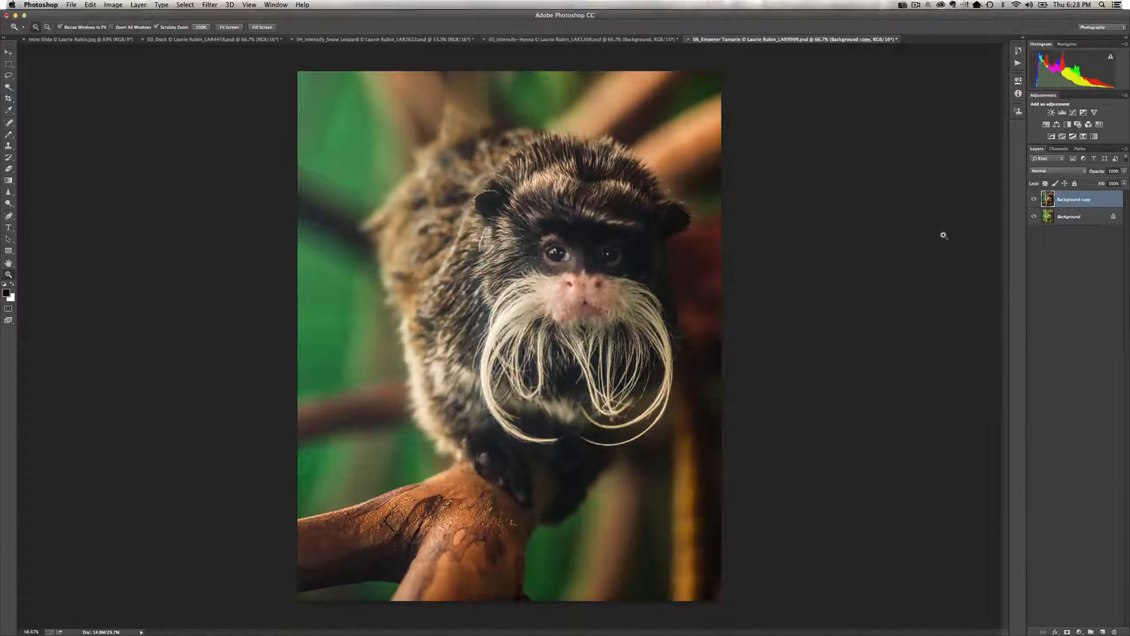
{"action": "left_click", "coordinate": [1034, 199]}
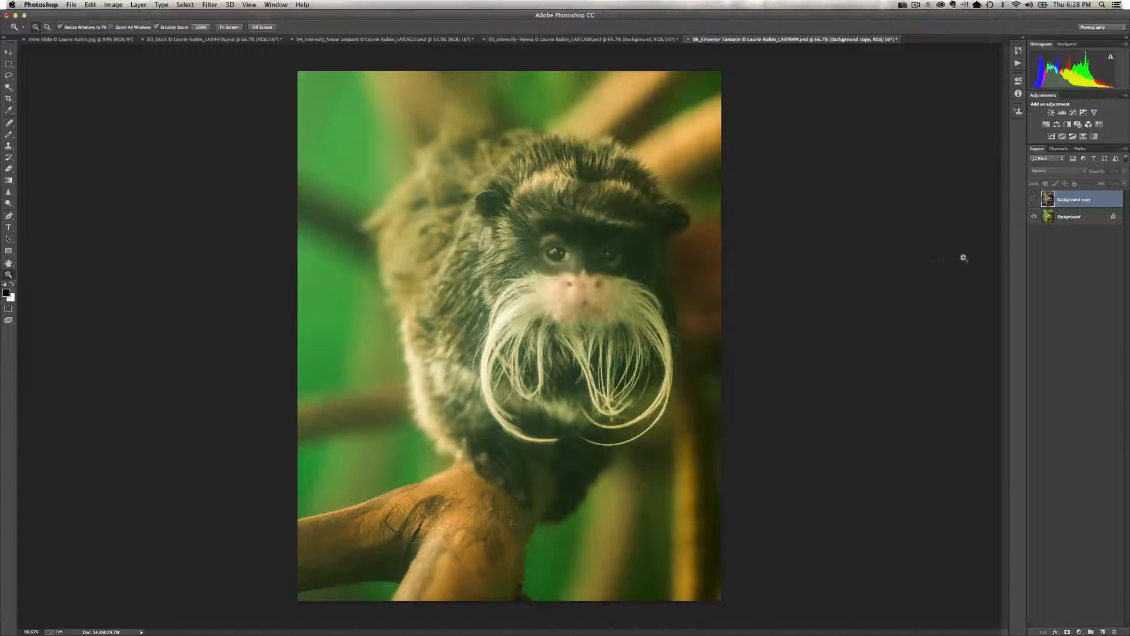
{"action": "left_click", "coordinate": [1034, 200]}
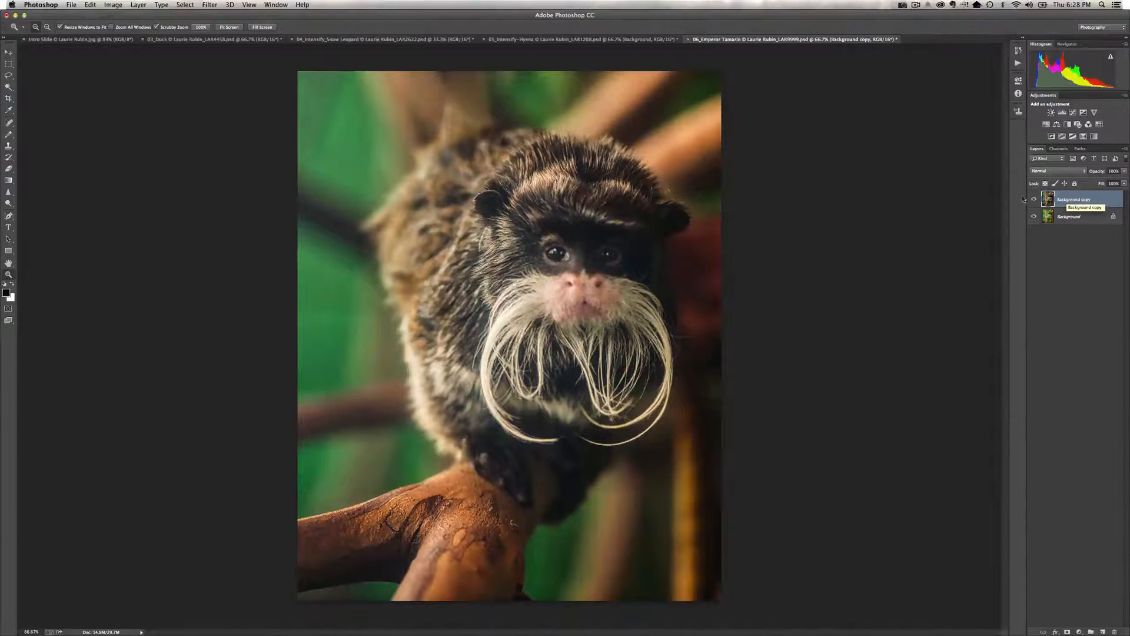
{"action": "key", "text": "BackSpace"}
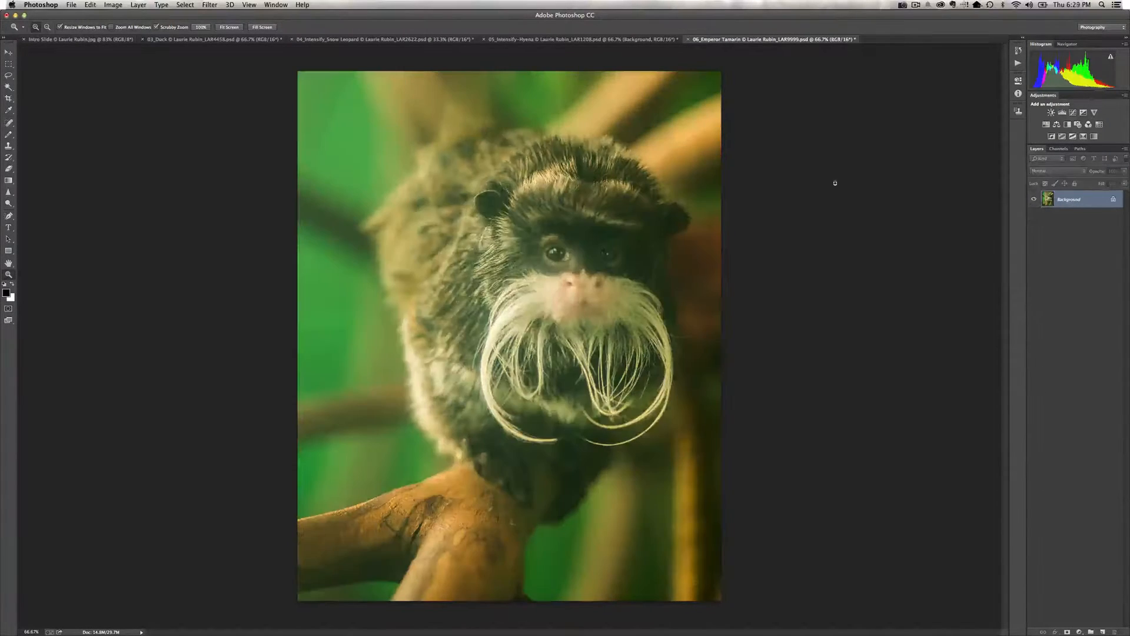
Open the tamarin photo's Background layer in the Intensify Pro plug-in.
{"action": "left_click", "coordinate": [210, 4]}
{"action": "mouse_move", "coordinate": [249, 202]}
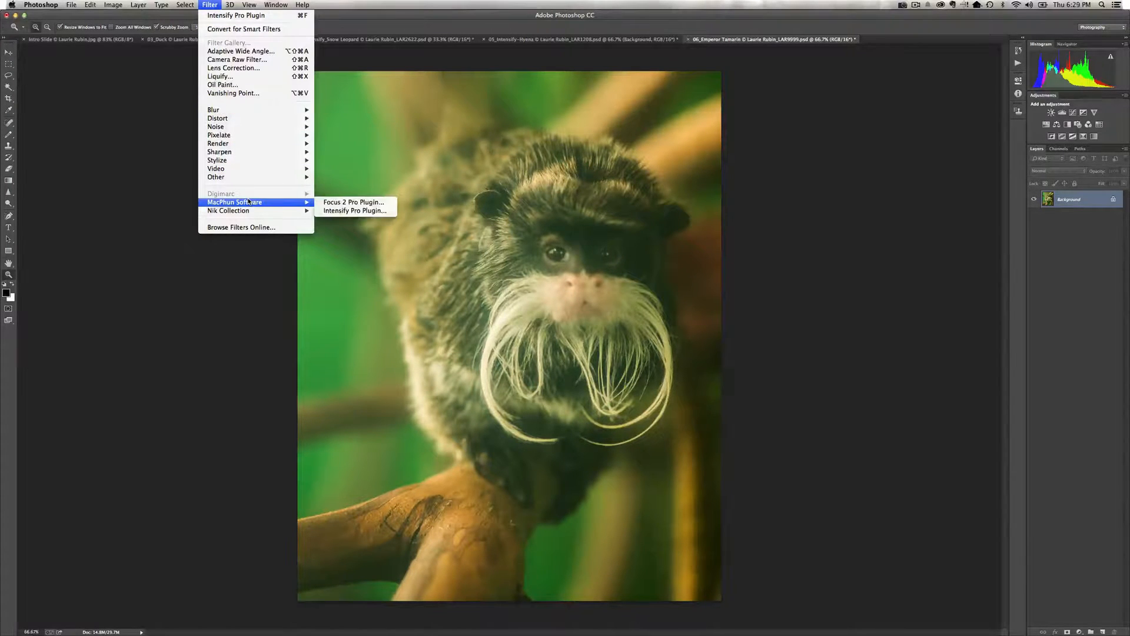
{"action": "left_click", "coordinate": [348, 211]}
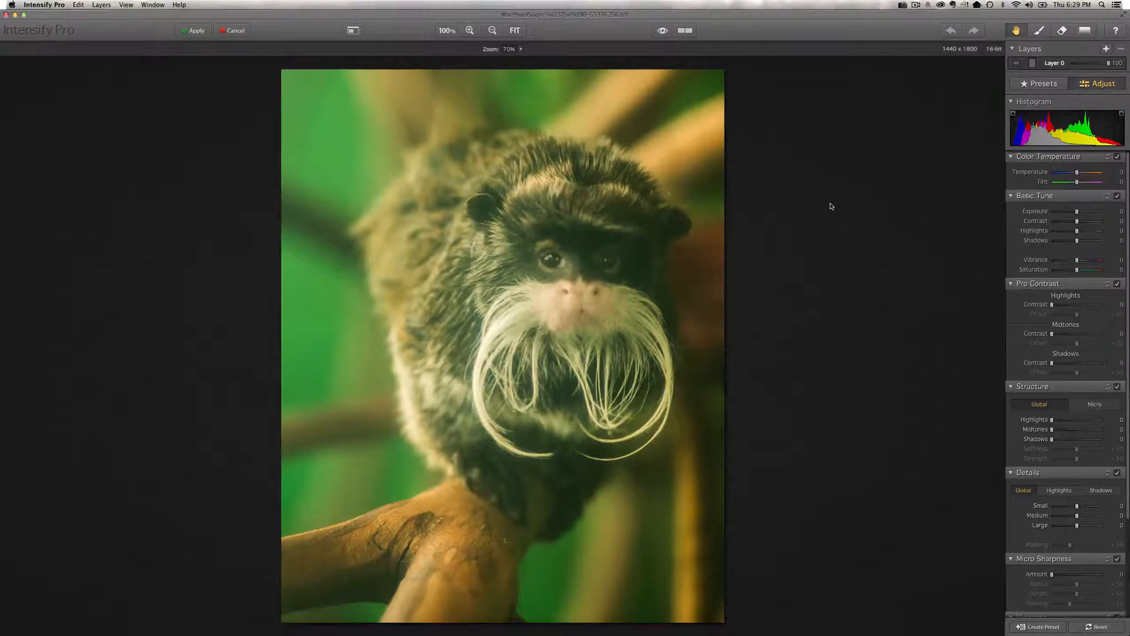
Apply the Detail Extractor preset from the Detail Enhancement category and show before and after side by side.
{"action": "left_click", "coordinate": [1042, 85]}
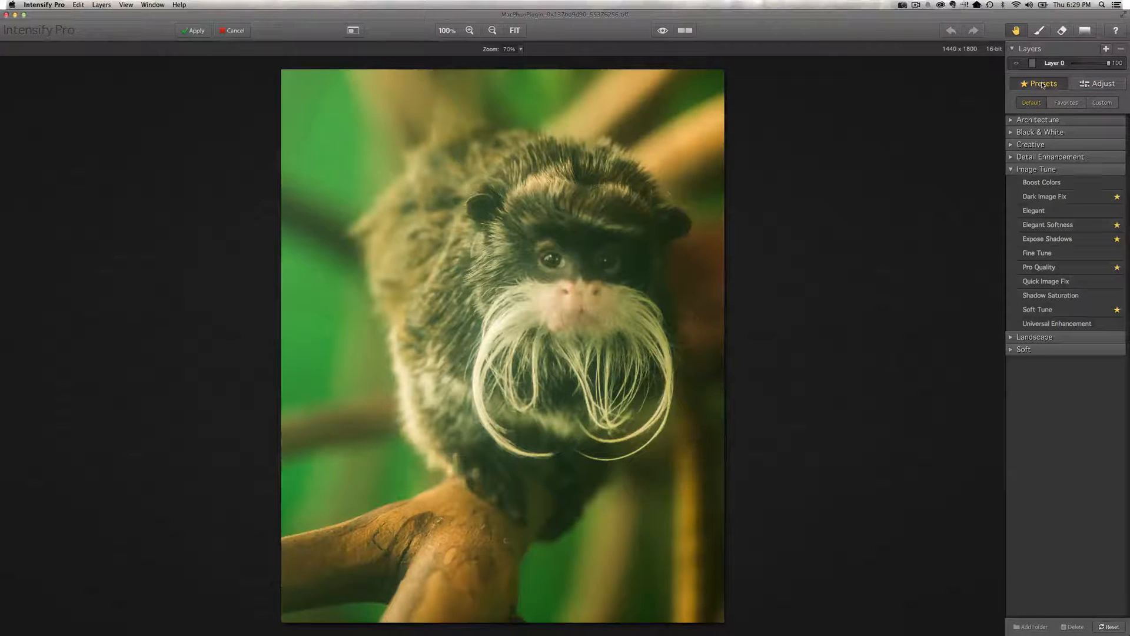
{"action": "left_click", "coordinate": [1011, 169]}
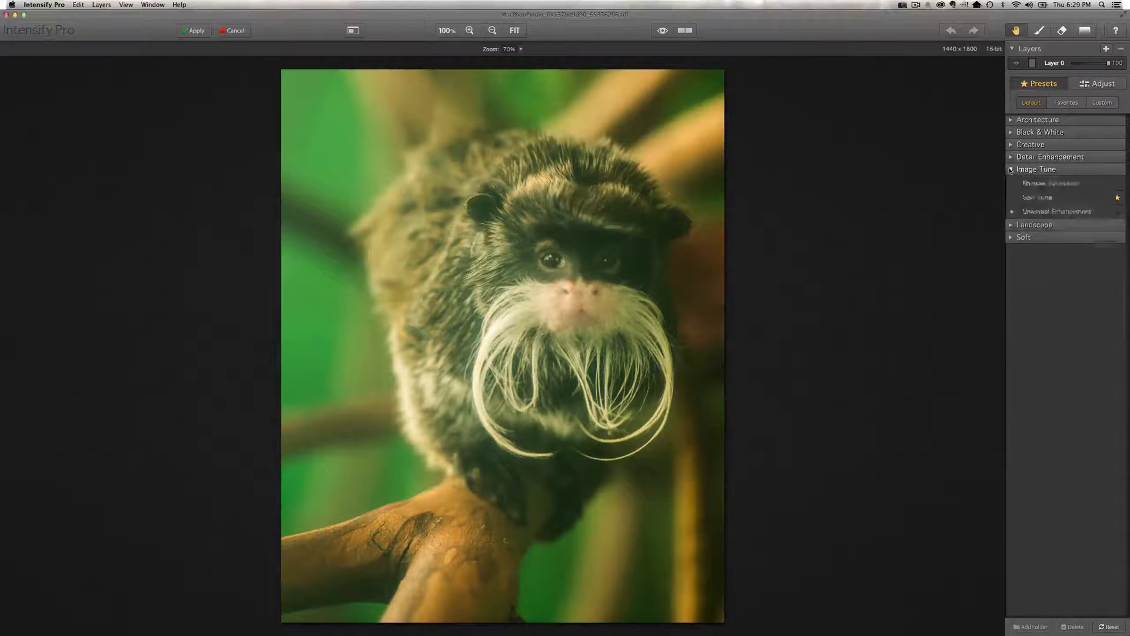
{"action": "left_click", "coordinate": [1011, 157]}
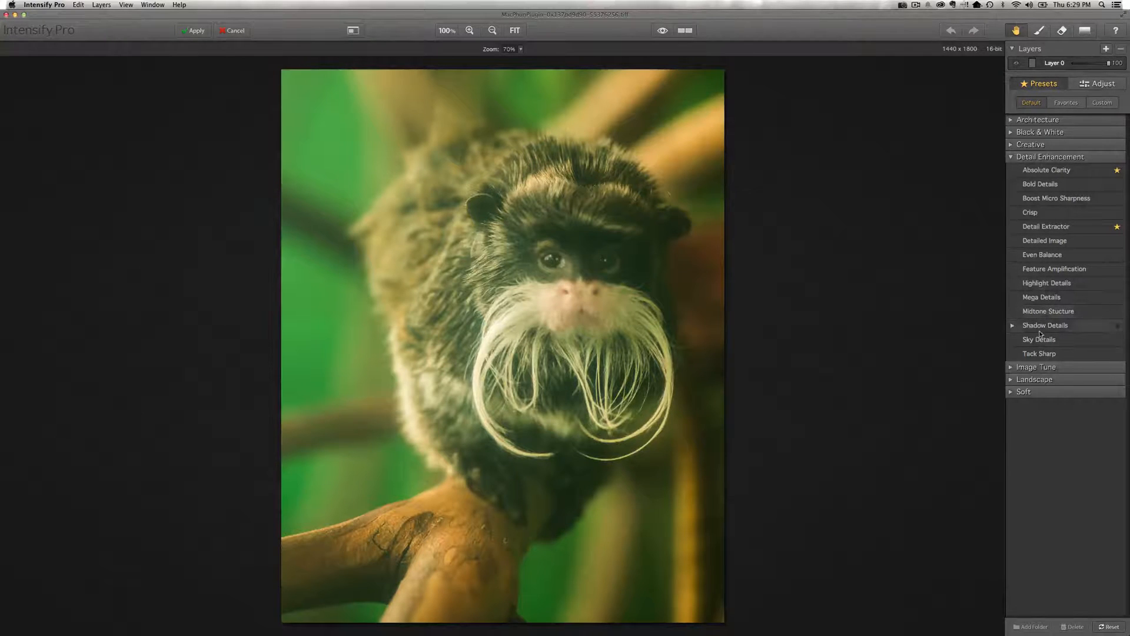
{"action": "left_click", "coordinate": [1039, 227]}
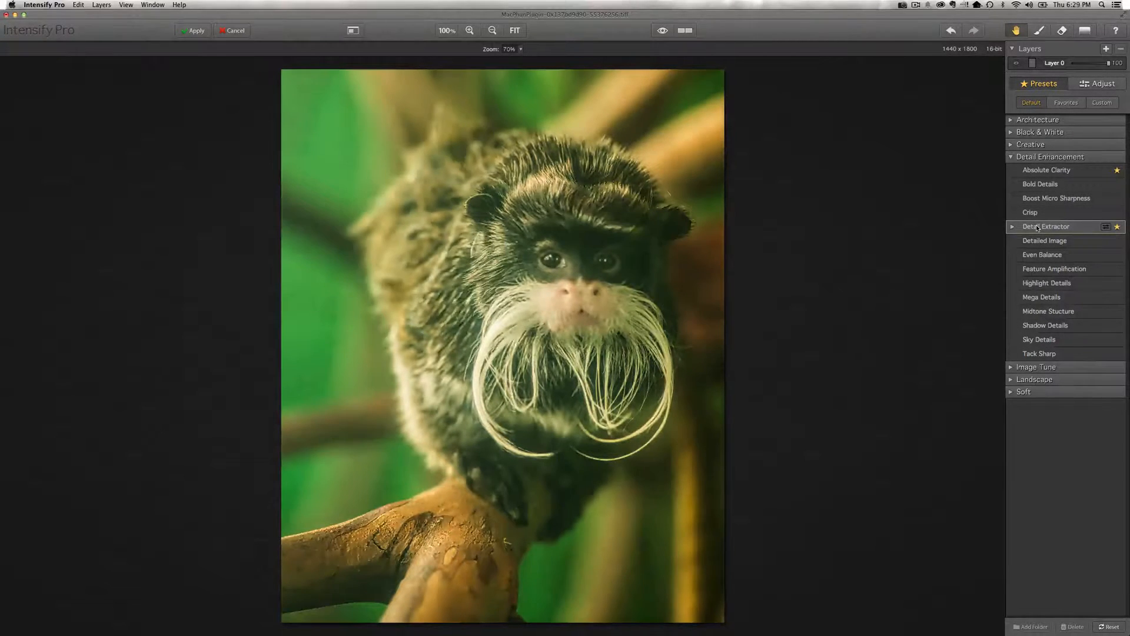
{"action": "left_click", "coordinate": [686, 29]}
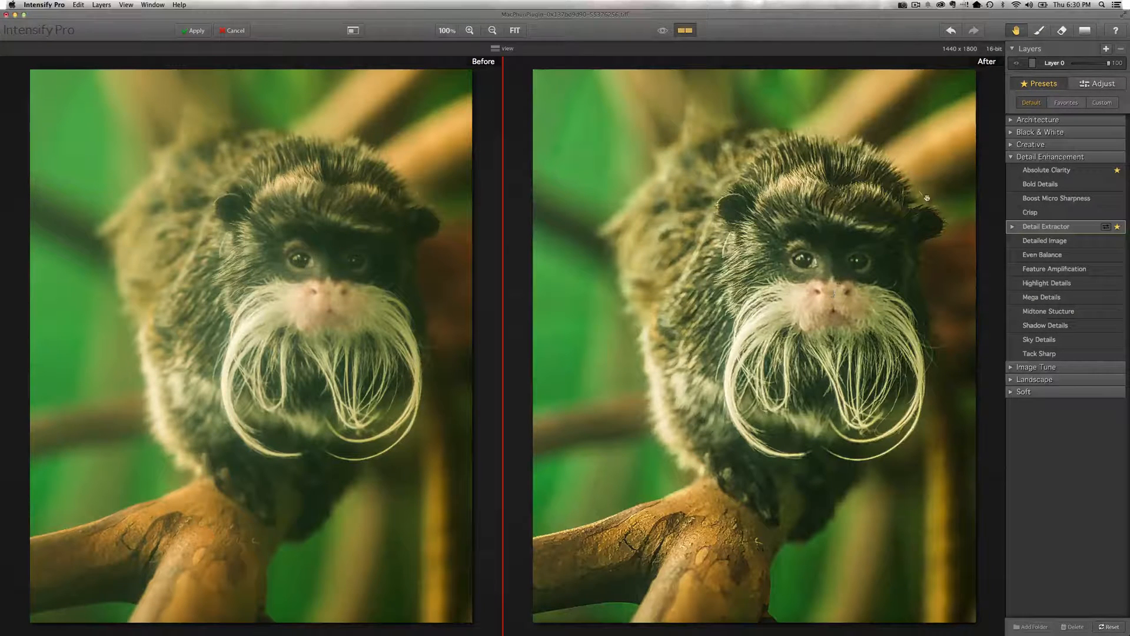
Correct the tamarin's colour cast with Temperature -48 and Tint +55, and set the Pro Contrast Highlights contrast to +16.
{"action": "left_click", "coordinate": [1109, 86]}
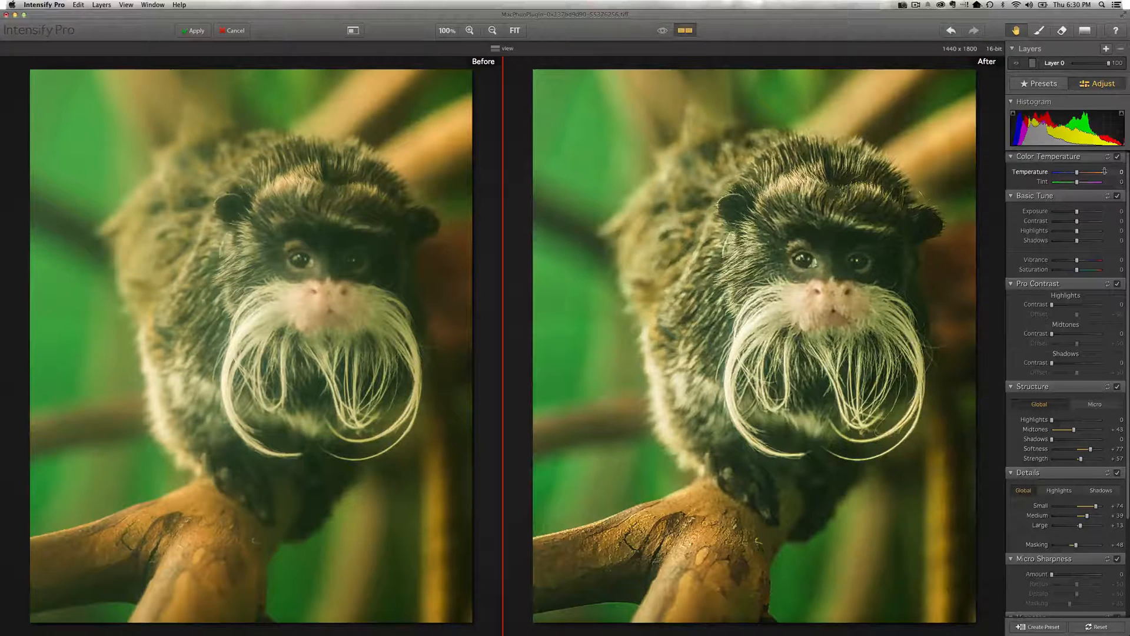
{"action": "left_click_drag", "start_coordinate": [1077, 173], "coordinate": [1067, 173]}
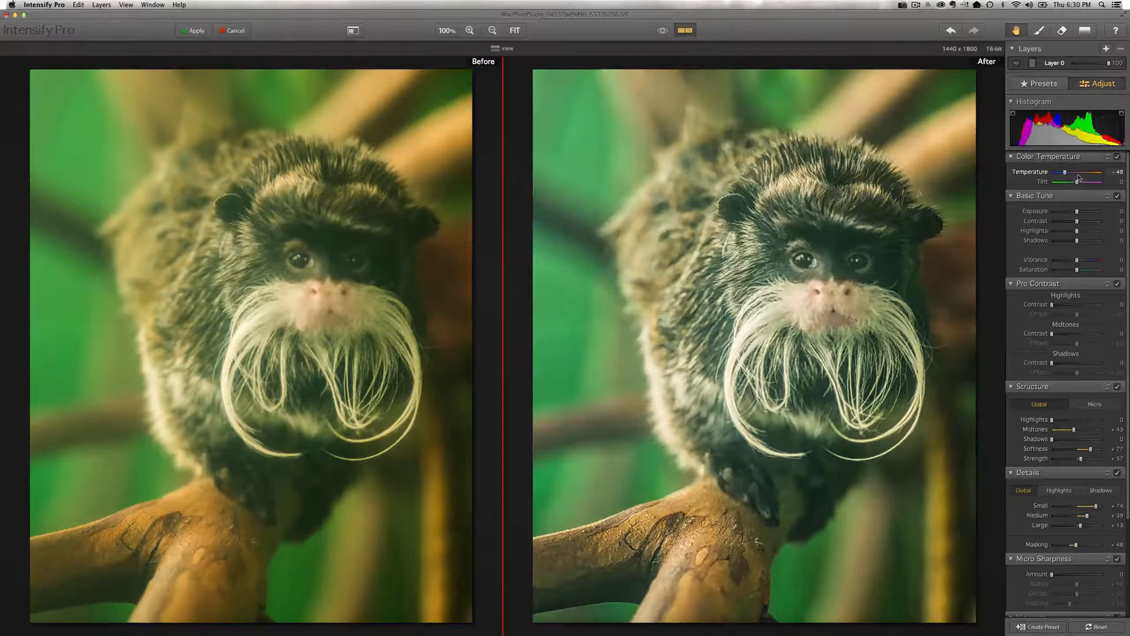
{"action": "left_click_drag", "start_coordinate": [1078, 183], "coordinate": [1092, 183]}
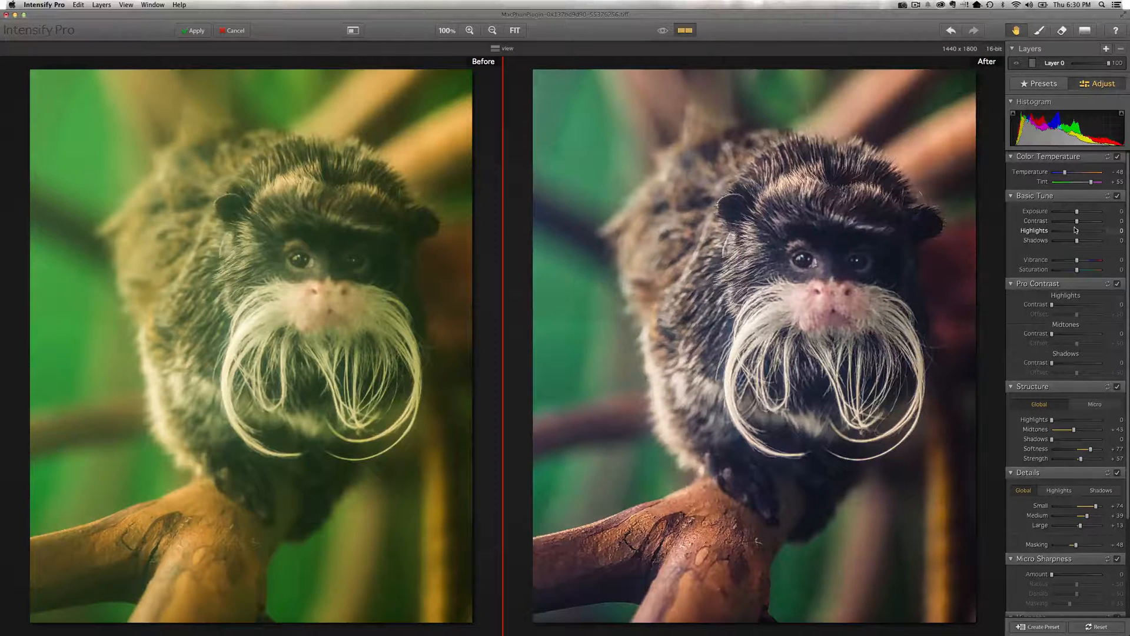
{"action": "left_click_drag", "start_coordinate": [1052, 304], "coordinate": [1061, 307]}
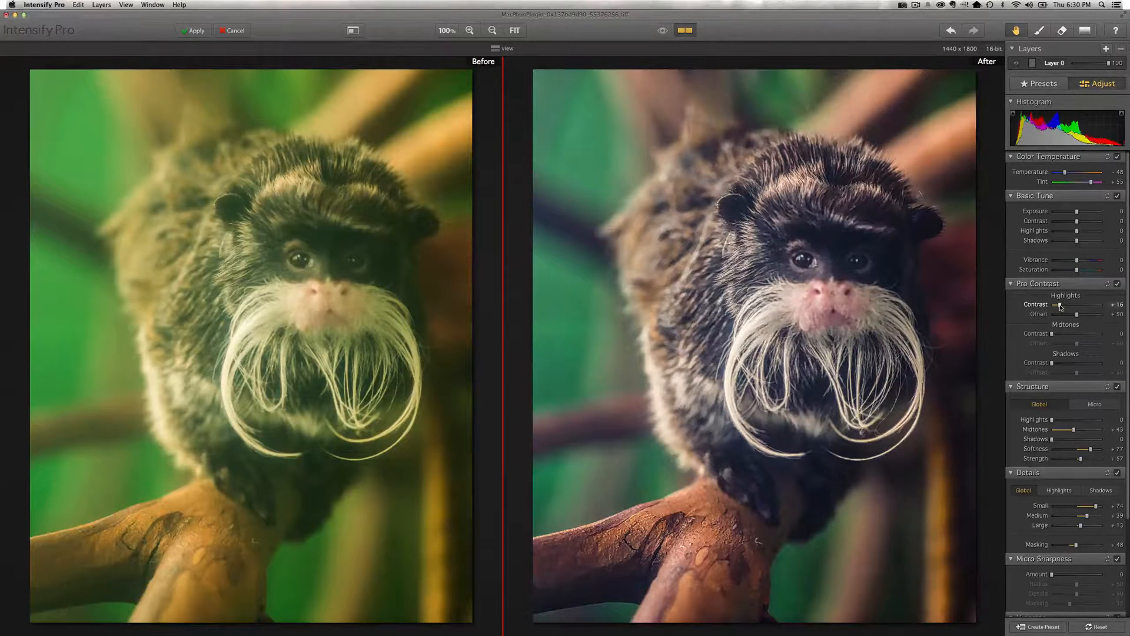
Save the current adjustments as a custom preset named "LAR - Tint Glass".
{"action": "left_click_drag", "start_coordinate": [1127, 388], "coordinate": [1127, 488]}
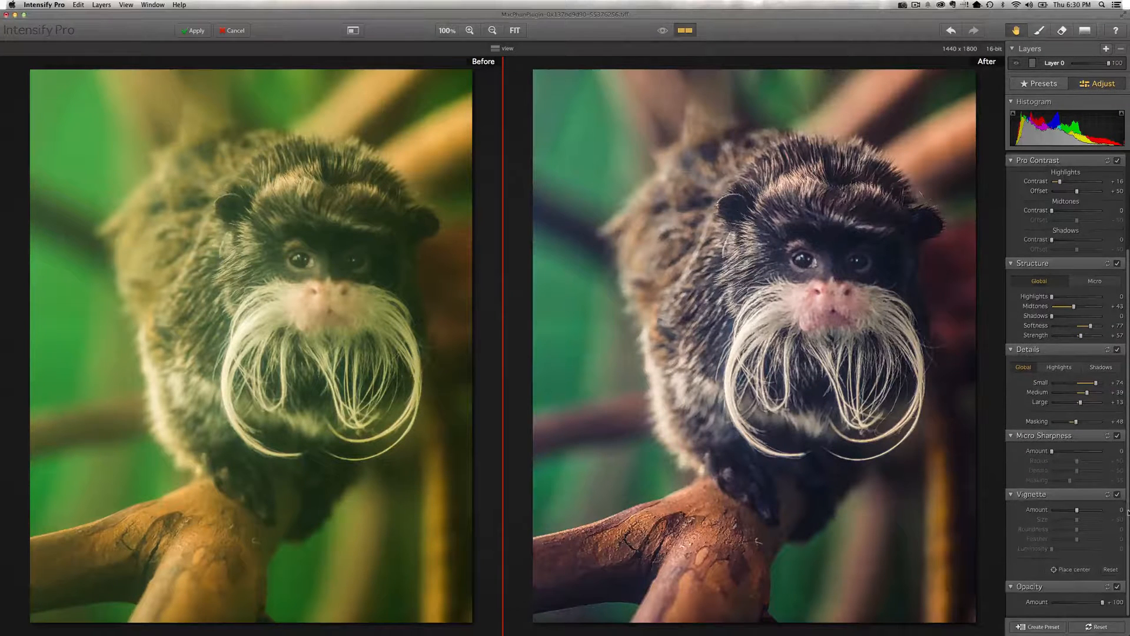
{"action": "left_click", "coordinate": [1042, 628]}
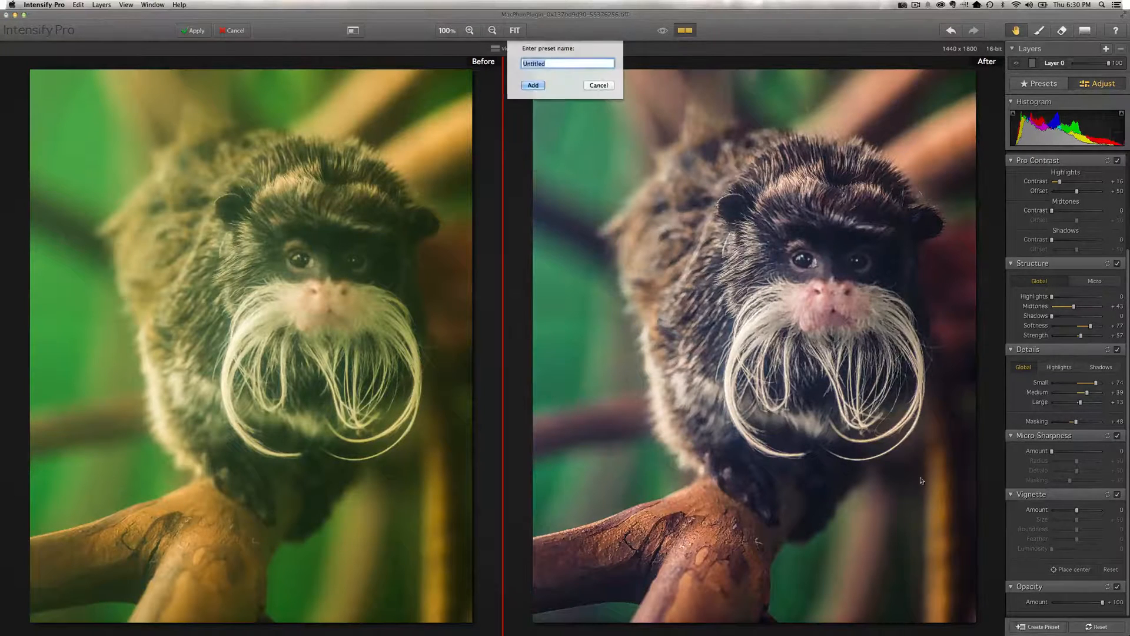
{"action": "type", "text": "LAR - Tint Glass"}
{"action": "left_click", "coordinate": [531, 86]}
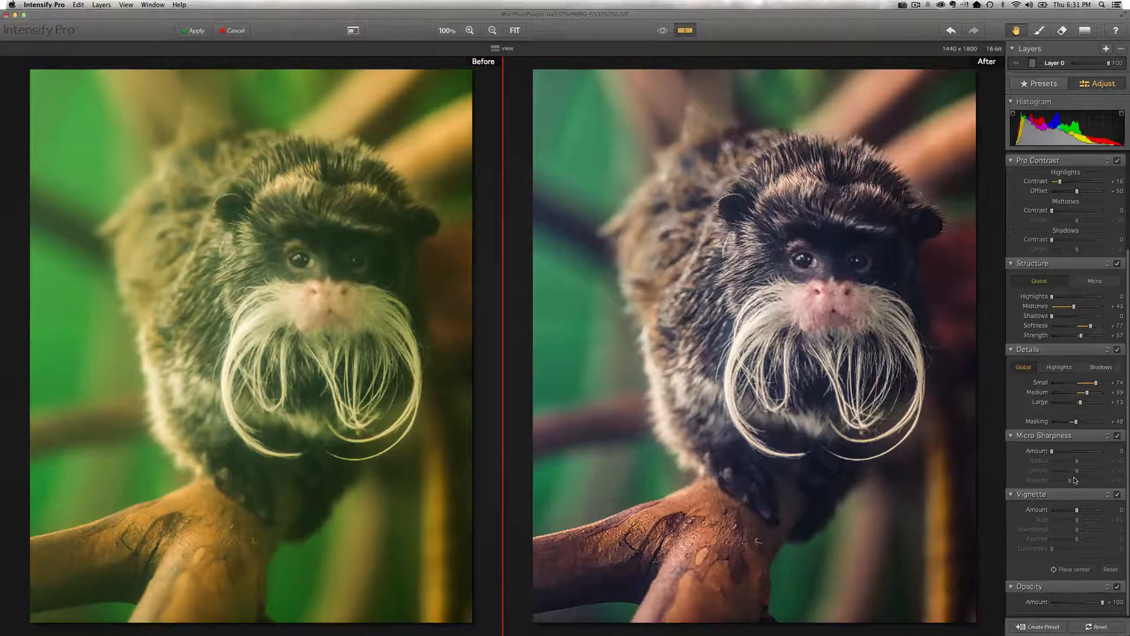
Show the custom user presets, and cancel the Intensify Pro edits to return to Photoshop.
{"action": "left_click", "coordinate": [1040, 84]}
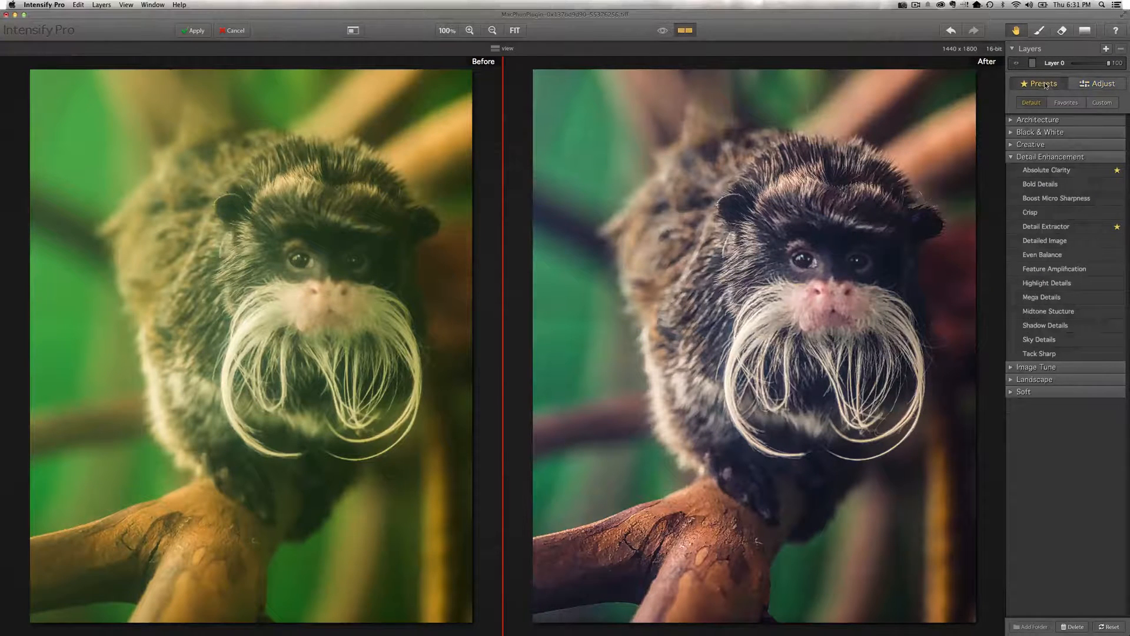
{"action": "left_click", "coordinate": [1103, 102]}
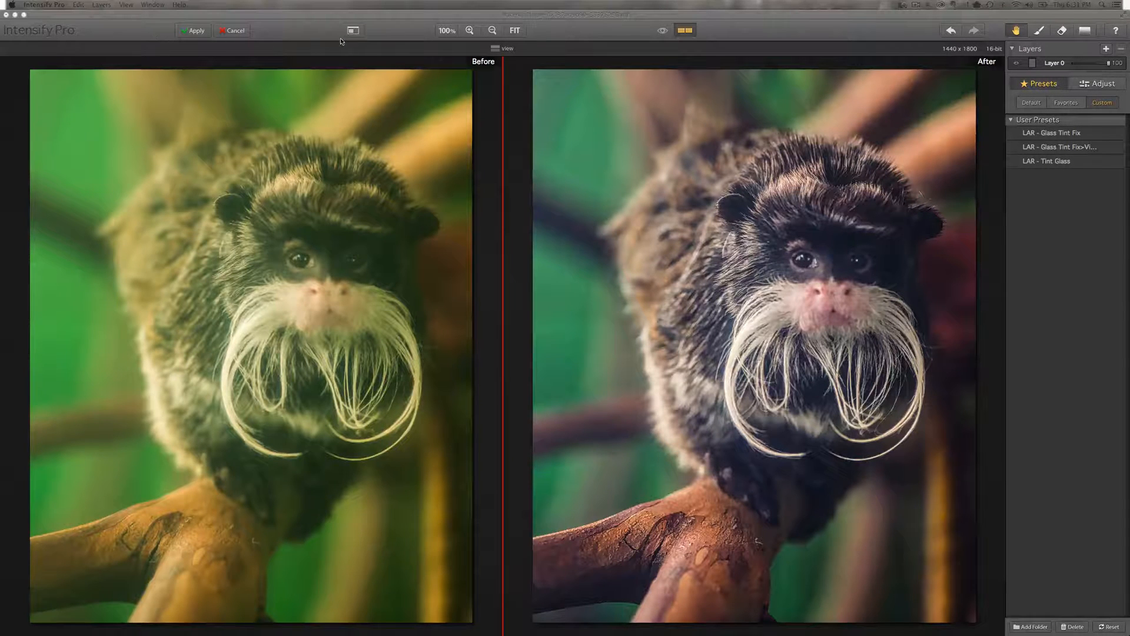
{"action": "left_click", "coordinate": [235, 30]}
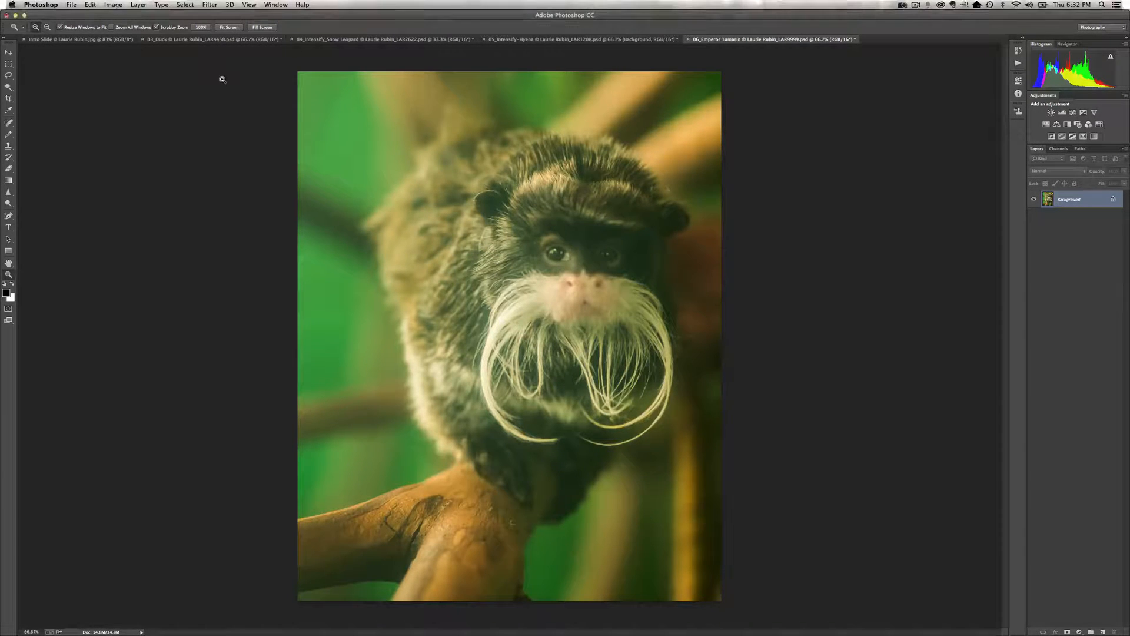
Start closing the Emperor Tamarin document, and cancel the request to save changes.
{"action": "key", "text": "super+w"}
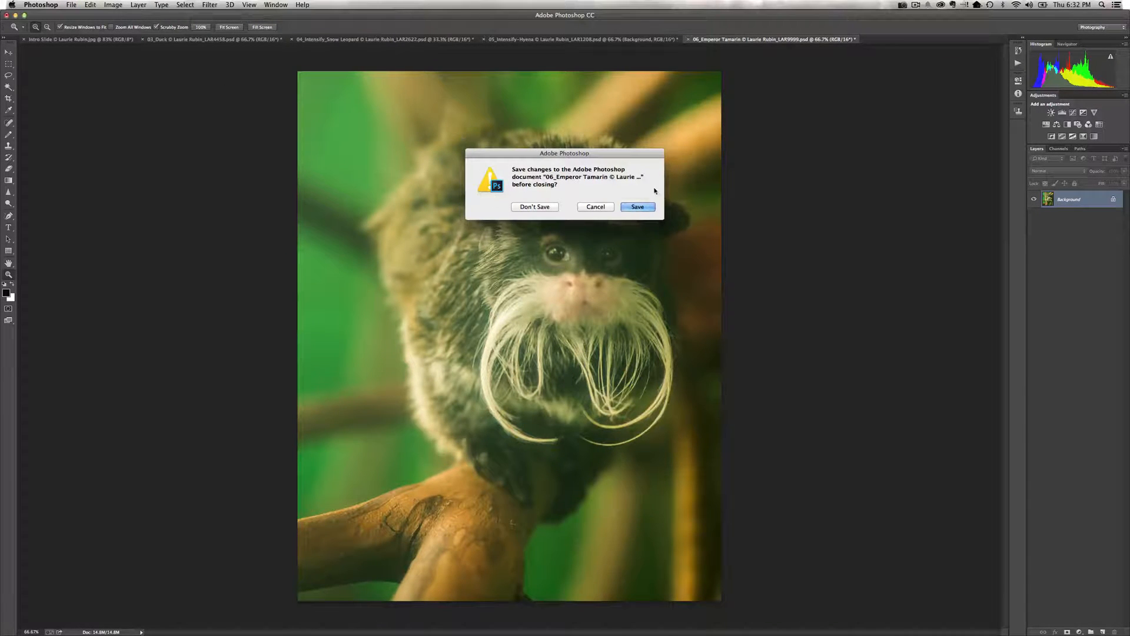
{"action": "left_click", "coordinate": [602, 208]}
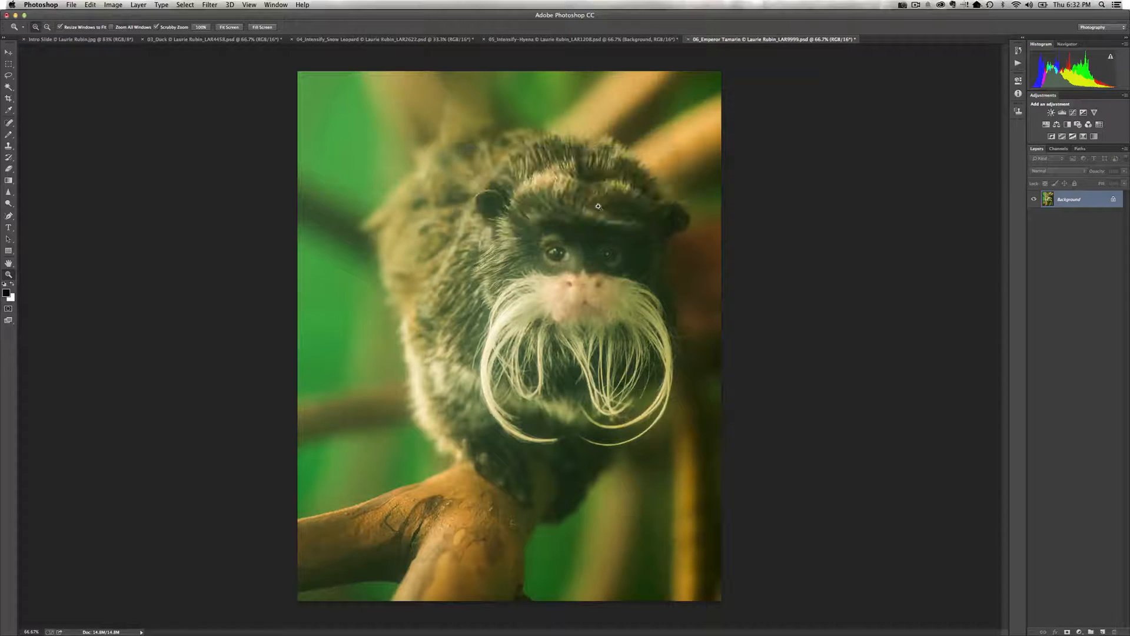
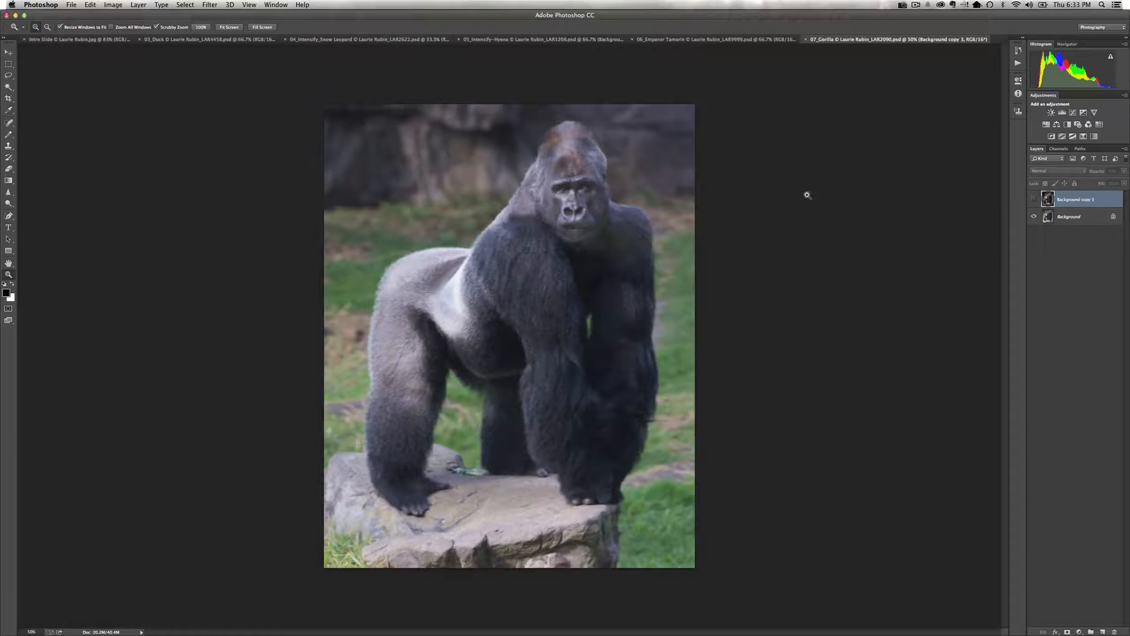
Compare the gorilla photo with and without its enhanced background copy layer, and delete that layer.
{"action": "left_click", "coordinate": [1034, 199]}
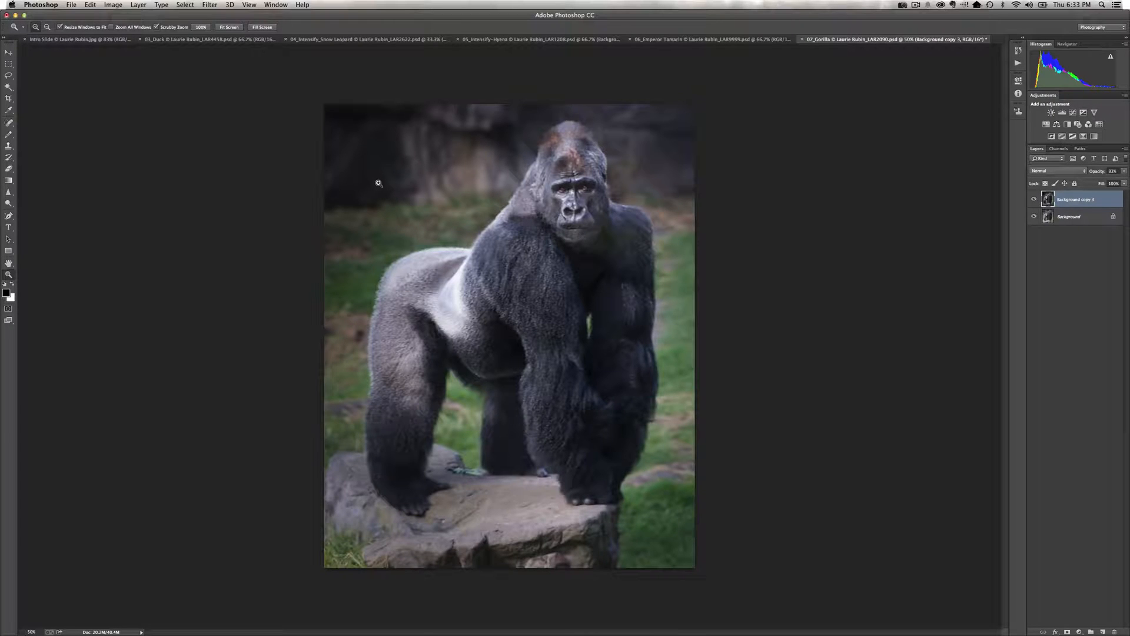
{"action": "left_click", "coordinate": [1035, 200]}
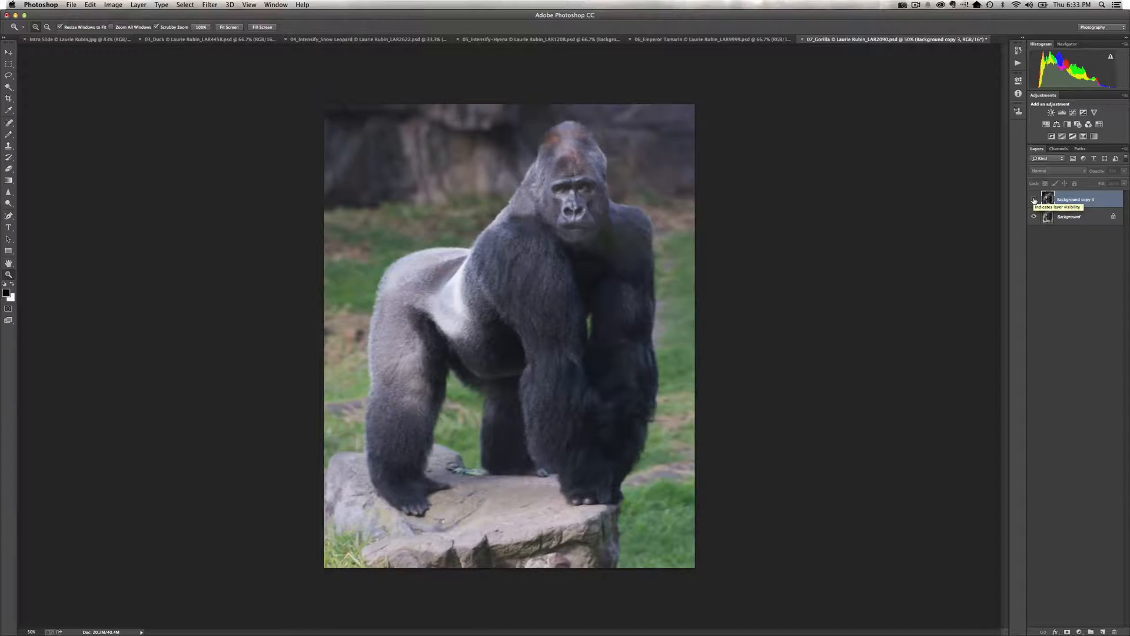
{"action": "left_click", "coordinate": [1034, 200]}
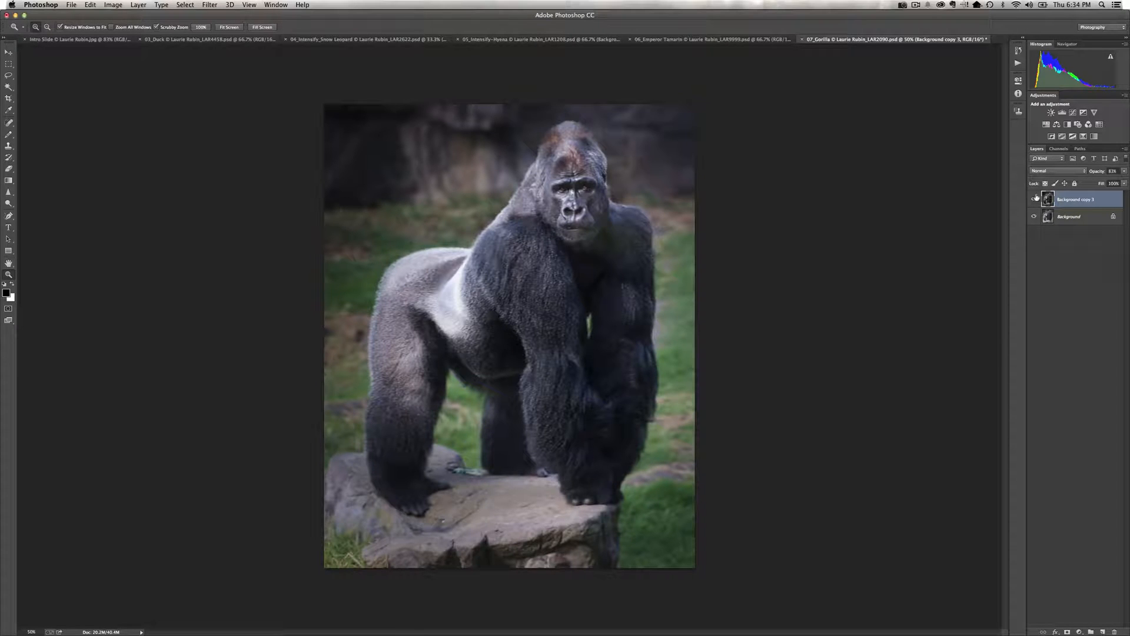
{"action": "key", "text": "BackSpace"}
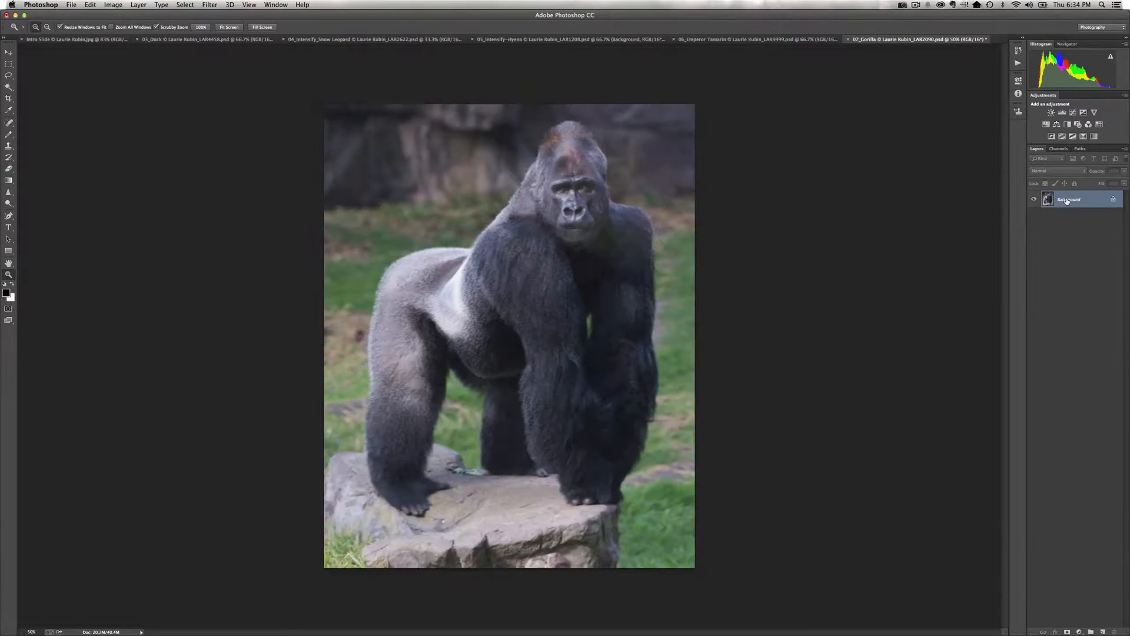
Open the gorilla photo in Intensify Pro and apply the Detail Extractor preset from the Detail Enhancement category.
{"action": "left_click", "coordinate": [209, 5]}
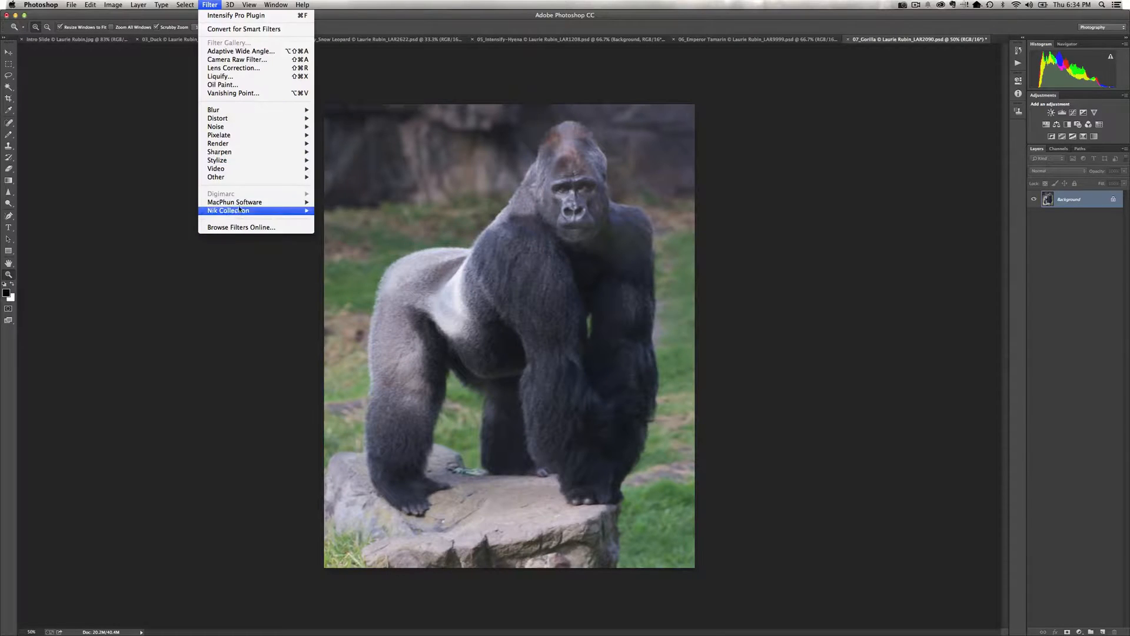
{"action": "mouse_move", "coordinate": [253, 203]}
{"action": "left_click", "coordinate": [339, 211]}
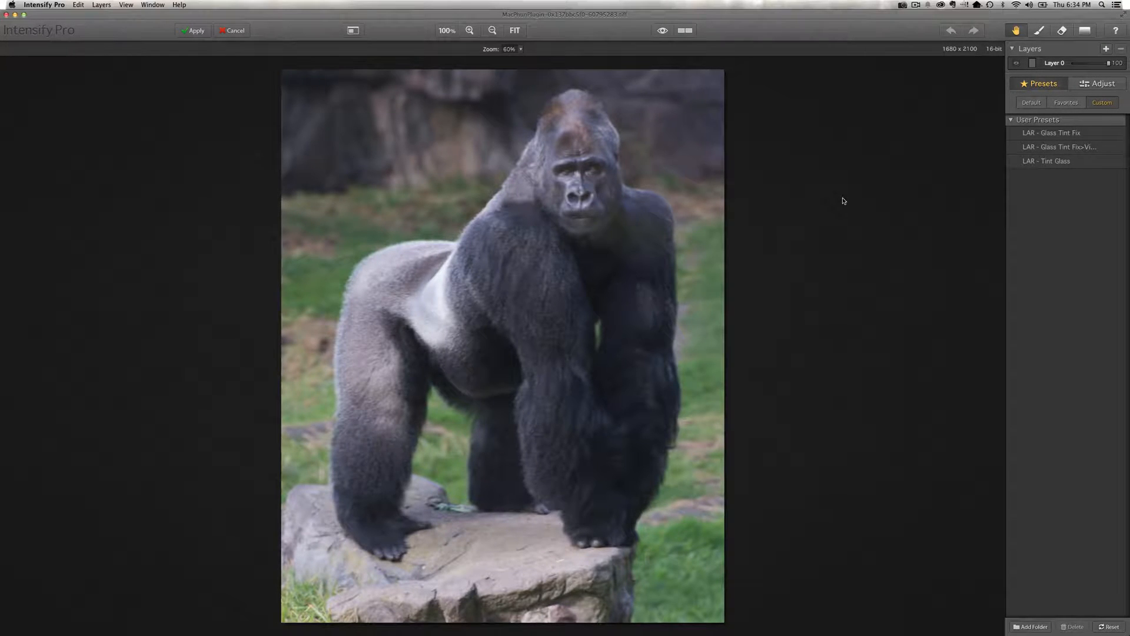
{"action": "left_click", "coordinate": [1100, 84]}
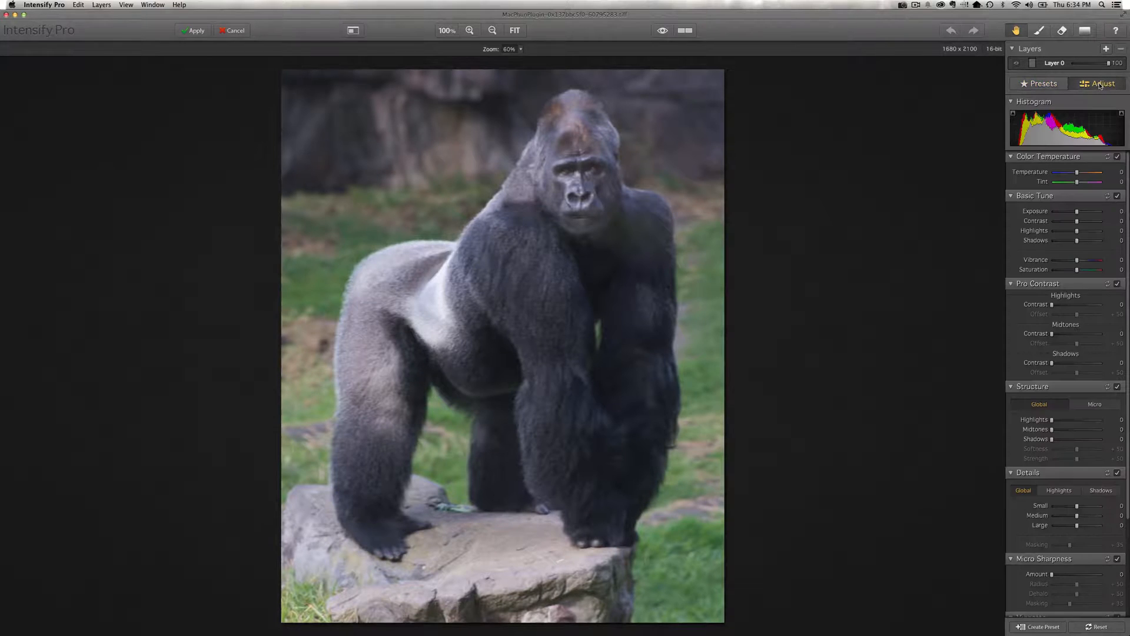
{"action": "left_click", "coordinate": [1040, 83]}
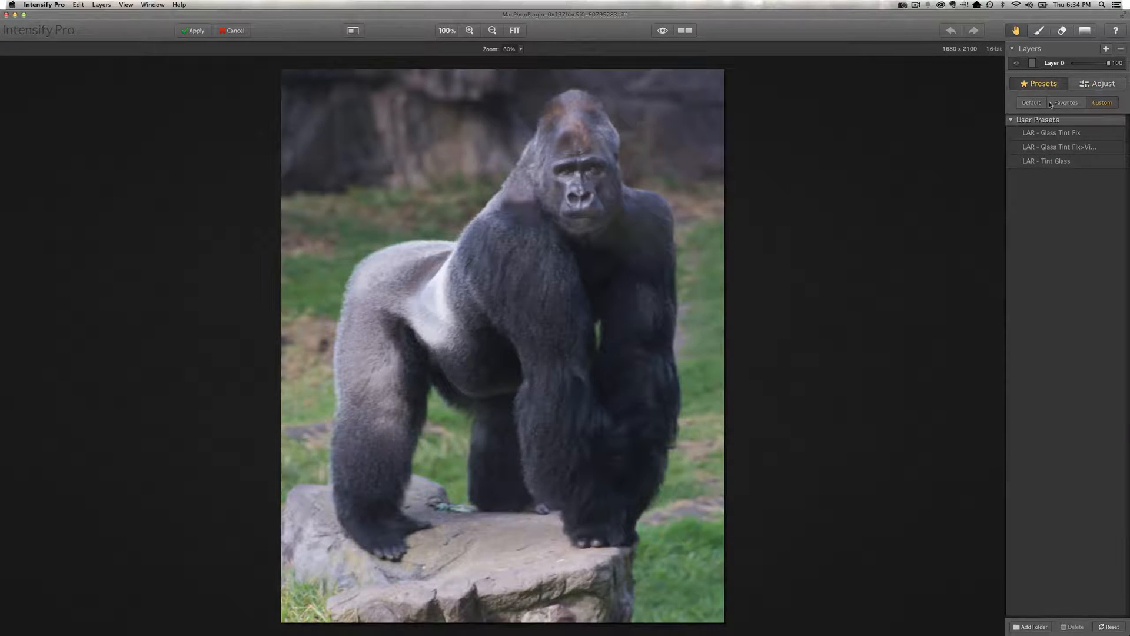
{"action": "left_click", "coordinate": [1035, 105]}
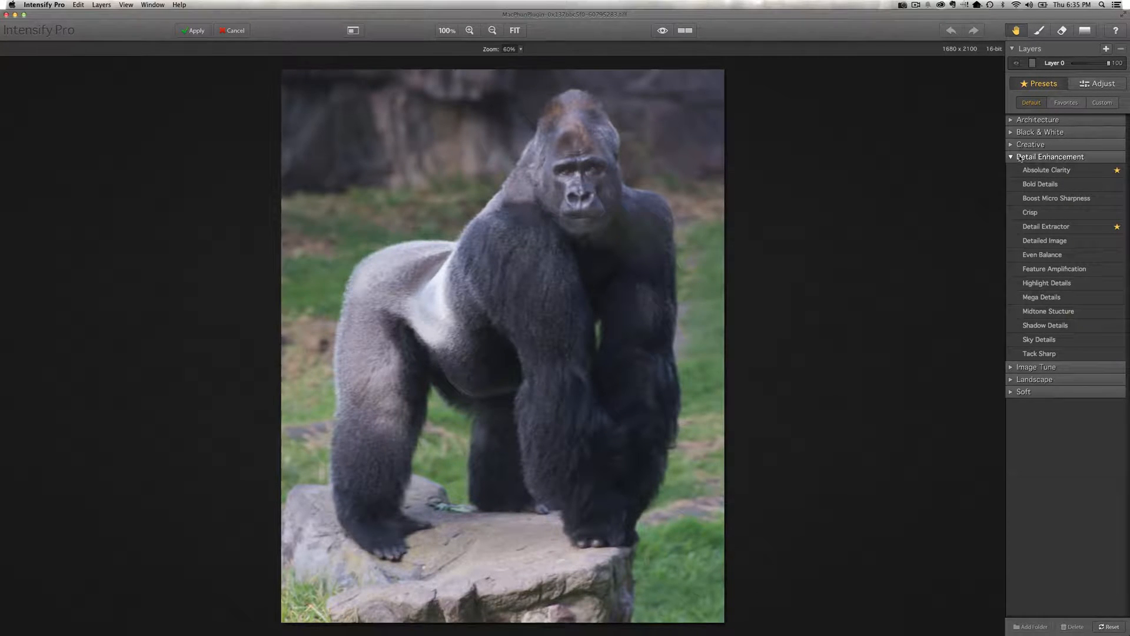
{"action": "left_click", "coordinate": [1042, 230]}
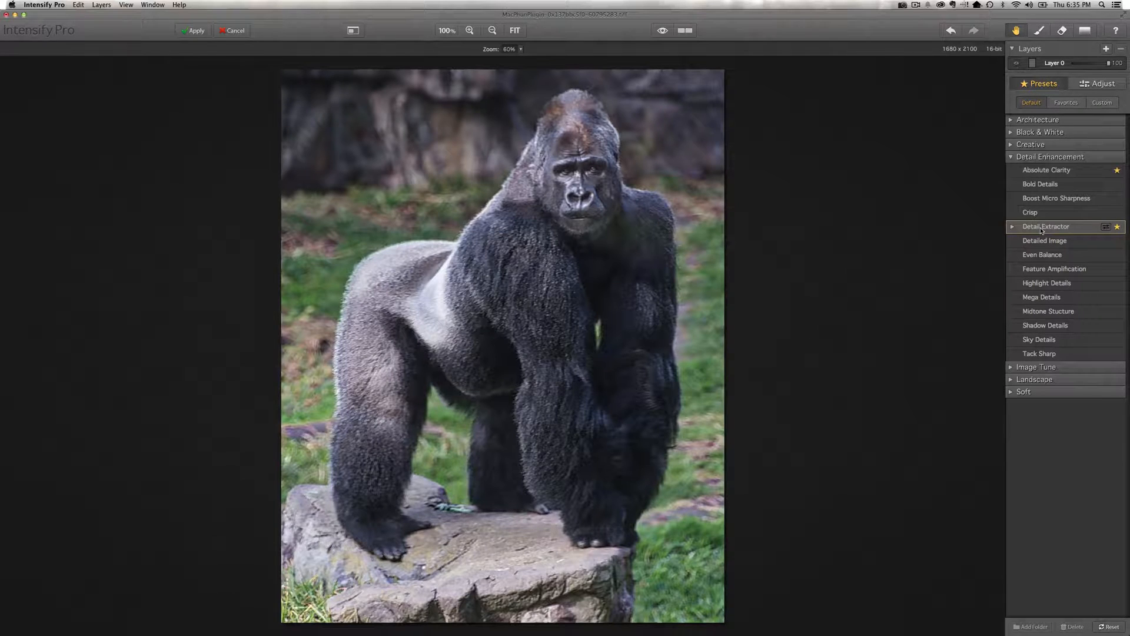
Paint the preset effect onto the gorilla's head and face with the mask brush, reducing the brush size to 118.
{"action": "left_click", "coordinate": [1040, 32]}
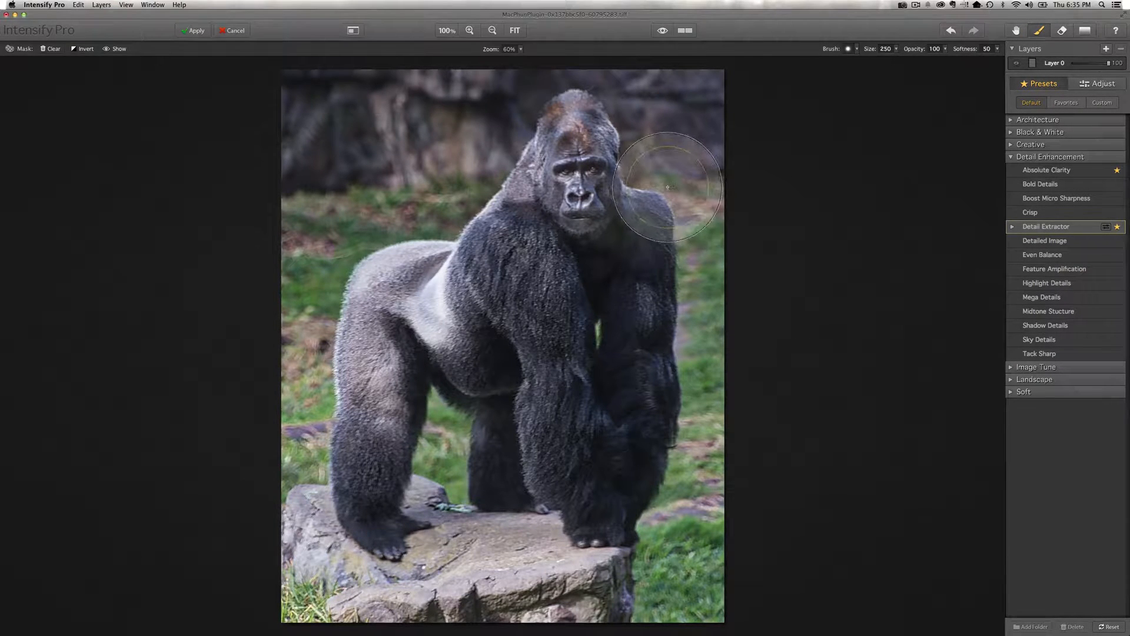
{"action": "key", "text": "["}
{"action": "key", "text": "["}
{"action": "key", "text": "["}
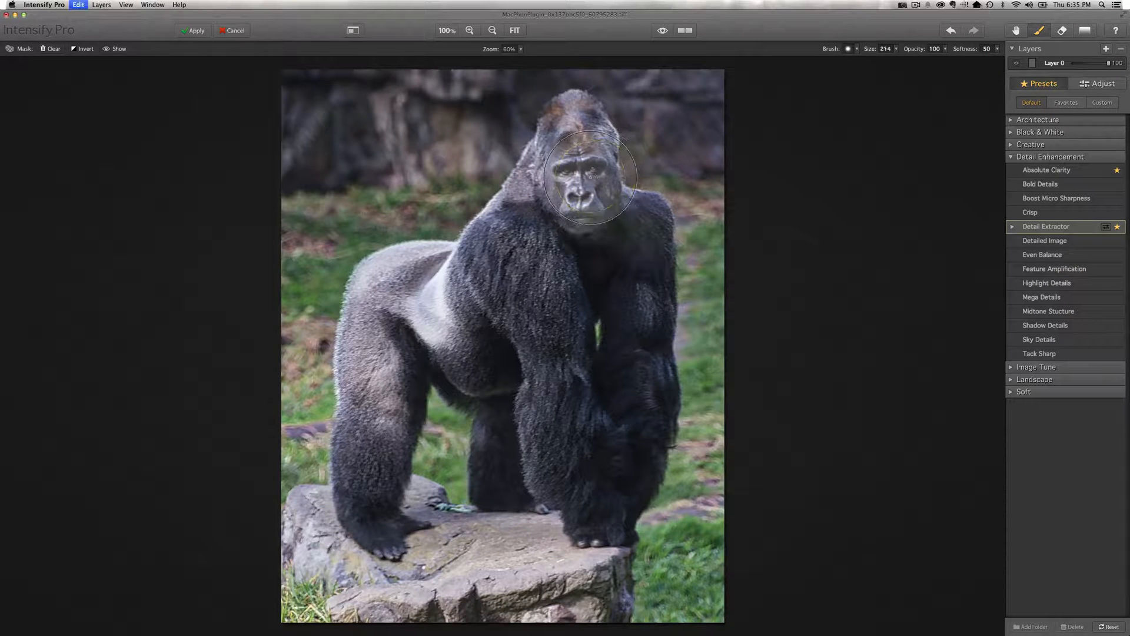
{"action": "key", "text": "["}
{"action": "key", "text": "["}
{"action": "key", "text": "["}
{"action": "key", "text": "["}
{"action": "mouse_move", "coordinate": [580, 177]}
{"action": "left_mouse_down"}
{"action": "mouse_move", "coordinate": [579, 133]}
{"action": "mouse_move", "coordinate": [577, 194]}
{"action": "mouse_move", "coordinate": [575, 135]}
{"action": "left_mouse_up"}
{"action": "key", "text": "["}
{"action": "key", "text": "["}
{"action": "key", "text": "["}
{"action": "key", "text": "["}
{"action": "mouse_move", "coordinate": [581, 194]}
{"action": "left_mouse_down"}
{"action": "mouse_move", "coordinate": [570, 195]}
{"action": "mouse_move", "coordinate": [583, 190]}
{"action": "left_mouse_up"}
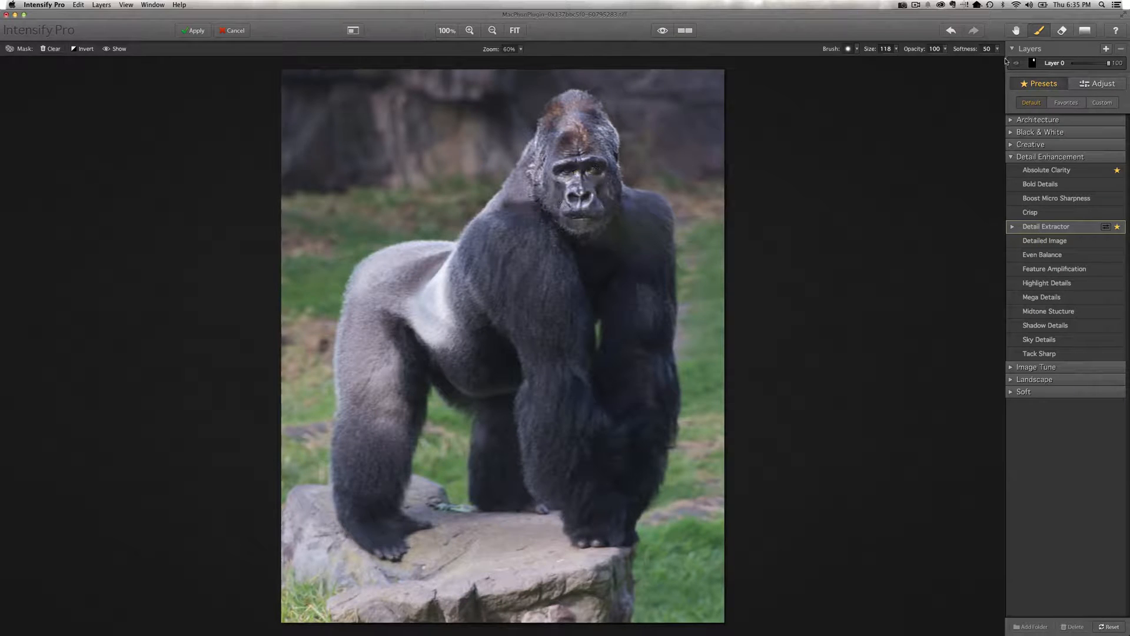
Set the mask brush to opacity 66 and size 162, try a stroke down the gorilla's chest and arm, and undo it.
{"action": "left_click", "coordinate": [946, 50]}
{"action": "left_click_drag", "start_coordinate": [950, 57], "coordinate": [932, 58]}
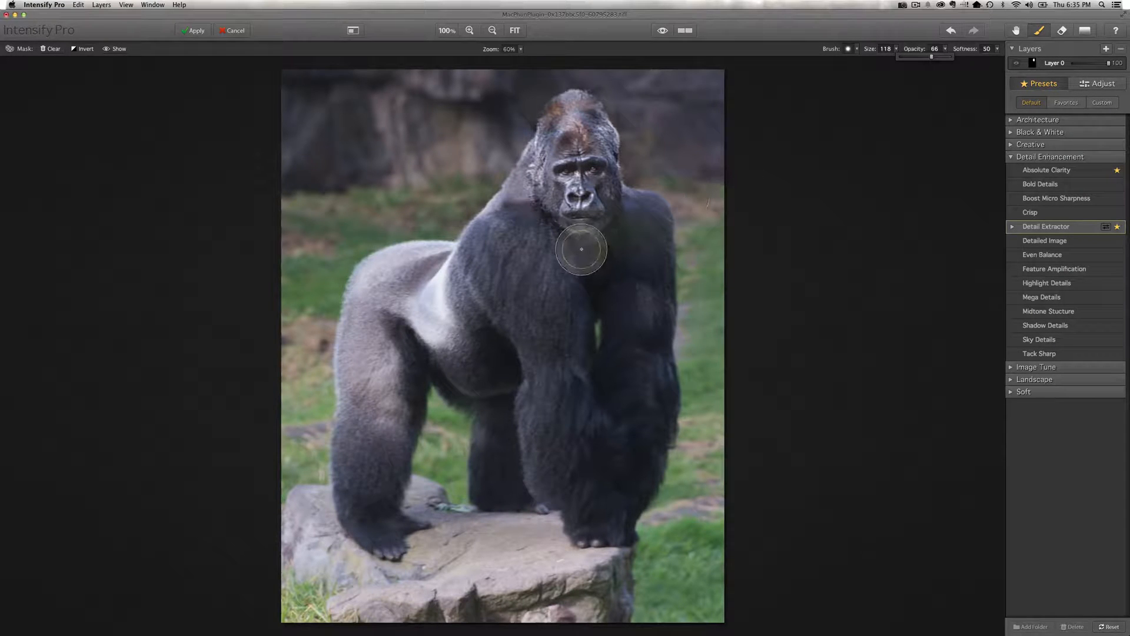
{"action": "key", "text": "bracketright"}
{"action": "key", "text": "bracketright"}
{"action": "key", "text": "bracketright"}
{"action": "key", "text": "bracketright"}
{"action": "left_click_drag", "start_coordinate": [552, 266], "coordinate": [573, 408]}
{"action": "key", "text": "super+z"}
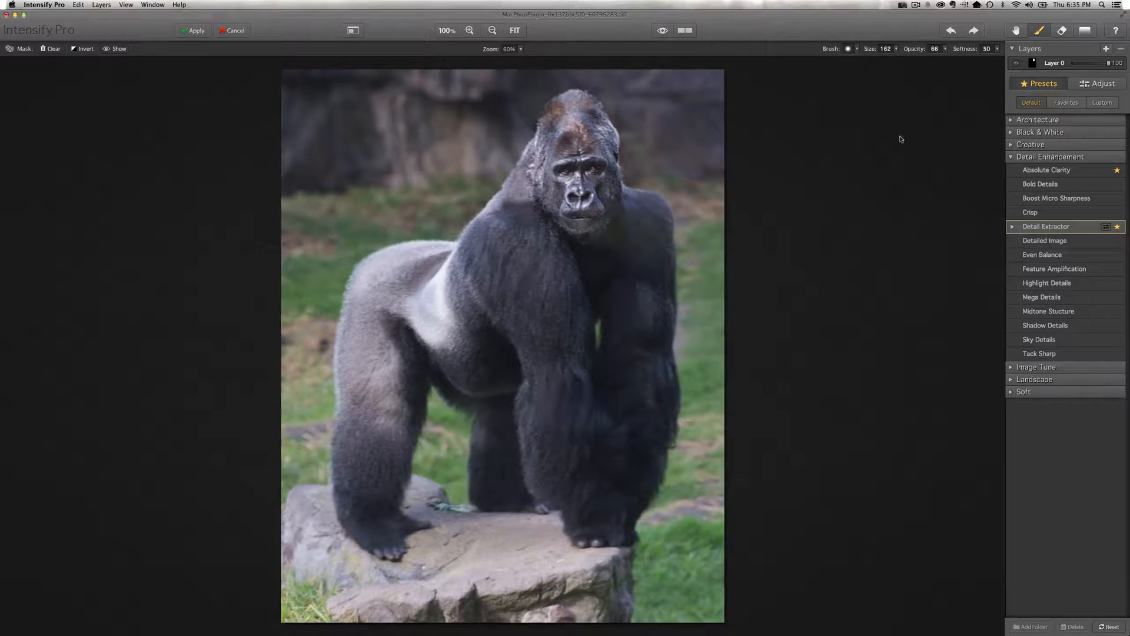
Set the brush opacity to 48 and softness to 82, and paint the effect over the gorilla's body.
{"action": "left_click", "coordinate": [946, 49]}
{"action": "left_click_drag", "start_coordinate": [936, 57], "coordinate": [993, 58]}
{"action": "left_click", "coordinate": [997, 50]}
{"action": "mouse_move", "coordinate": [563, 295]}
{"action": "left_mouse_down"}
{"action": "mouse_move", "coordinate": [578, 449]}
{"action": "mouse_move", "coordinate": [619, 302]}
{"action": "mouse_move", "coordinate": [633, 304]}
{"action": "mouse_move", "coordinate": [645, 352]}
{"action": "mouse_move", "coordinate": [612, 401]}
{"action": "mouse_move", "coordinate": [463, 389]}
{"action": "mouse_move", "coordinate": [384, 344]}
{"action": "mouse_move", "coordinate": [397, 361]}
{"action": "mouse_move", "coordinate": [357, 458]}
{"action": "mouse_move", "coordinate": [460, 345]}
{"action": "left_mouse_up"}
Erase excess mask from around the gorilla's body, and compare the photo before and after.
{"action": "key", "text": "n"}
{"action": "key", "text": "n"}
{"action": "key", "text": "e"}
{"action": "mouse_move", "coordinate": [523, 305]}
{"action": "left_mouse_down"}
{"action": "mouse_move", "coordinate": [539, 401]}
{"action": "mouse_move", "coordinate": [531, 443]}
{"action": "mouse_move", "coordinate": [558, 424]}
{"action": "mouse_move", "coordinate": [625, 302]}
{"action": "mouse_move", "coordinate": [613, 410]}
{"action": "mouse_move", "coordinate": [668, 341]}
{"action": "left_mouse_up"}
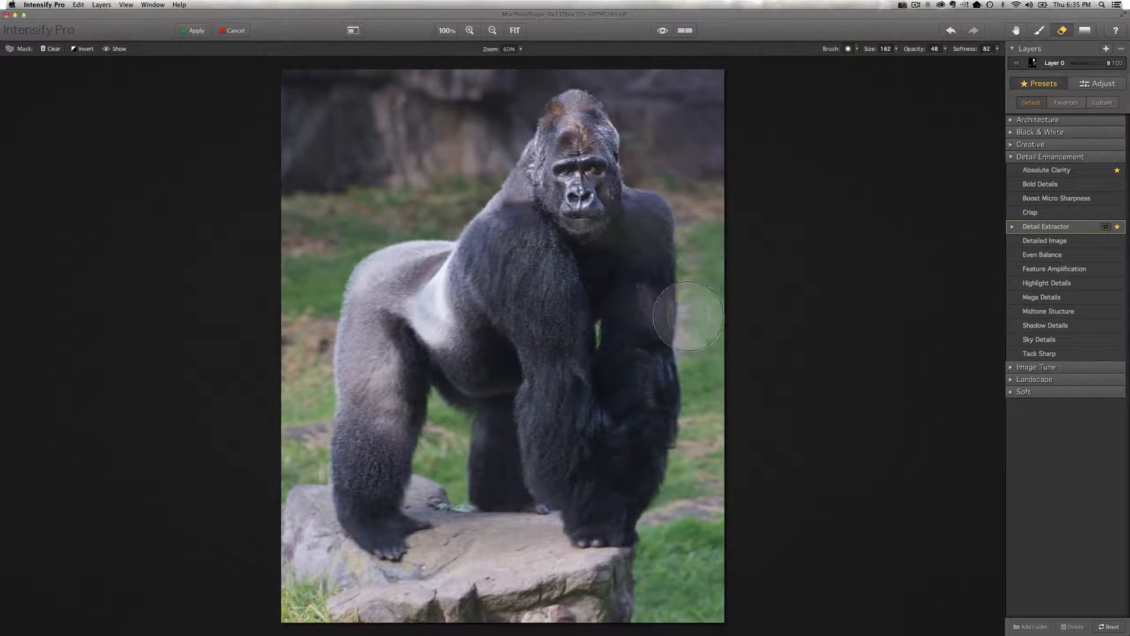
{"action": "left_click", "coordinate": [664, 31]}
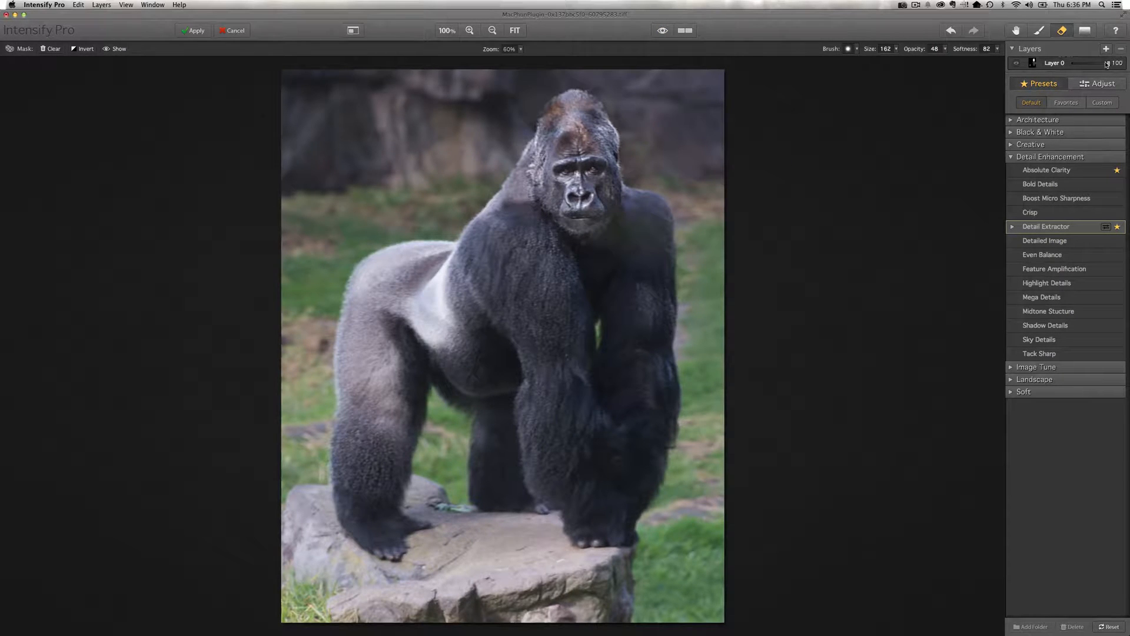
Set the opacity of Layer 0 to 80, and add a new adjustment layer above it.
{"action": "mouse_move", "coordinate": [1109, 64]}
{"action": "left_mouse_down"}
{"action": "mouse_move", "coordinate": [1078, 65]}
{"action": "mouse_move", "coordinate": [1101, 71]}
{"action": "left_mouse_up"}
{"action": "left_click", "coordinate": [1012, 157]}
{"action": "left_click", "coordinate": [1106, 86]}
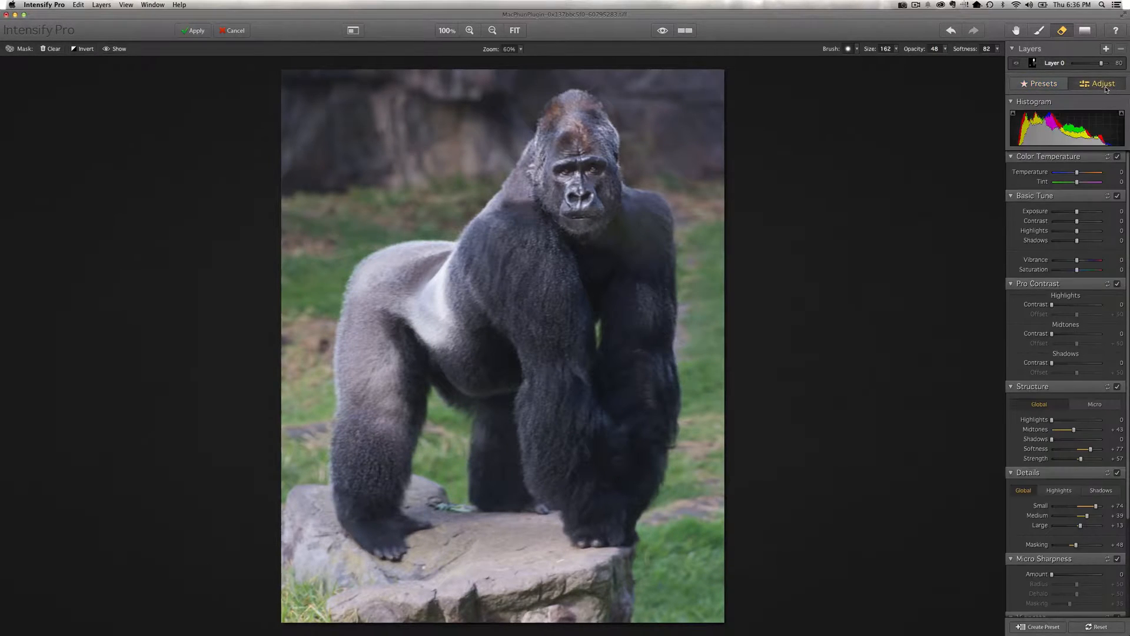
{"action": "left_click_drag", "start_coordinate": [1128, 186], "coordinate": [1128, 380]}
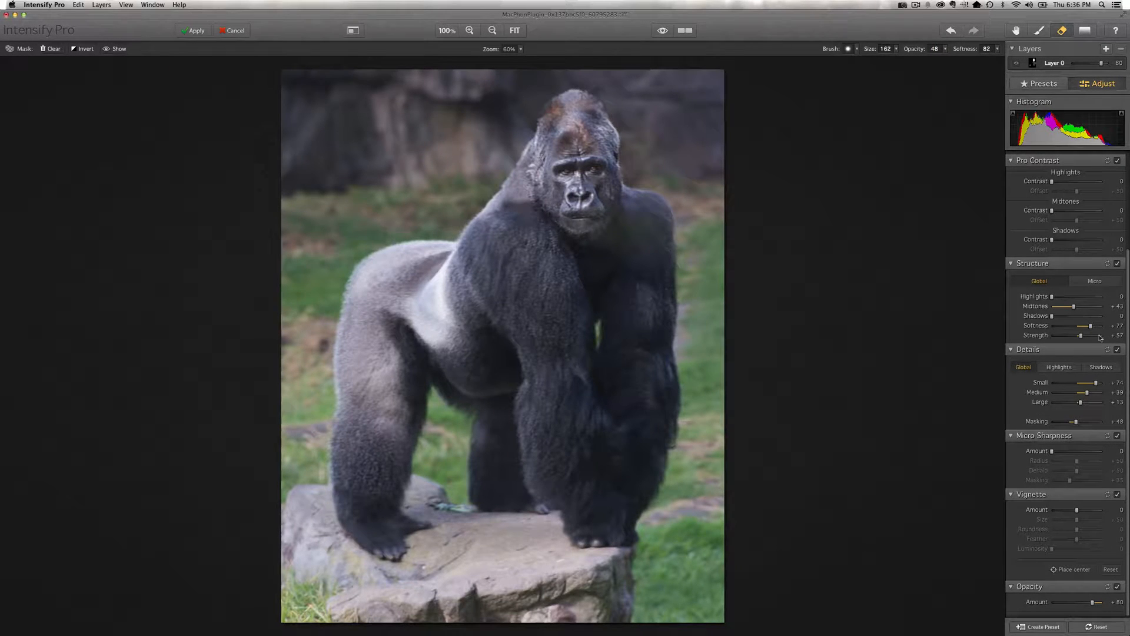
{"action": "left_click", "coordinate": [1106, 49]}
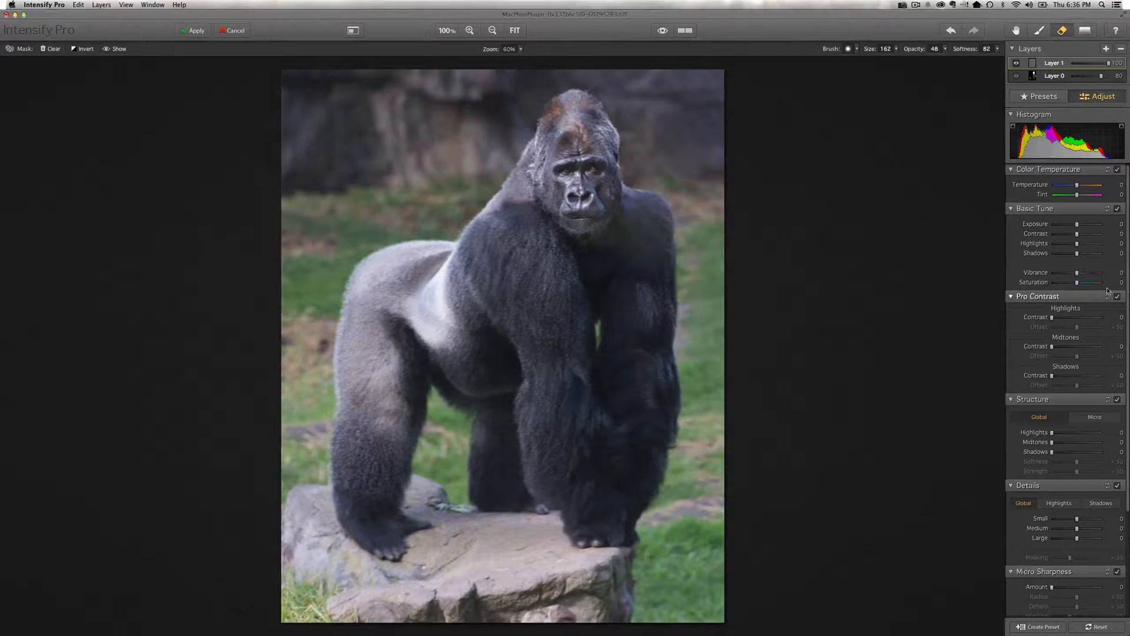
Try Basic Tune with Contrast +79 and Highlights -50 on the new layer, and reset that section.
{"action": "left_click_drag", "start_coordinate": [1077, 234], "coordinate": [1100, 234]}
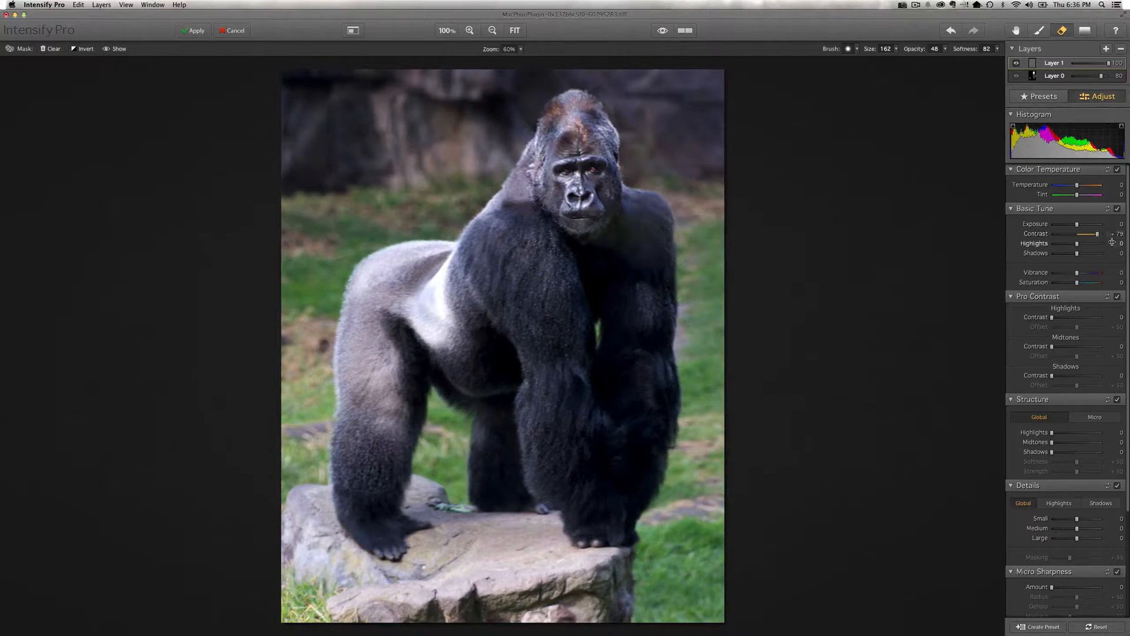
{"action": "left_click_drag", "start_coordinate": [1077, 243], "coordinate": [1067, 245]}
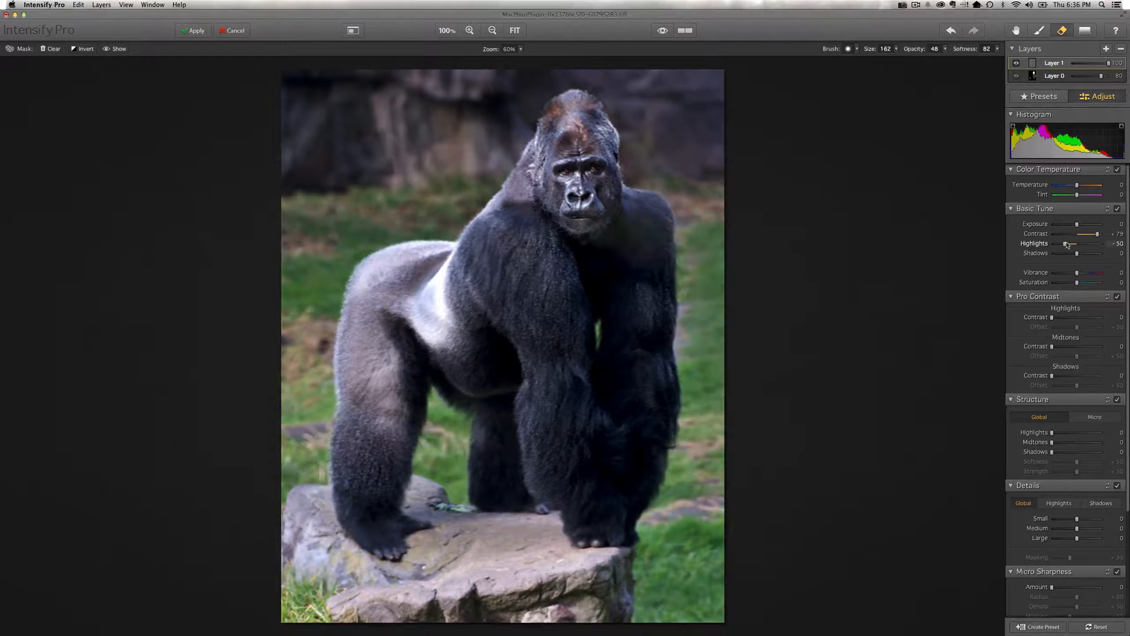
{"action": "left_click", "coordinate": [1109, 210]}
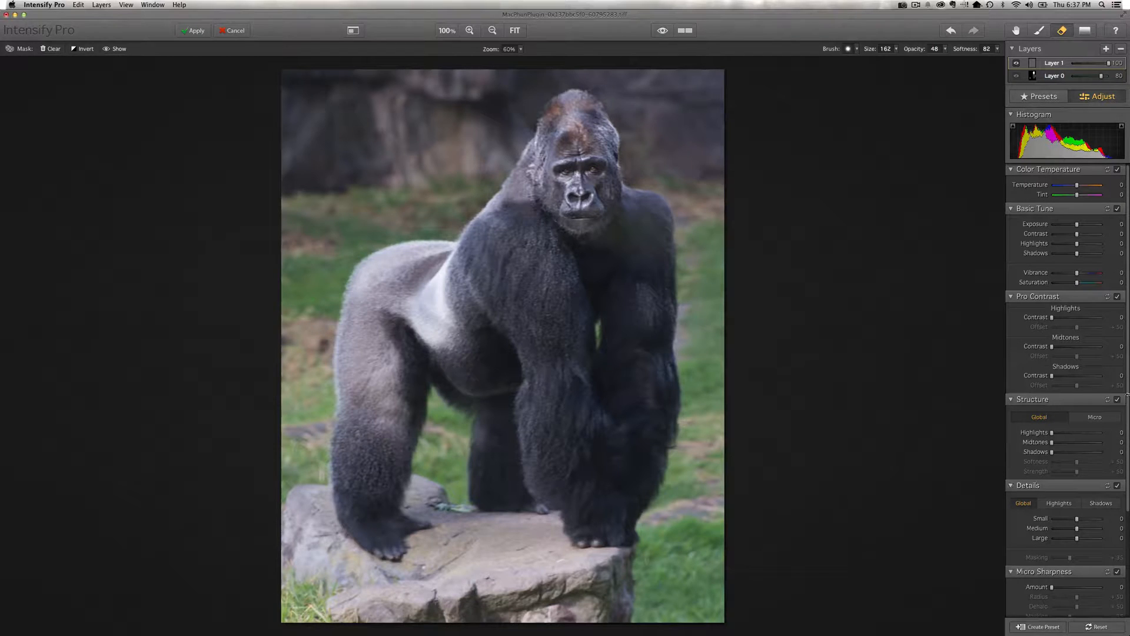
Add a vignette to Layer 1 with Amount -81, Size +48, Roundness -5, Feather +26 and Luminosity +10.
{"action": "left_click_drag", "start_coordinate": [1128, 398], "coordinate": [1128, 507]}
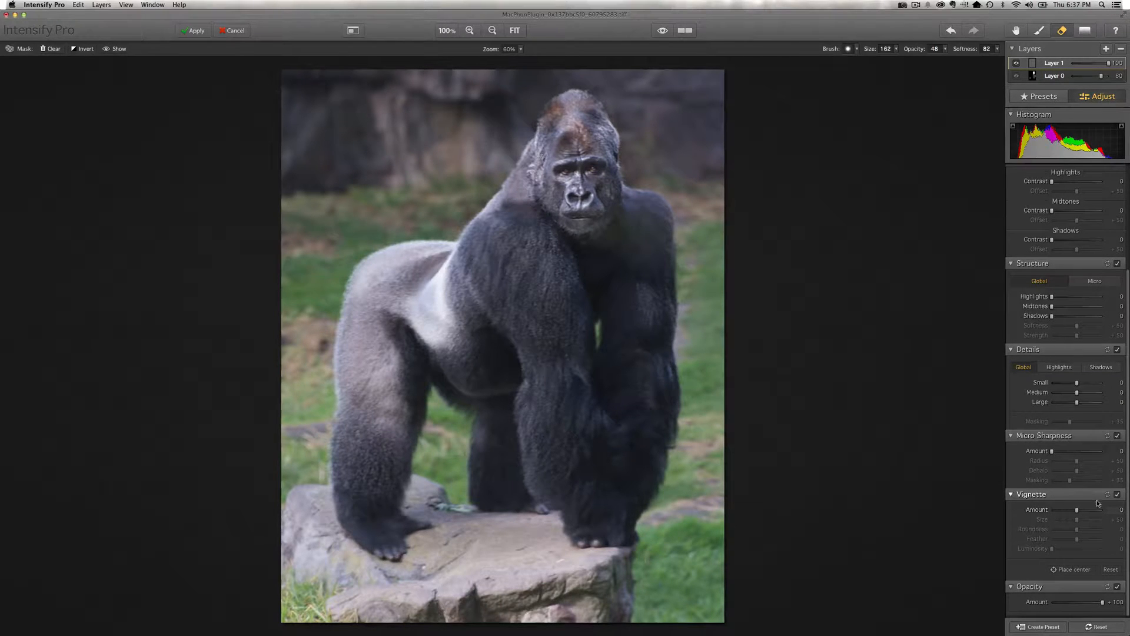
{"action": "mouse_move", "coordinate": [1077, 512]}
{"action": "left_mouse_down"}
{"action": "mouse_move", "coordinate": [1058, 512]}
{"action": "mouse_move", "coordinate": [1110, 513]}
{"action": "mouse_move", "coordinate": [1058, 514]}
{"action": "left_mouse_up"}
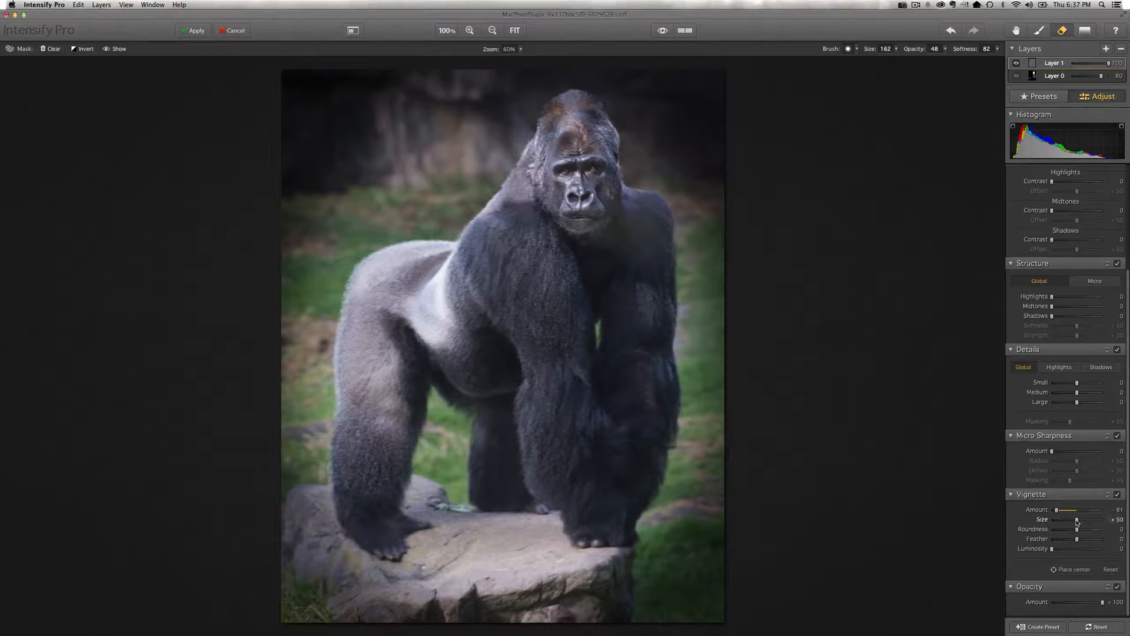
{"action": "mouse_move", "coordinate": [1078, 519]}
{"action": "left_mouse_down"}
{"action": "mouse_move", "coordinate": [1100, 521]}
{"action": "mouse_move", "coordinate": [1052, 530]}
{"action": "mouse_move", "coordinate": [1077, 530]}
{"action": "left_mouse_up"}
{"action": "left_click_drag", "start_coordinate": [1077, 539], "coordinate": [1051, 542]}
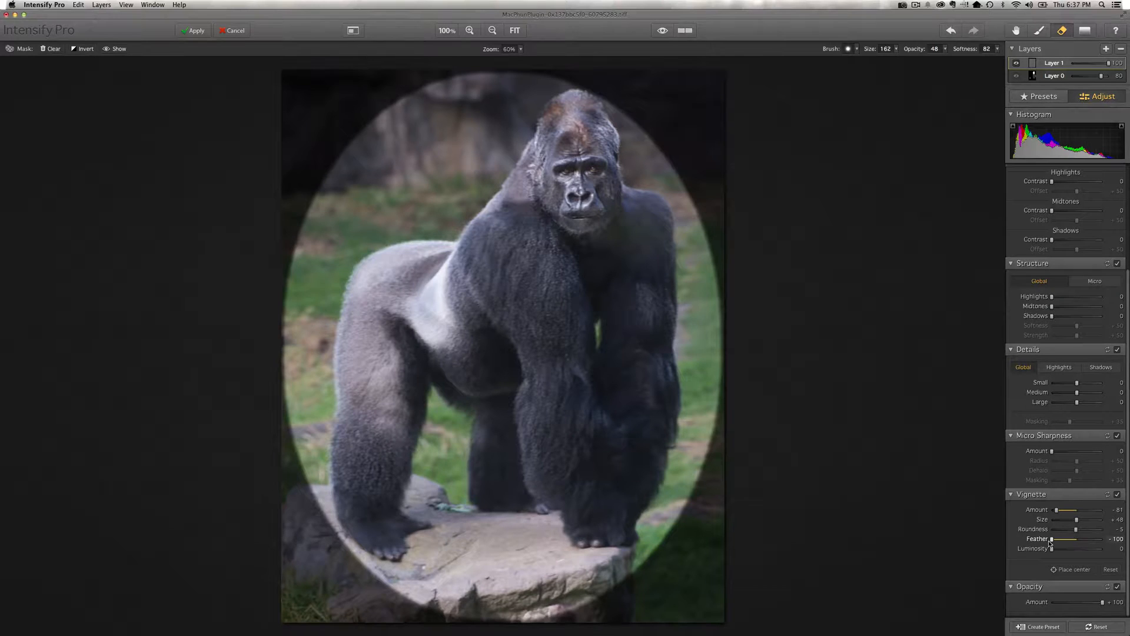
{"action": "mouse_move", "coordinate": [1051, 543]}
{"action": "left_mouse_down"}
{"action": "mouse_move", "coordinate": [1087, 543]}
{"action": "mouse_move", "coordinate": [1056, 553]}
{"action": "left_mouse_up"}
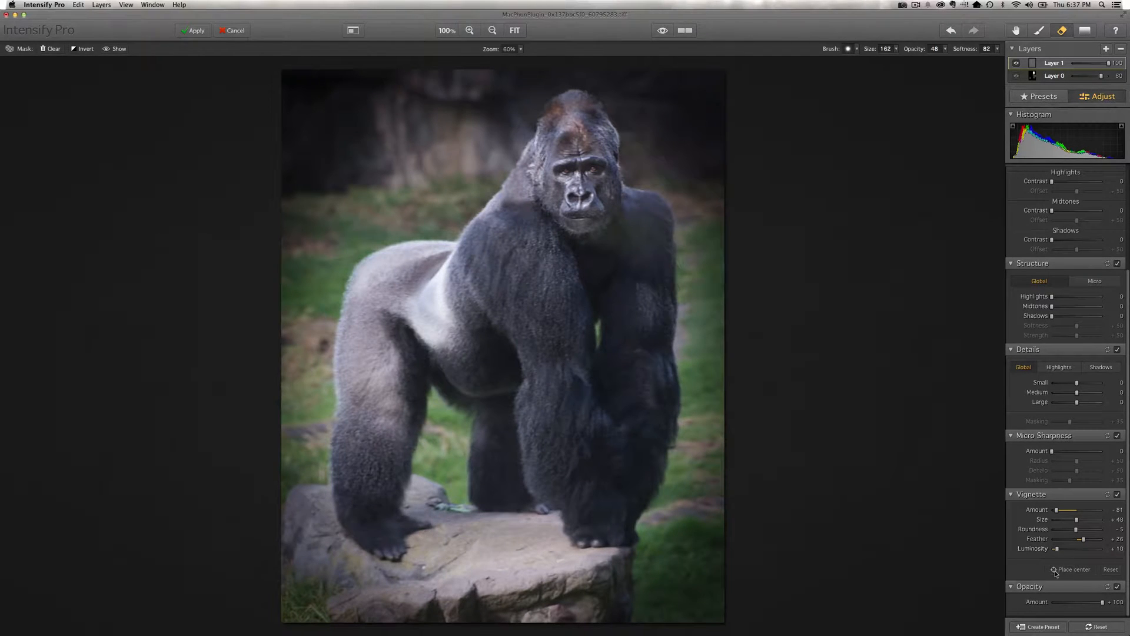
Place the vignette's centre on the gorilla's chest, and reposition it slightly lower over the upper arm.
{"action": "left_click", "coordinate": [1055, 570]}
{"action": "left_click", "coordinate": [570, 260]}
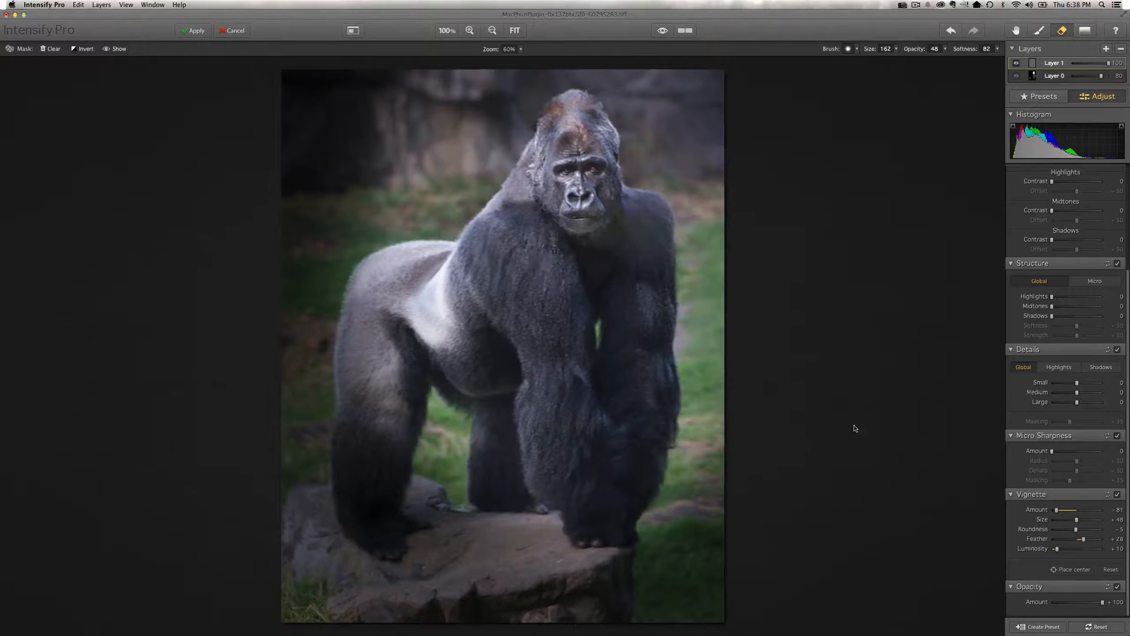
{"action": "left_click", "coordinate": [1056, 571]}
{"action": "left_click", "coordinate": [555, 299]}
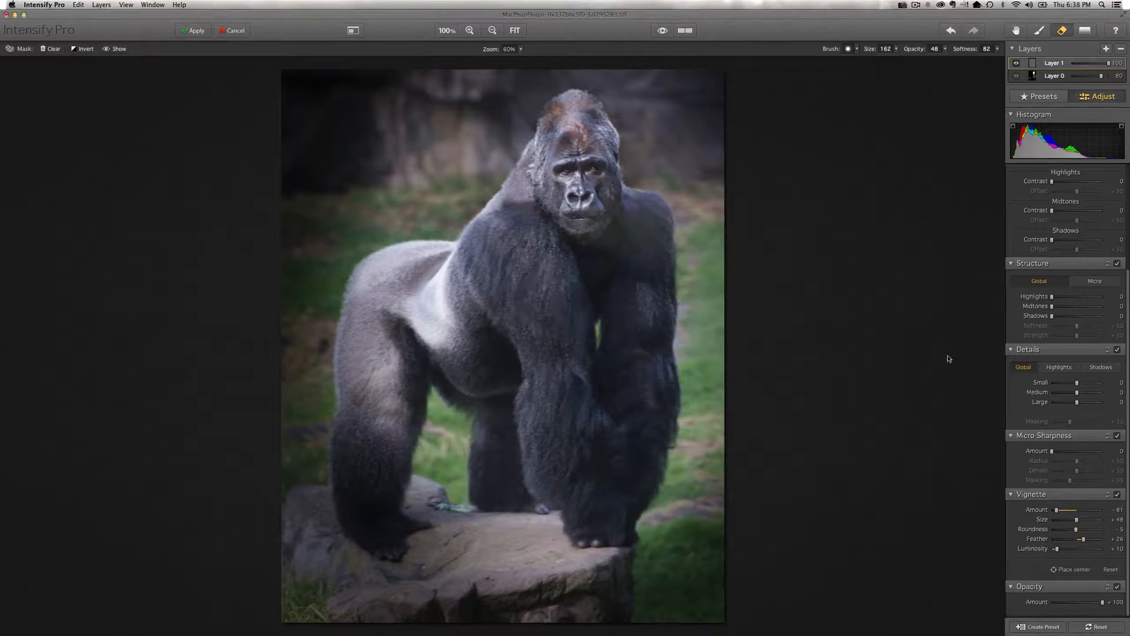
Set the vignette Amount to -67, and compare the gorilla photo before and after.
{"action": "left_click_drag", "start_coordinate": [1057, 510], "coordinate": [1063, 511]}
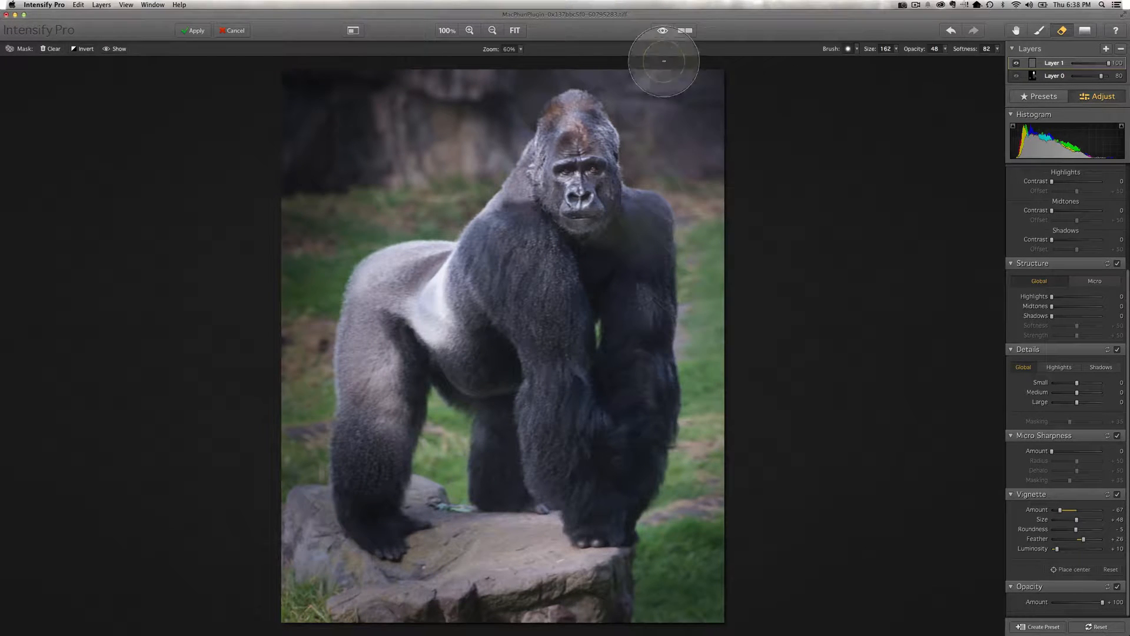
{"action": "left_click", "coordinate": [662, 31]}
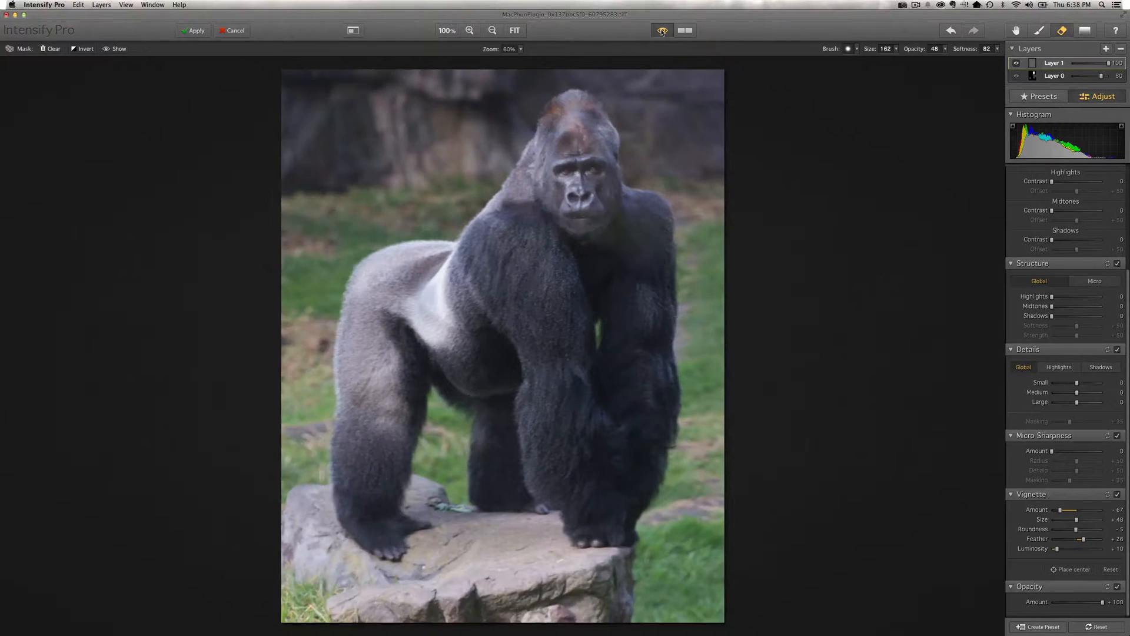
{"action": "left_click", "coordinate": [662, 32]}
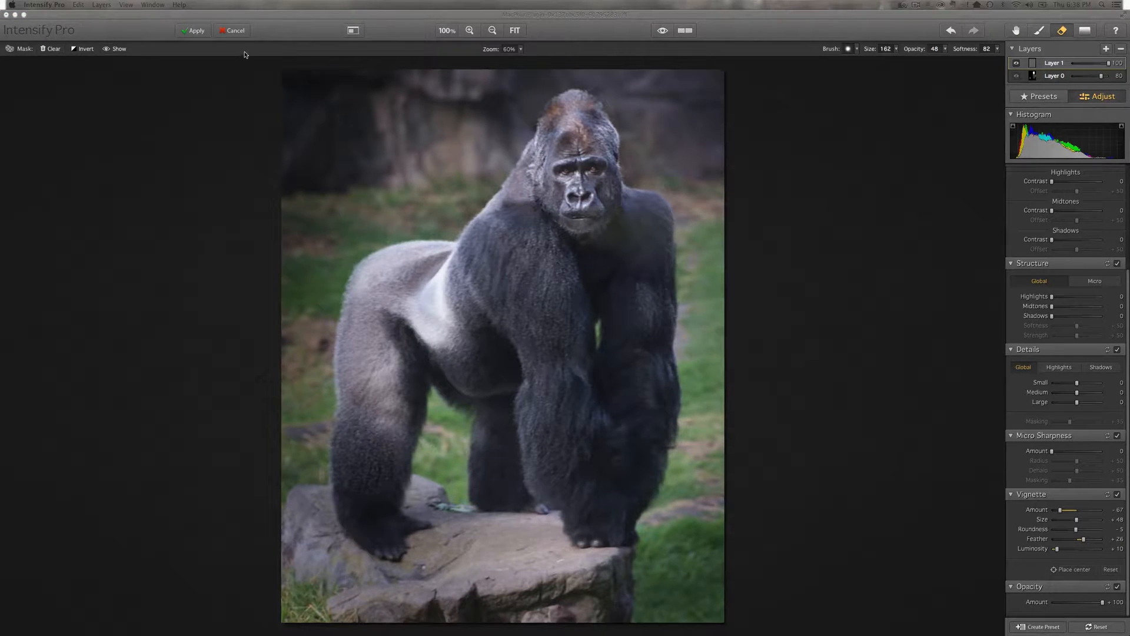
Cancel the Intensify Pro edits to the gorilla photo and return to Photoshop.
{"action": "left_click", "coordinate": [236, 32]}
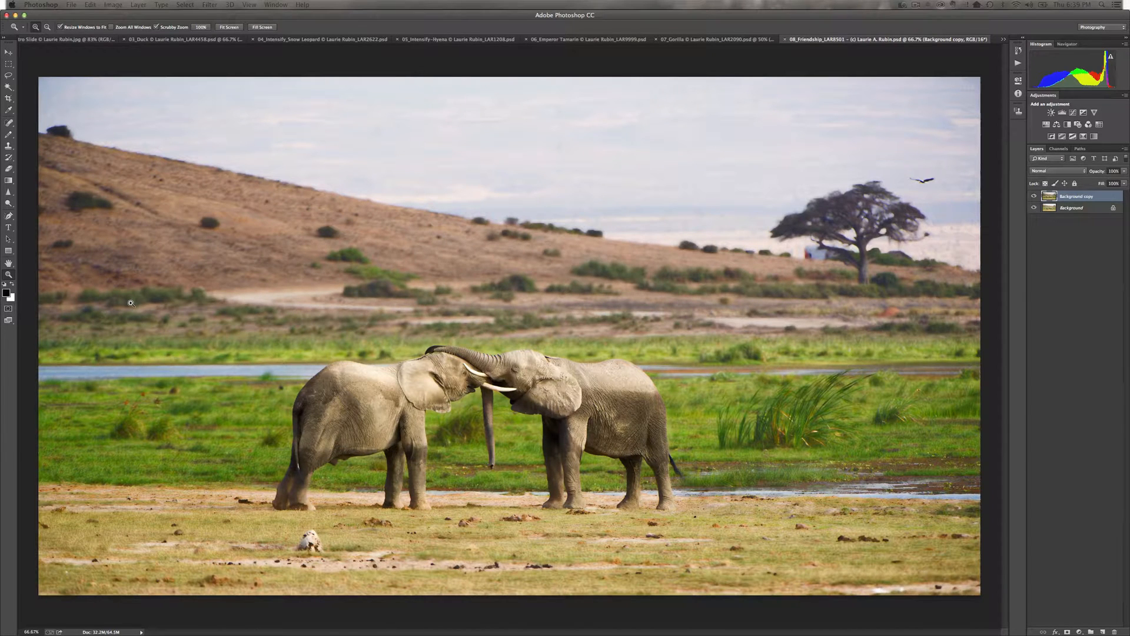
Toggle the Background copy layer's visibility to compare the elephant photo with and without its enhancement.
{"action": "left_click", "coordinate": [1034, 196]}
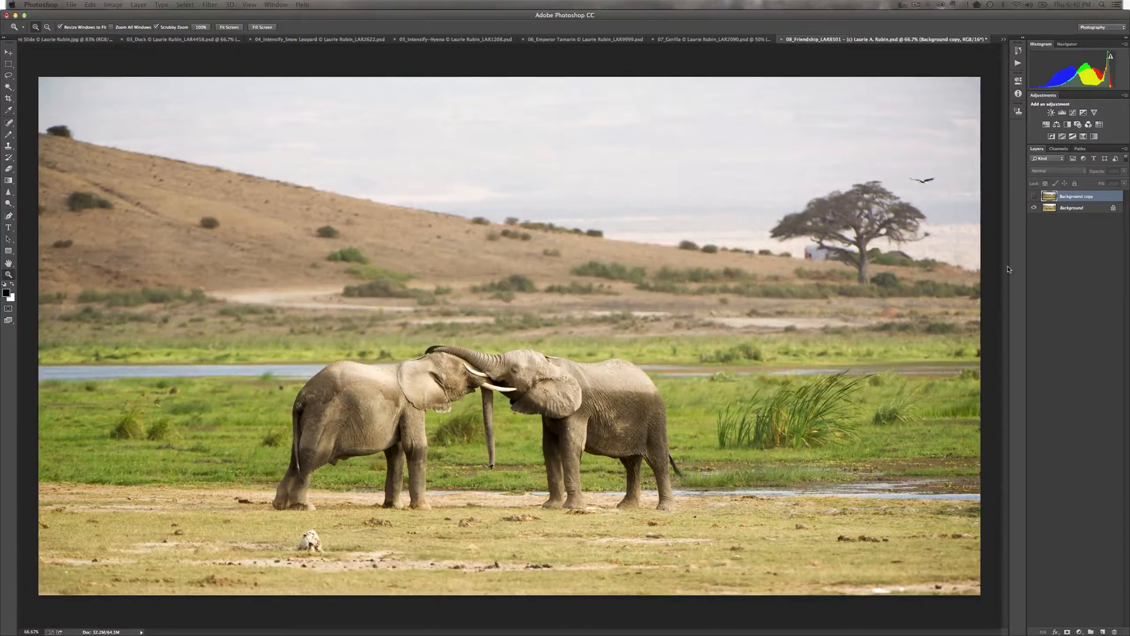
{"action": "left_click", "coordinate": [1035, 196]}
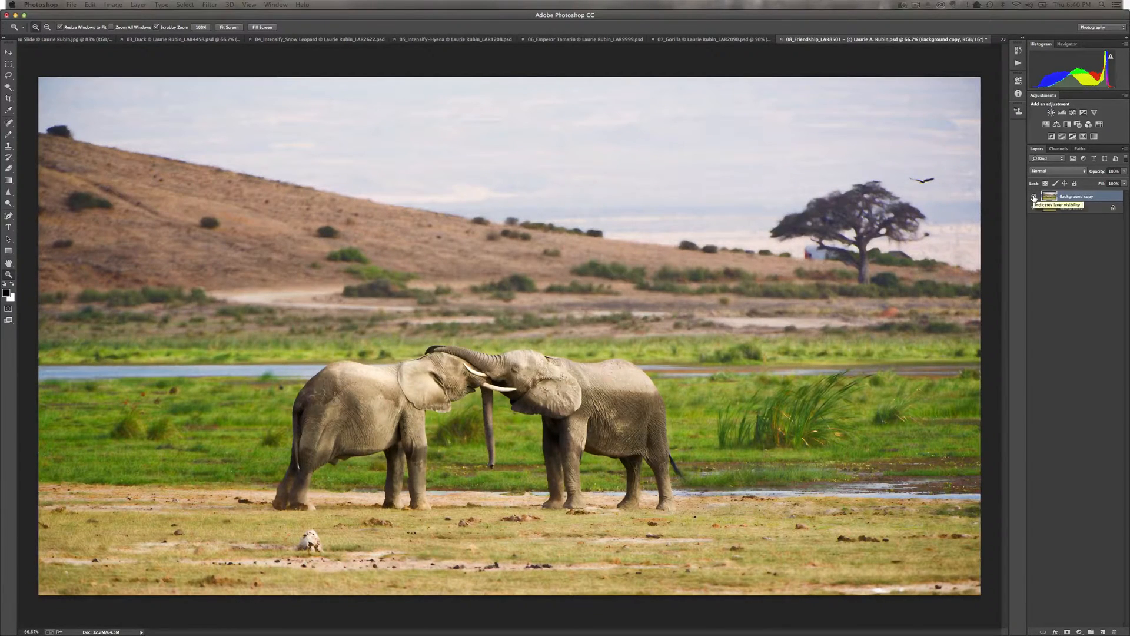
{"action": "left_click", "coordinate": [1034, 196]}
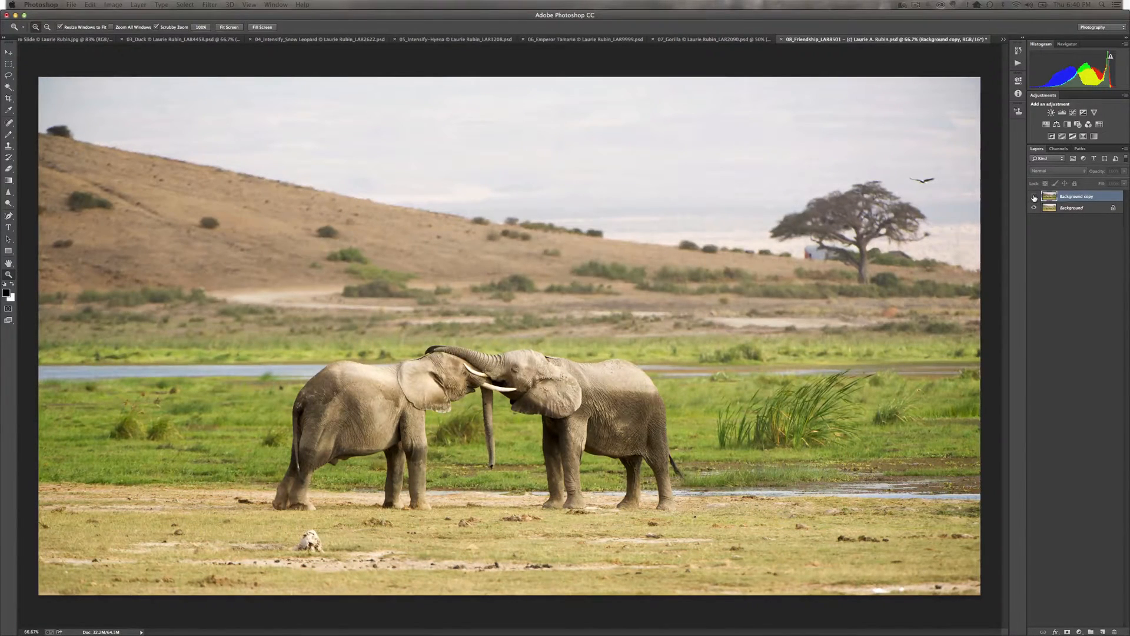
{"action": "left_click", "coordinate": [1034, 197]}
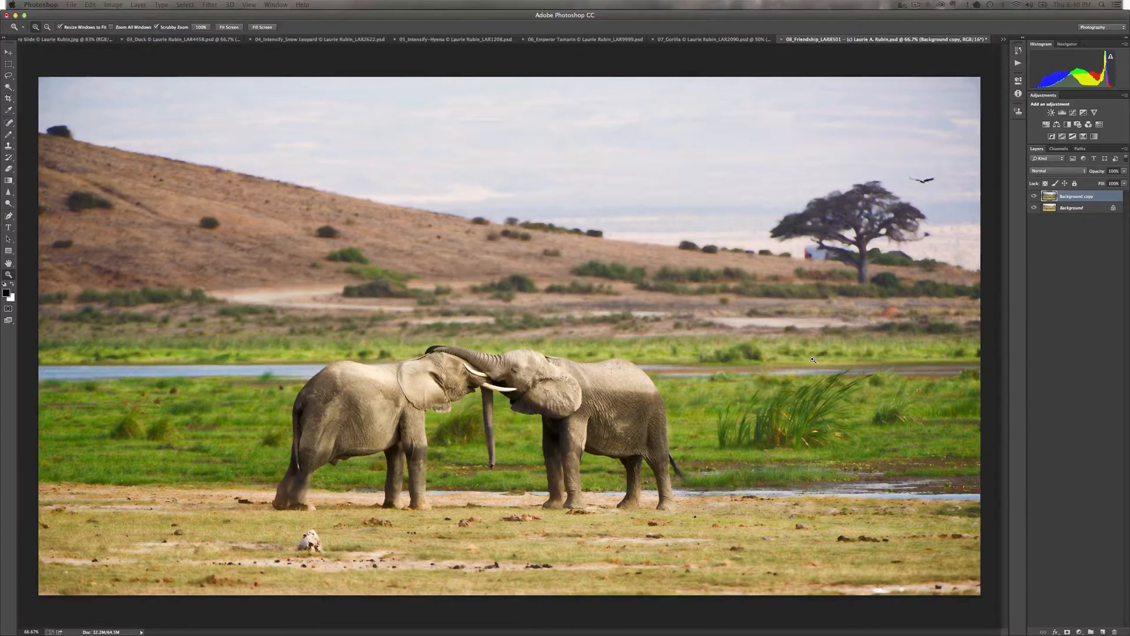
Remove the separate Background copy layer, and open the elephant photo's Background layer in the MacPhun Intensify Pro plugin.
{"action": "key", "text": "super+e"}
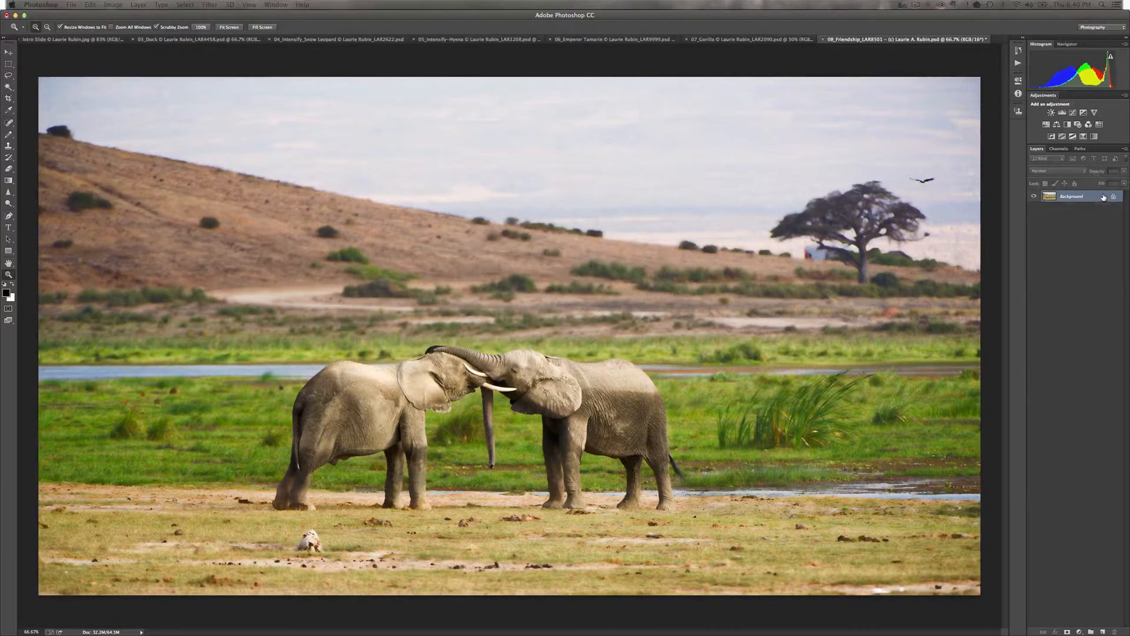
{"action": "left_click", "coordinate": [209, 4]}
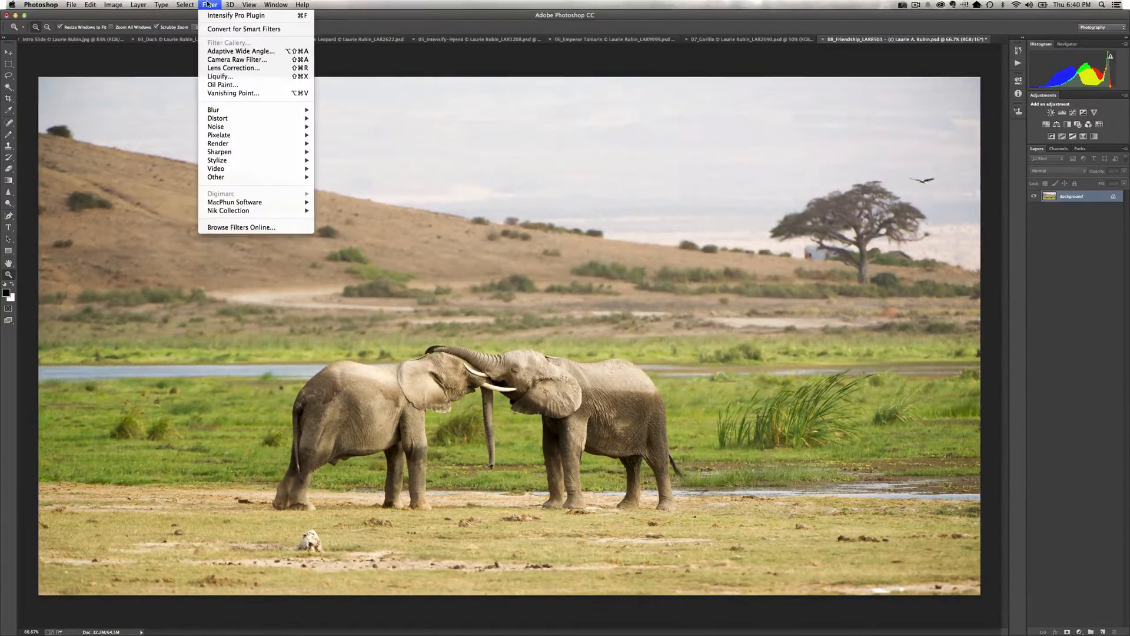
{"action": "mouse_move", "coordinate": [277, 203]}
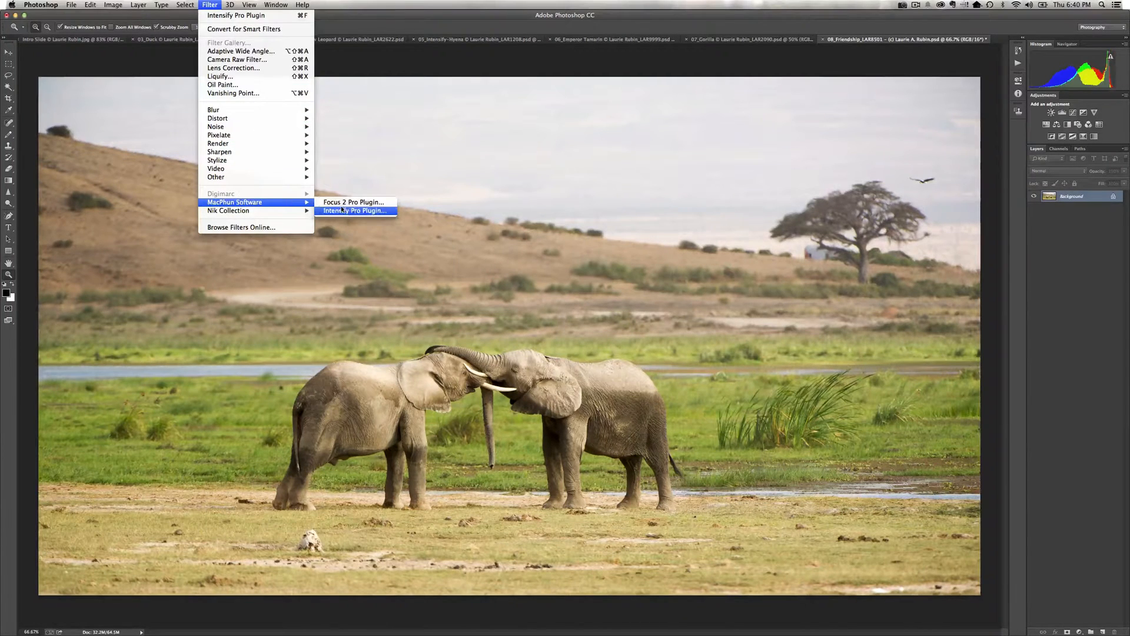
{"action": "left_click", "coordinate": [340, 211]}
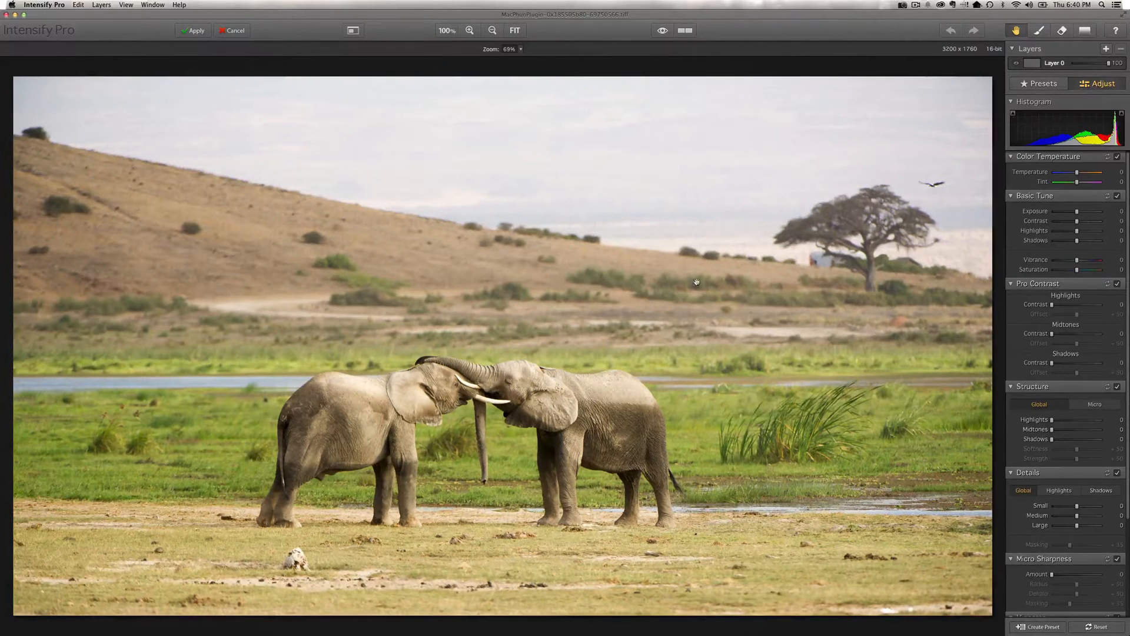
Apply the Soft & Balanced preset from the Soft category with an Amount of 58, and compare the elephant photo before and after.
{"action": "left_click", "coordinate": [1044, 83]}
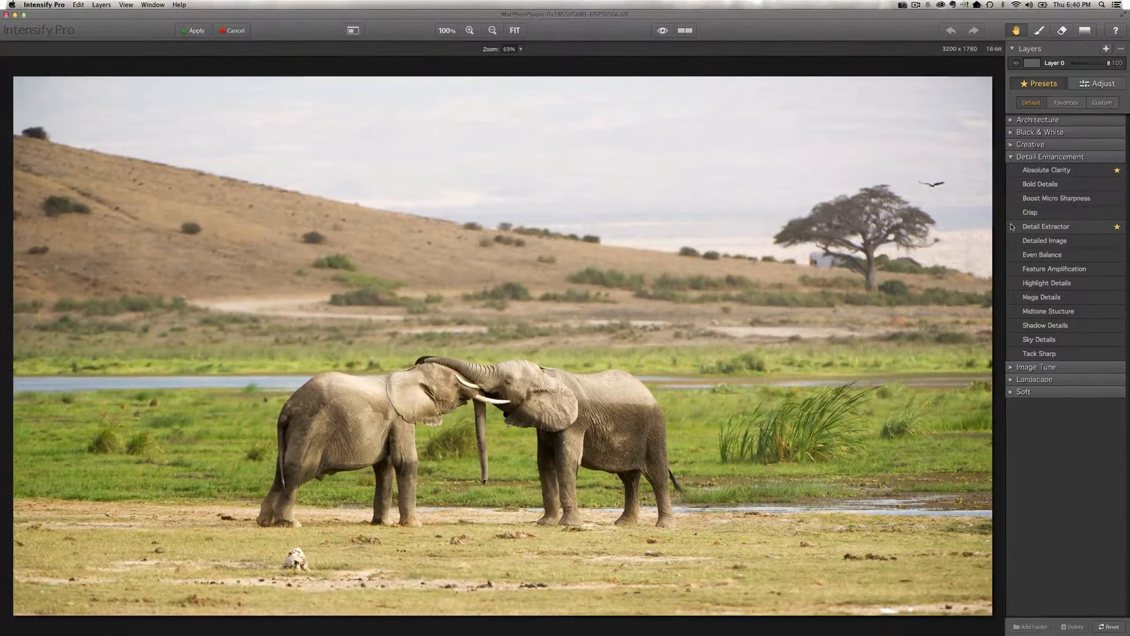
{"action": "left_click", "coordinate": [1024, 391]}
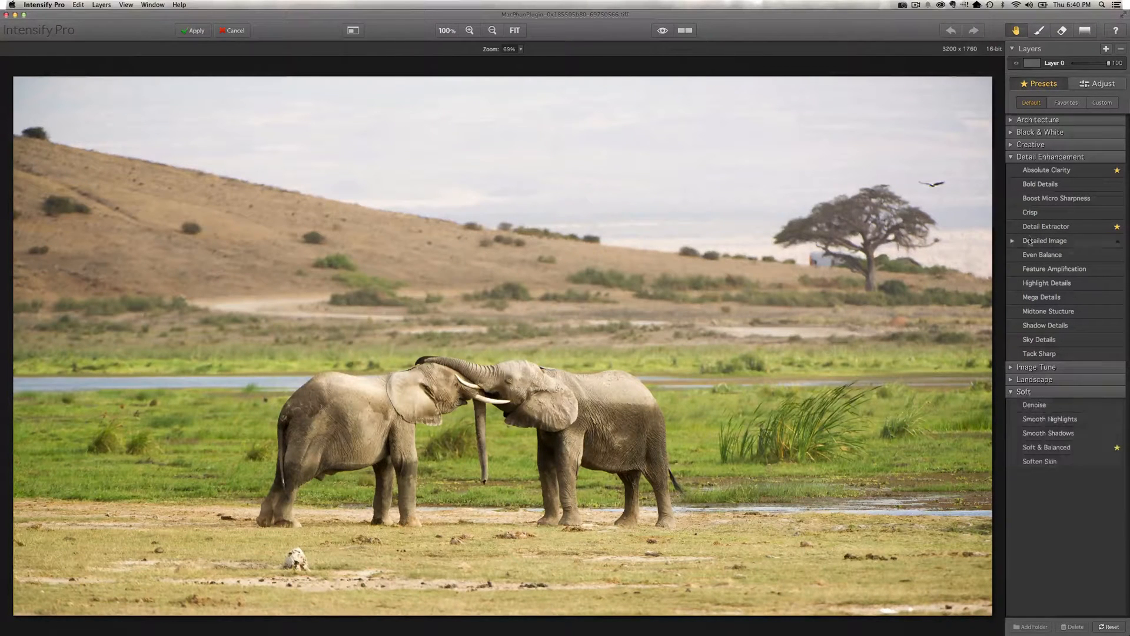
{"action": "left_click", "coordinate": [1027, 157]}
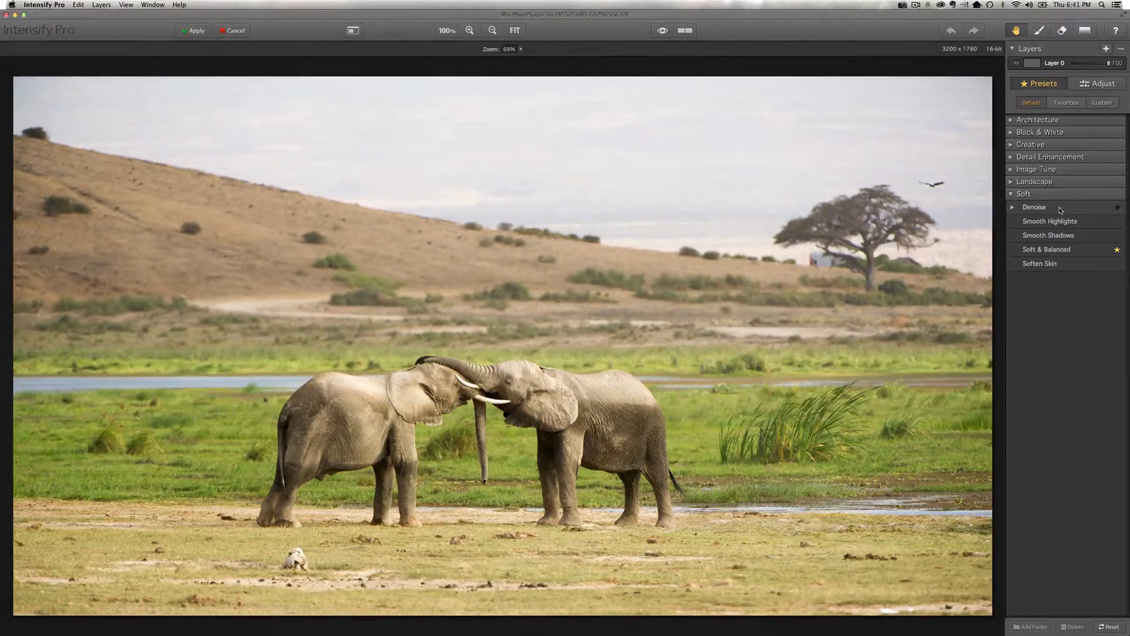
{"action": "left_click", "coordinate": [1042, 250]}
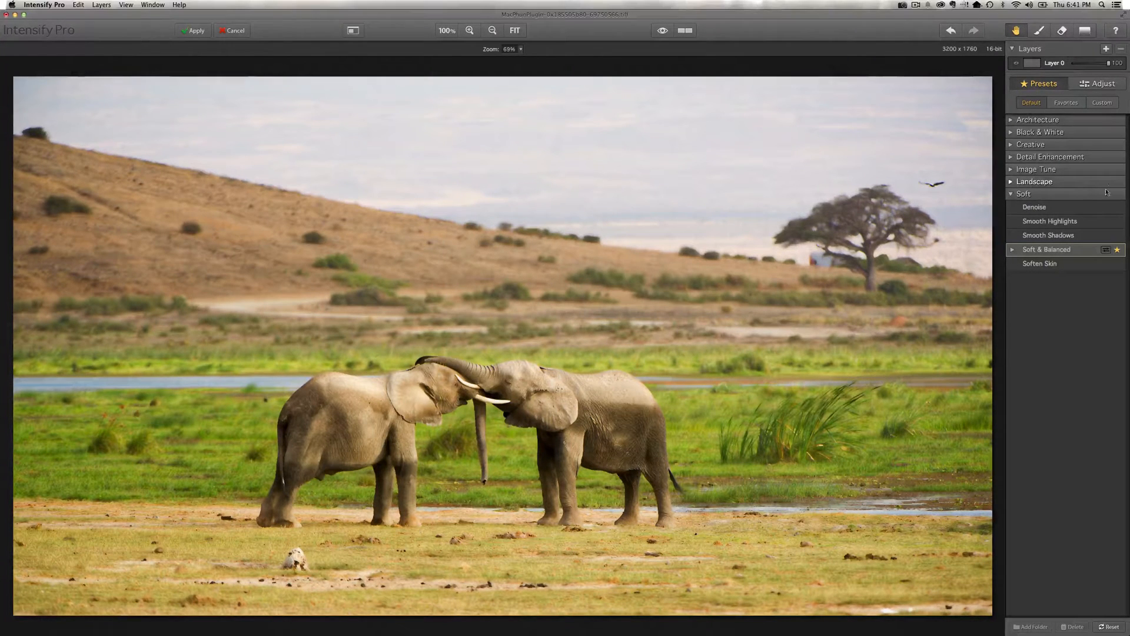
{"action": "left_click", "coordinate": [1012, 249]}
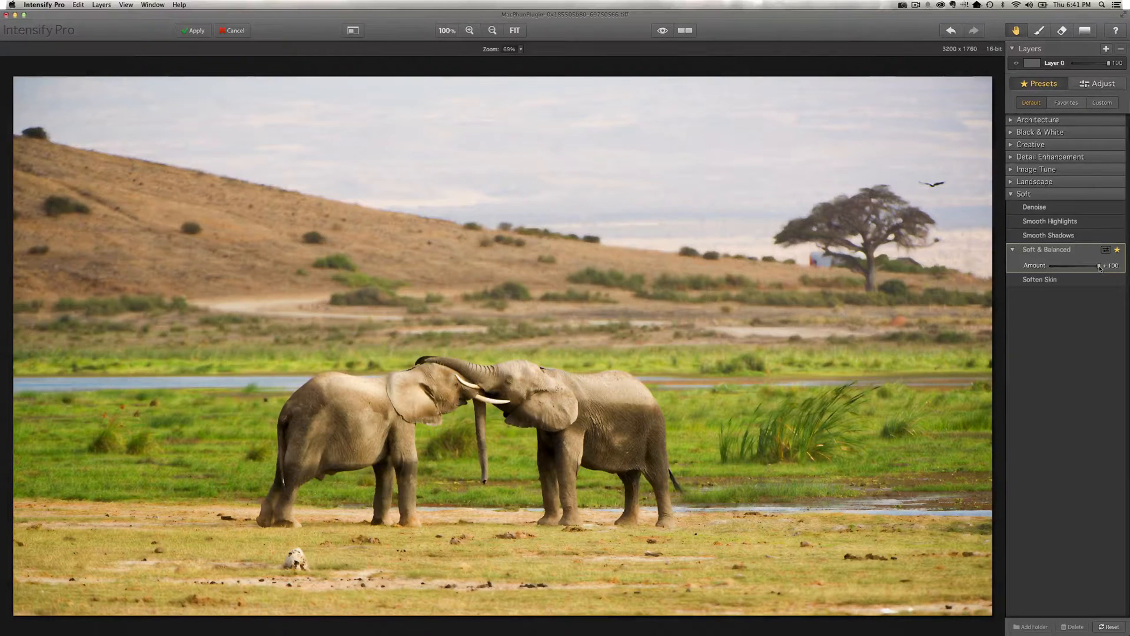
{"action": "left_click_drag", "start_coordinate": [1099, 267], "coordinate": [1078, 268]}
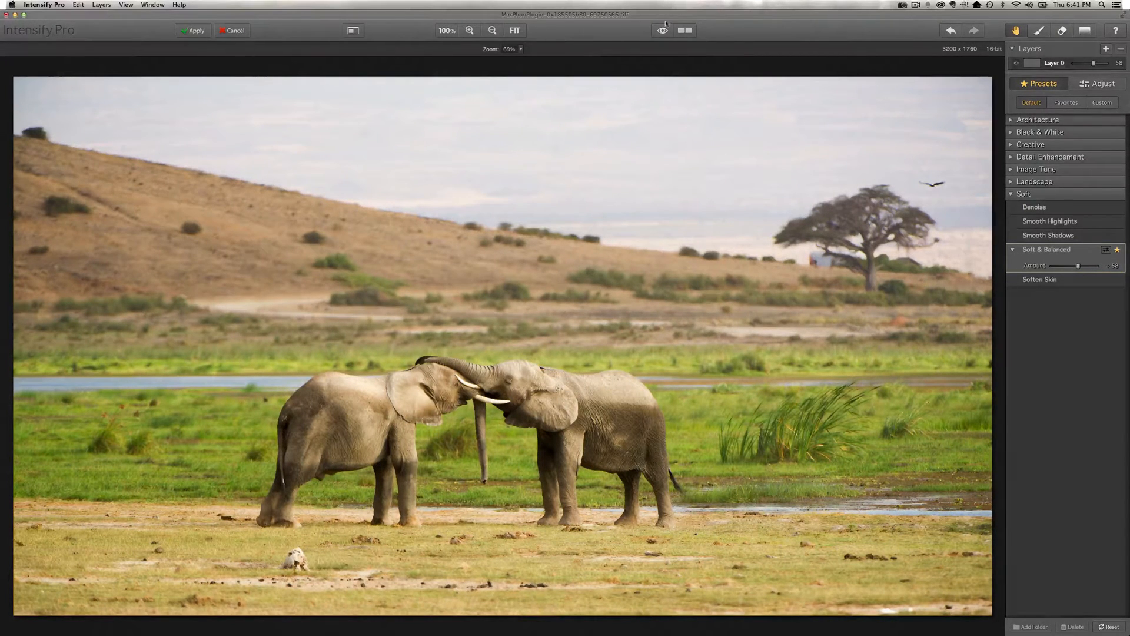
{"action": "left_click", "coordinate": [662, 32]}
{"action": "left_click", "coordinate": [662, 31]}
Erase the preset effect over the elephants' heads with a size 94 brush at Opacity 100 and Softness 50.
{"action": "left_click", "coordinate": [1063, 30]}
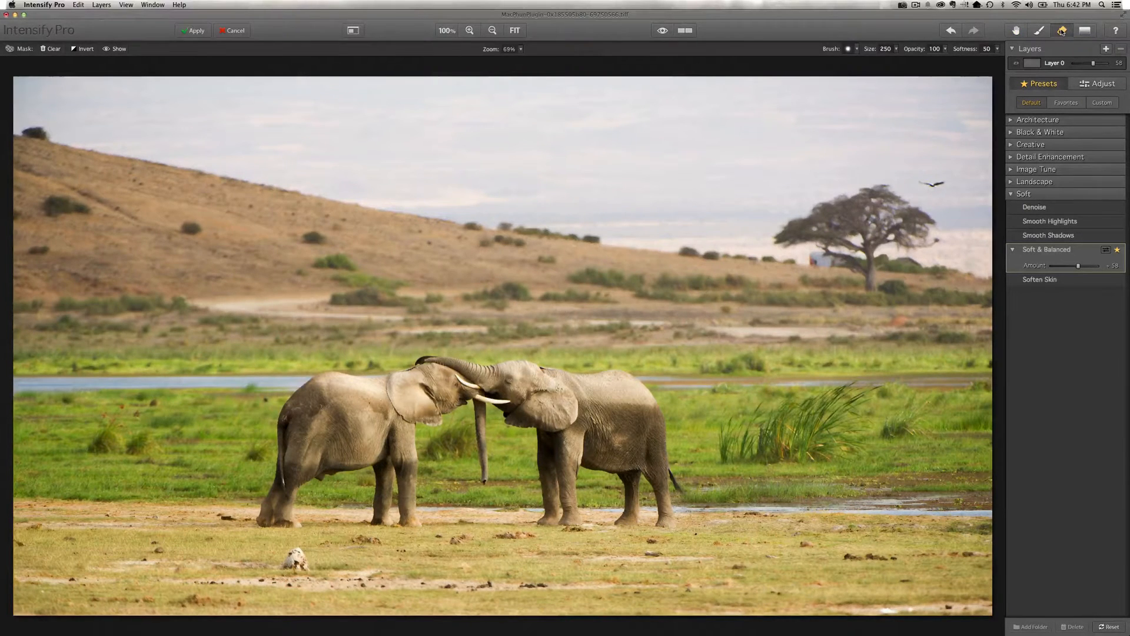
{"action": "scroll", "coordinate": [590, 333], "scroll_direction": "down", "scroll_amount": 3}
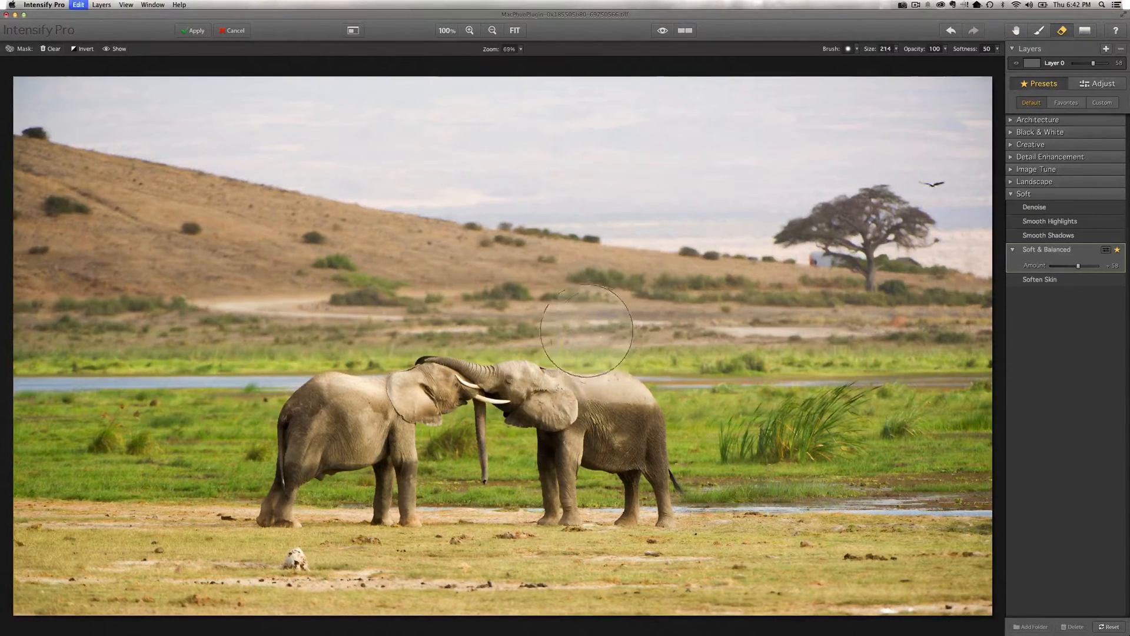
{"action": "scroll", "coordinate": [590, 333], "scroll_direction": "down", "scroll_amount": 10}
{"action": "mouse_move", "coordinate": [533, 392]}
{"action": "left_mouse_down"}
{"action": "mouse_move", "coordinate": [607, 400]}
{"action": "mouse_move", "coordinate": [634, 423]}
{"action": "mouse_move", "coordinate": [452, 387]}
{"action": "mouse_move", "coordinate": [355, 396]}
{"action": "mouse_move", "coordinate": [383, 401]}
{"action": "mouse_move", "coordinate": [377, 430]}
{"action": "mouse_move", "coordinate": [364, 433]}
{"action": "mouse_move", "coordinate": [427, 394]}
{"action": "left_mouse_up"}
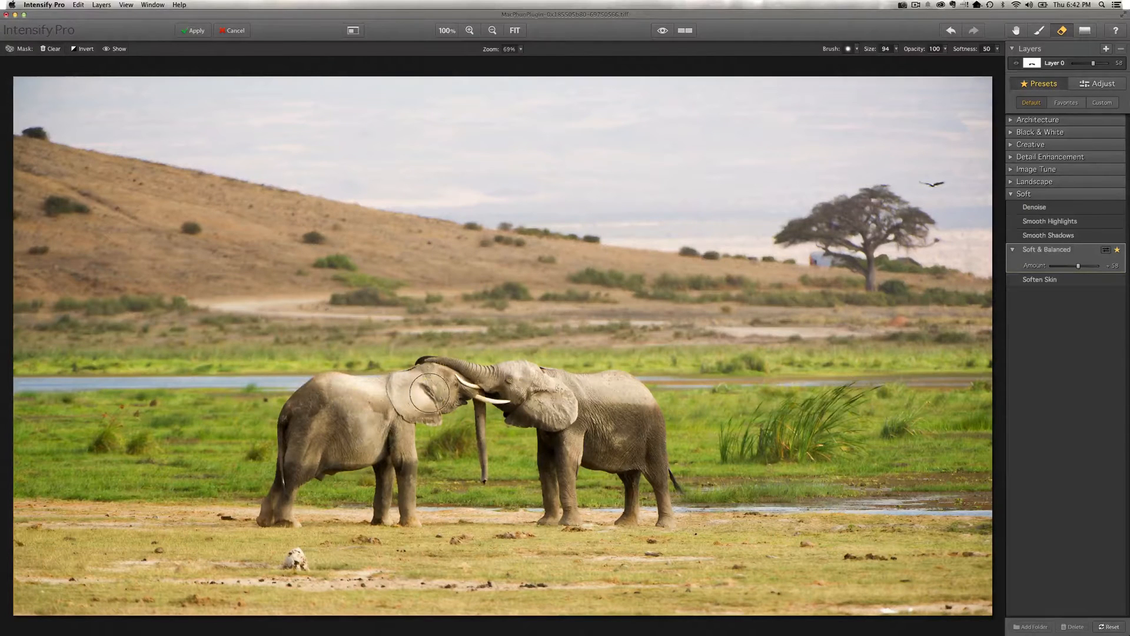
Reduce the mask eraser to size 34 and enlarge it to 78 for the elephants' bodies, and compare the photo before and after.
{"action": "key", "text": "bracketleft"}
{"action": "key", "text": "bracketleft"}
{"action": "key", "text": "bracketleft"}
{"action": "key", "text": "bracketleft"}
{"action": "key", "text": "bracketleft"}
{"action": "key", "text": "bracketleft"}
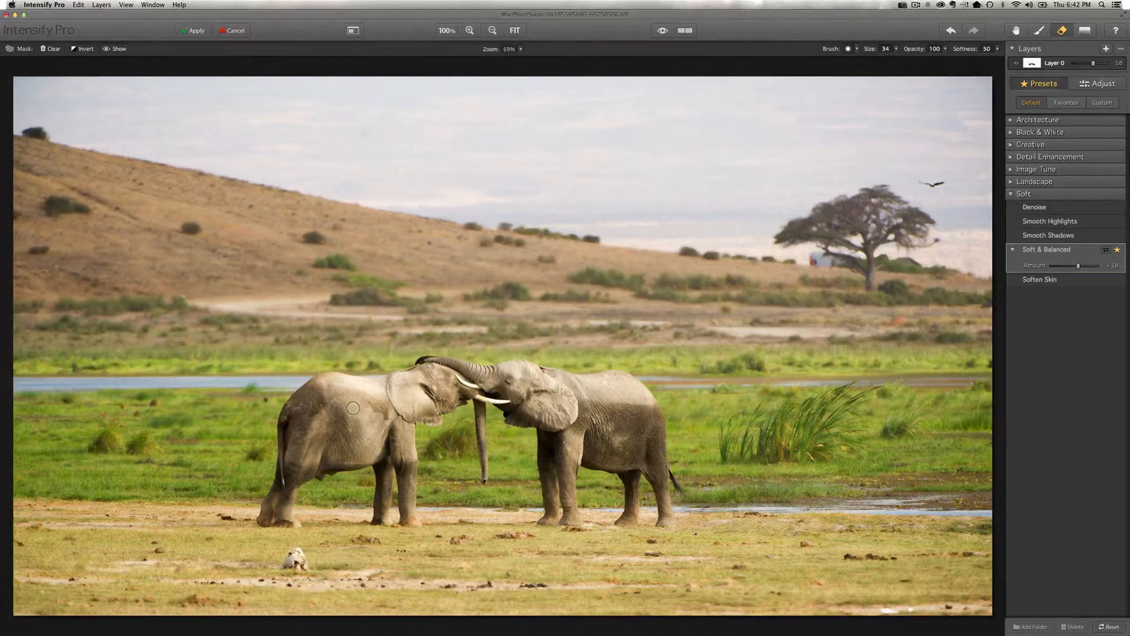
{"action": "key", "text": "bracketright"}
{"action": "key", "text": "bracketright"}
{"action": "key", "text": "bracketright"}
{"action": "key", "text": "bracketright"}
{"action": "left_click", "coordinate": [662, 30]}
{"action": "left_click", "coordinate": [663, 30]}
Cool the elephant photo's colour balance by setting Temperature to -40 and Tint to +5.
{"action": "left_click", "coordinate": [1094, 83]}
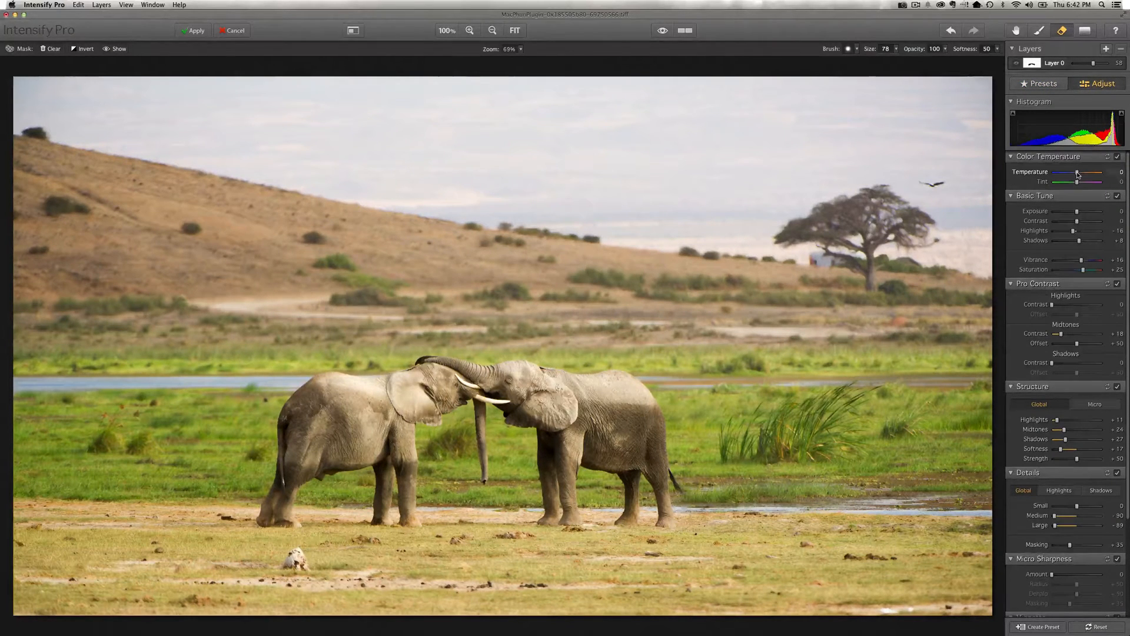
{"action": "left_click_drag", "start_coordinate": [1079, 175], "coordinate": [1076, 174]}
{"action": "mouse_move", "coordinate": [1073, 175]}
{"action": "left_mouse_down"}
{"action": "mouse_move", "coordinate": [1098, 182]}
{"action": "mouse_move", "coordinate": [1068, 174]}
{"action": "left_mouse_up"}
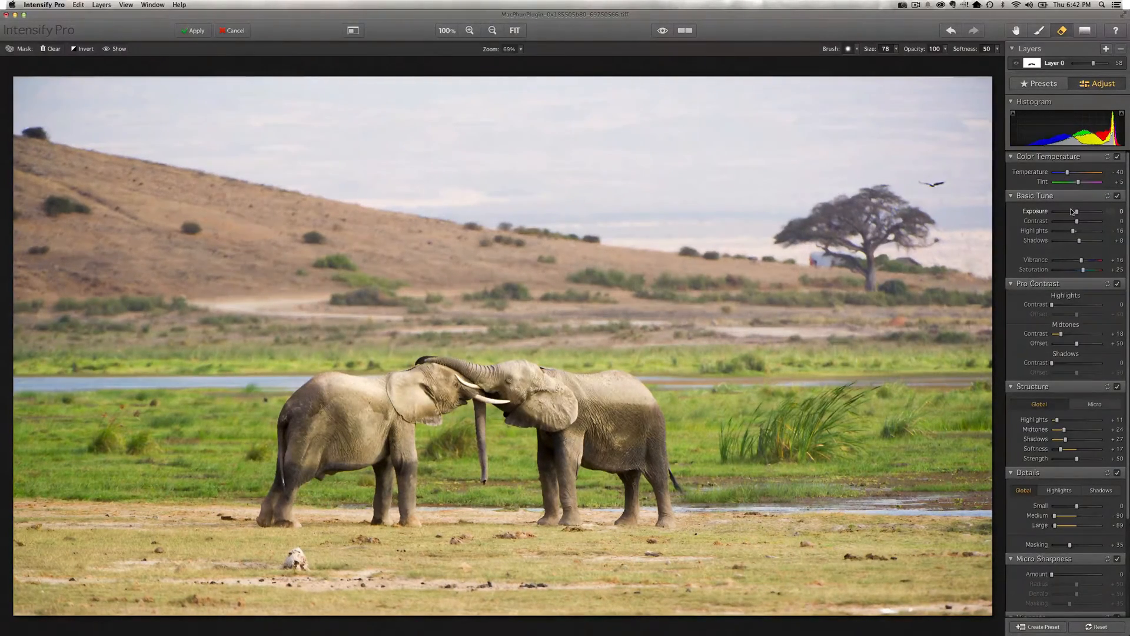
Set the Basic Tune Exposure to -21, and compare the elephant photo before and after.
{"action": "left_click_drag", "start_coordinate": [1075, 212], "coordinate": [1072, 213]}
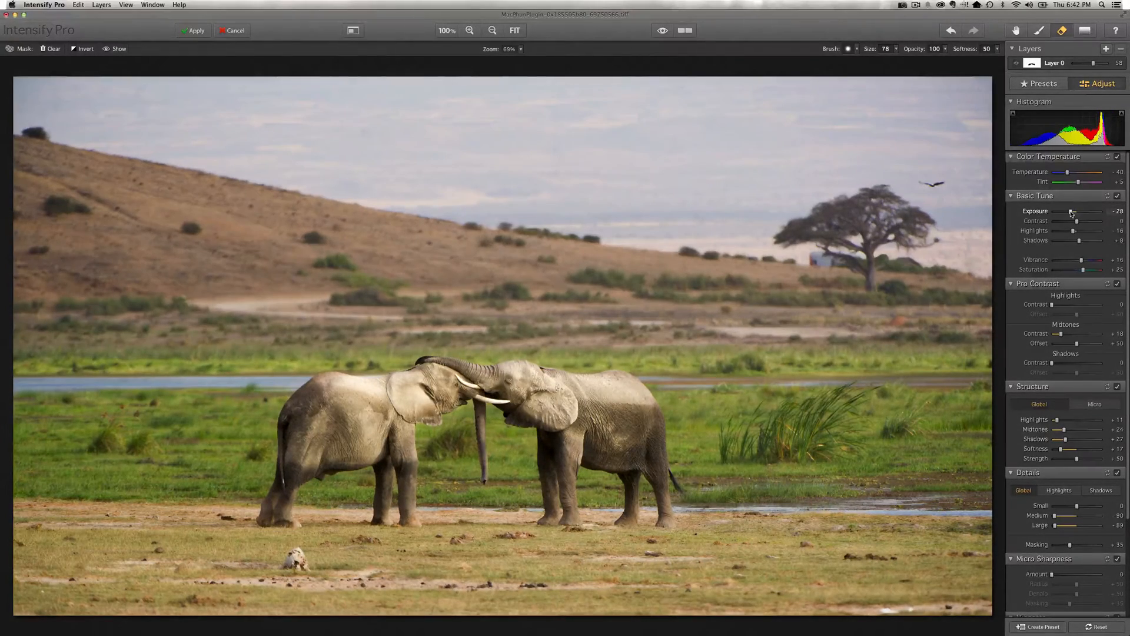
{"action": "left_click_drag", "start_coordinate": [1072, 213], "coordinate": [1074, 212]}
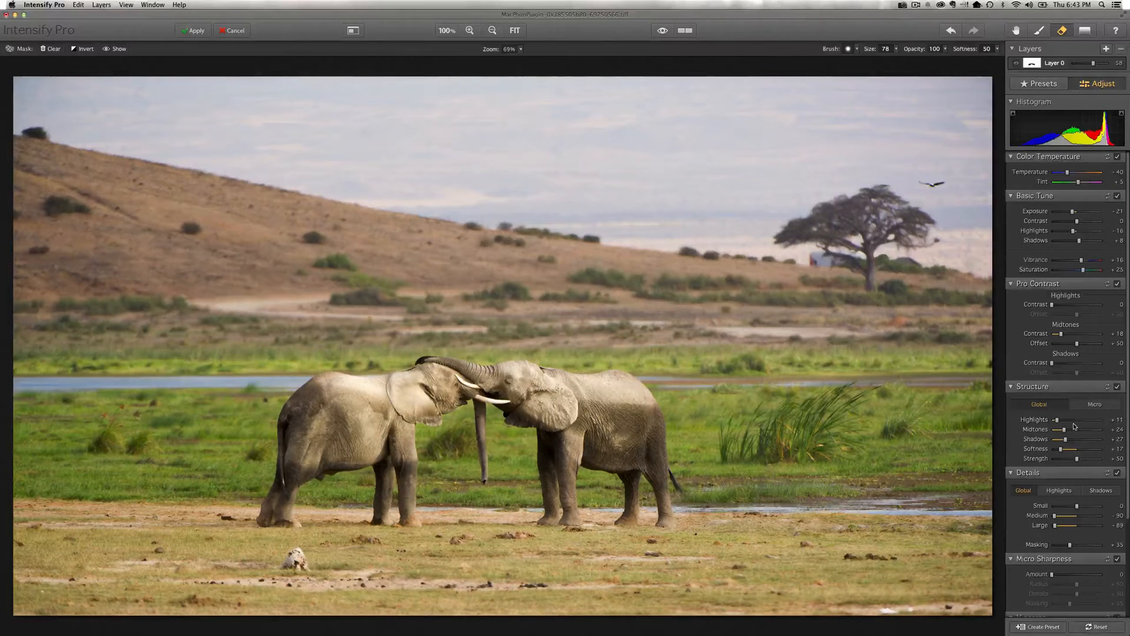
{"action": "left_click", "coordinate": [664, 31]}
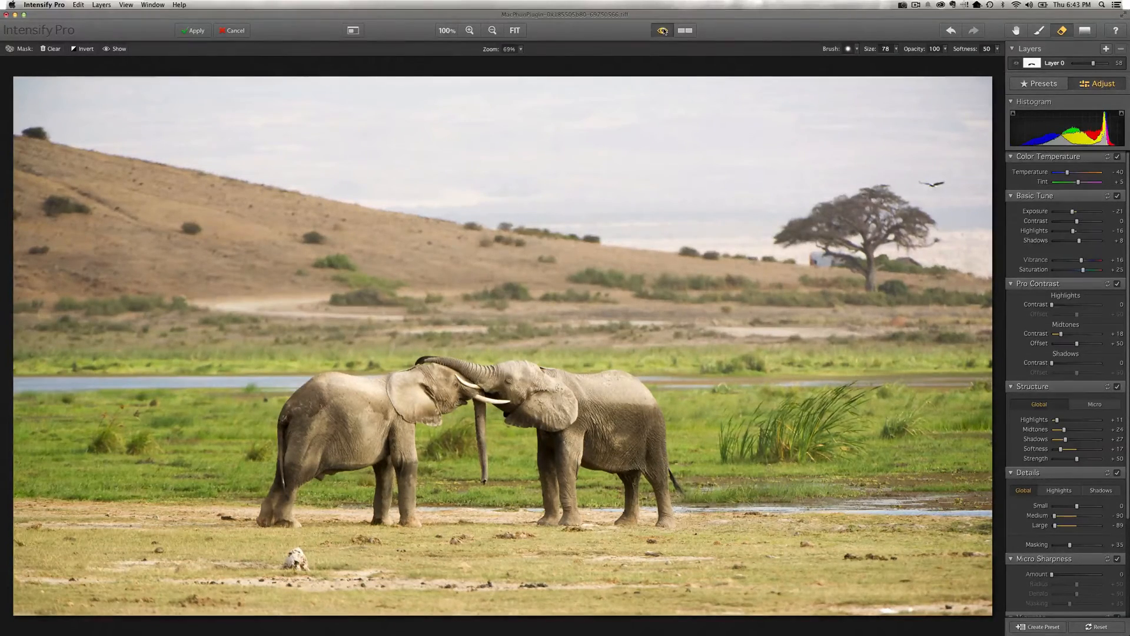
{"action": "left_click", "coordinate": [663, 31]}
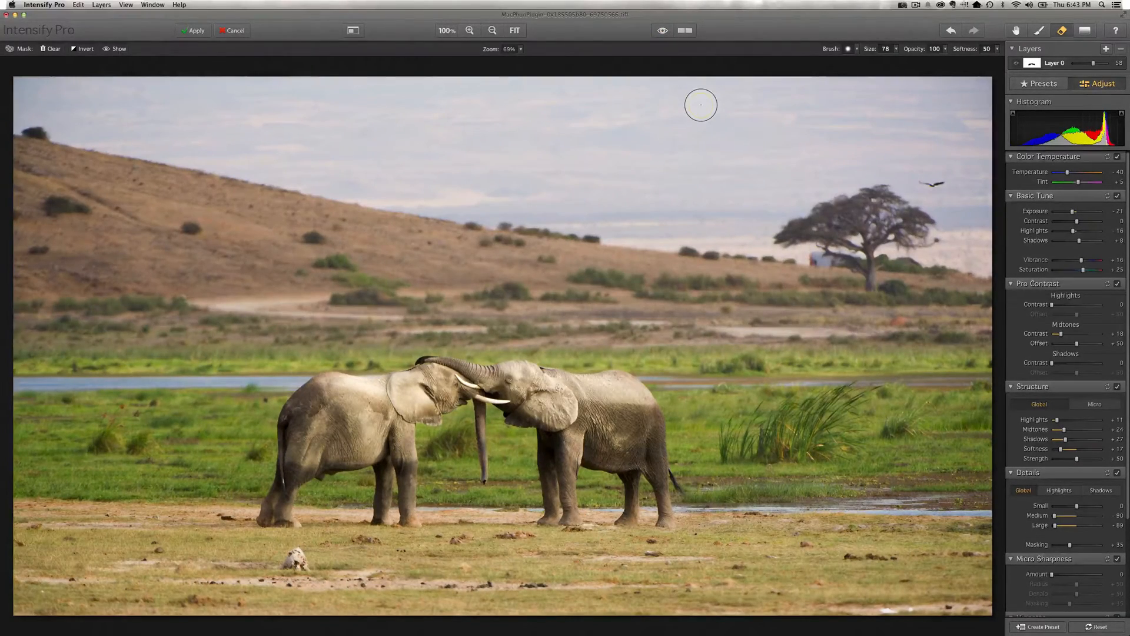